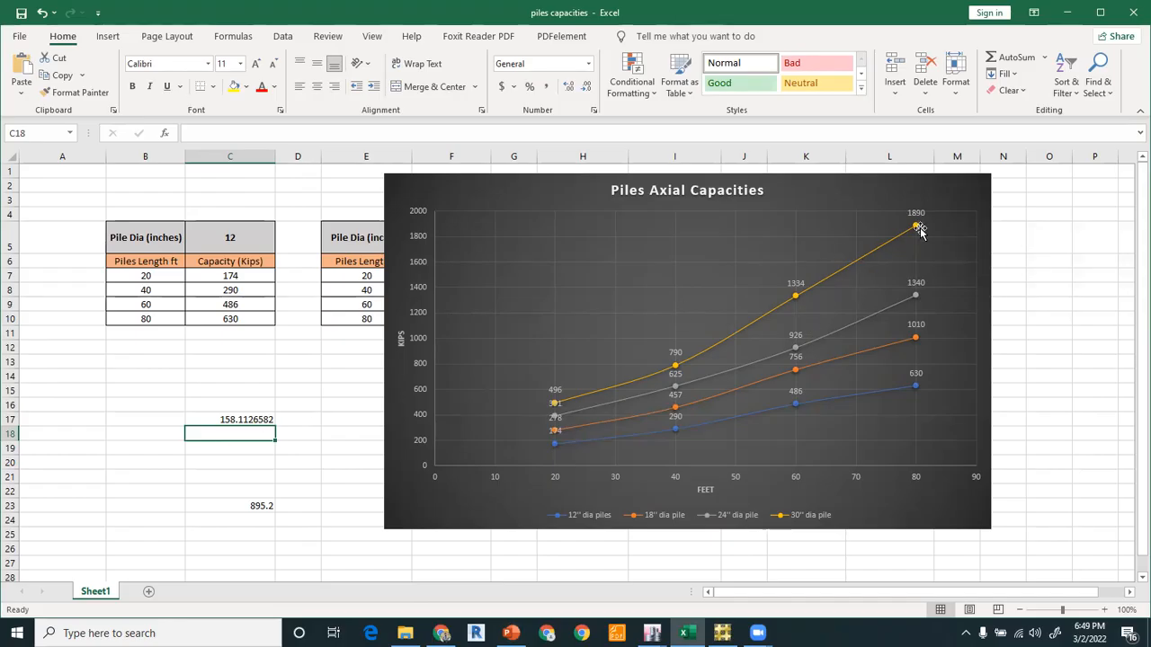
# Change the formula in cell C17 to =124909/1890
pyautogui.doubleClick(239, 419)
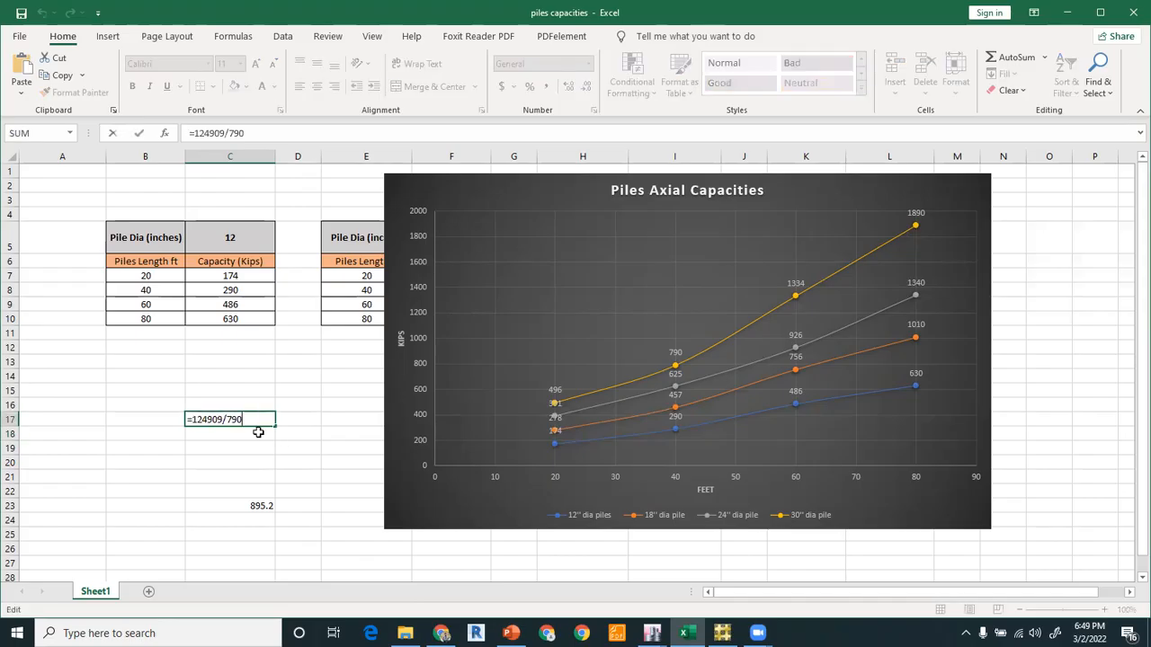
pyautogui.press('BackSpace')
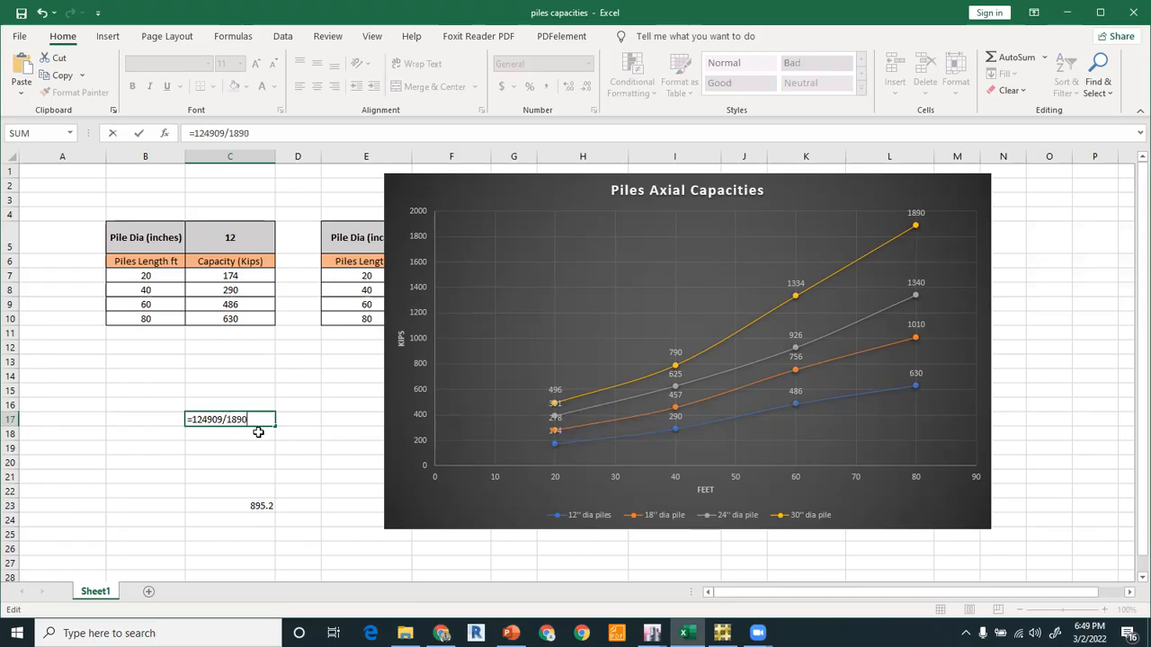
pyautogui.press('Return')
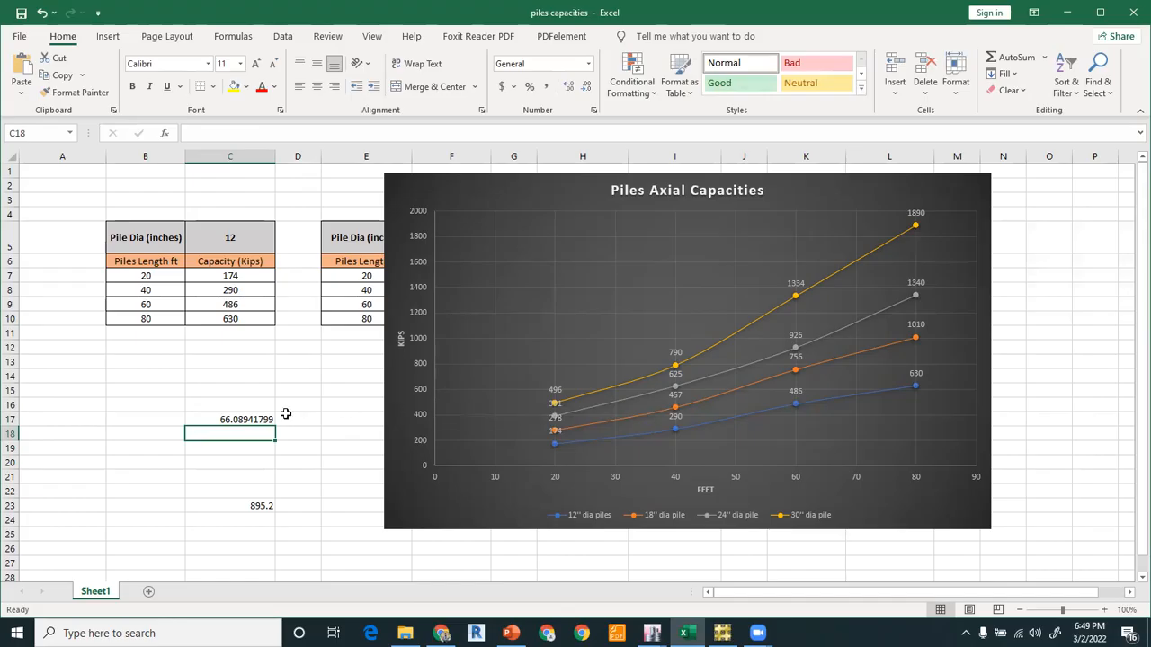
# Restore the divisor in cell C17's formula to 790
pyautogui.click(256, 419)
pyautogui.press('F2')
pyautogui.press('BackSpace')
pyautogui.press('BackSpace')
pyautogui.press('BackSpace')
pyautogui.press('BackSpace')
pyautogui.write('790')
pyautogui.press('Return')
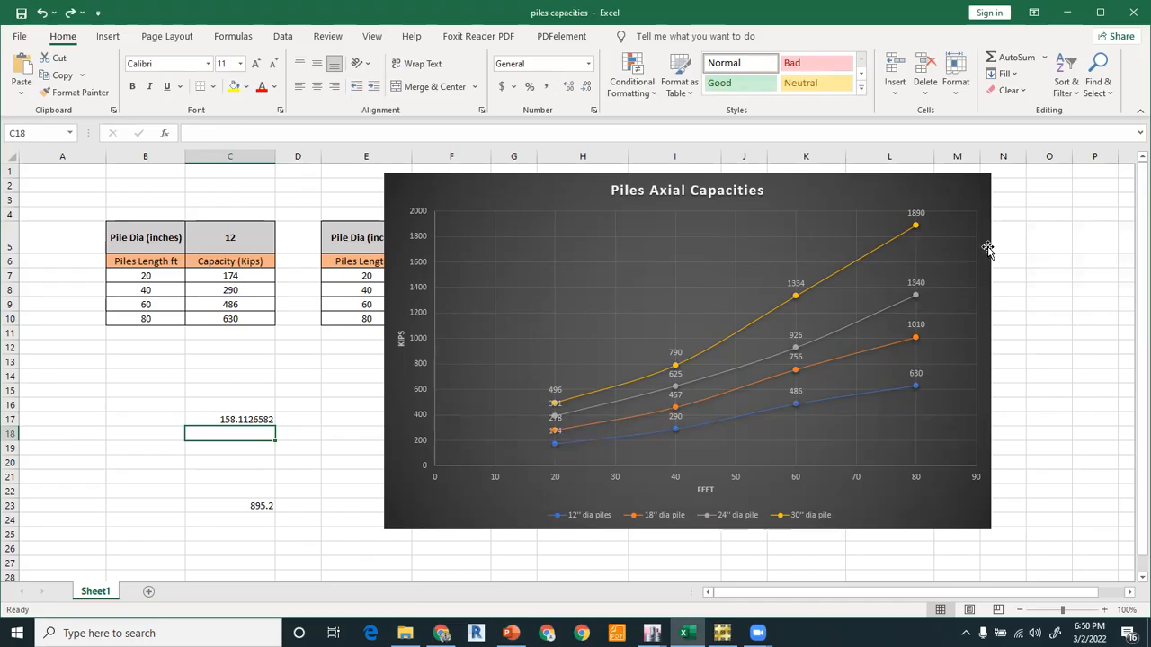
# Set the divisor in cell C17's formula to 1890, the capacity of an 80 ft long, 30-inch pile
pyautogui.doubleClick(266, 420)
pyautogui.press('BackSpace')
pyautogui.press('BackSpace')
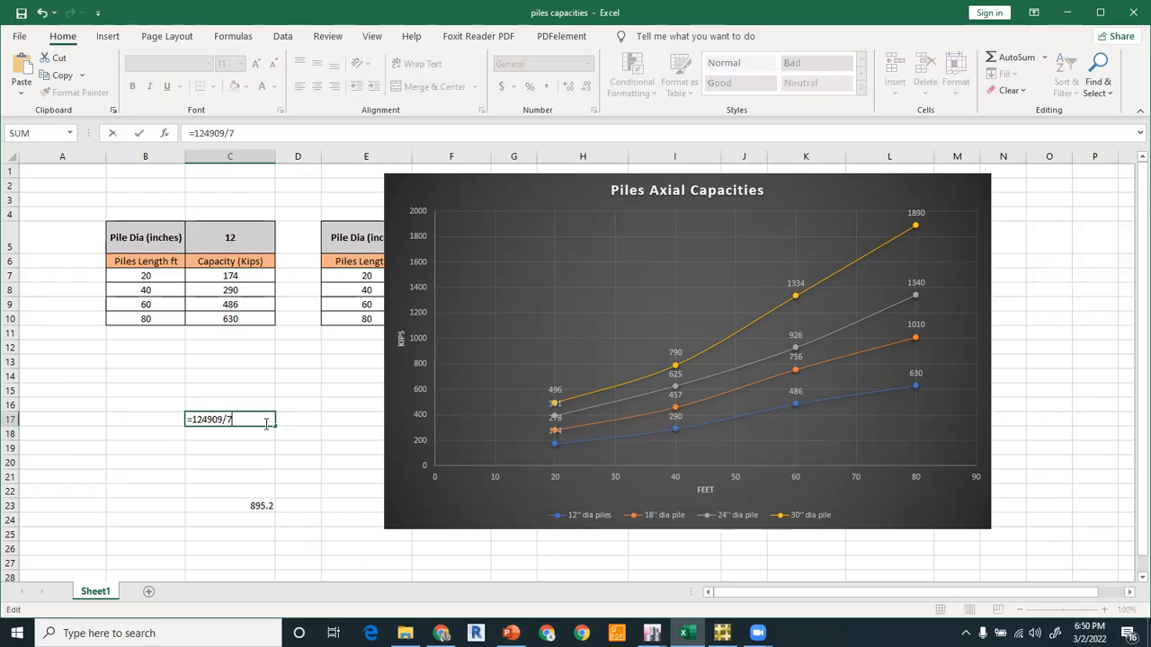
pyautogui.write('1799')
pyautogui.press('Return')
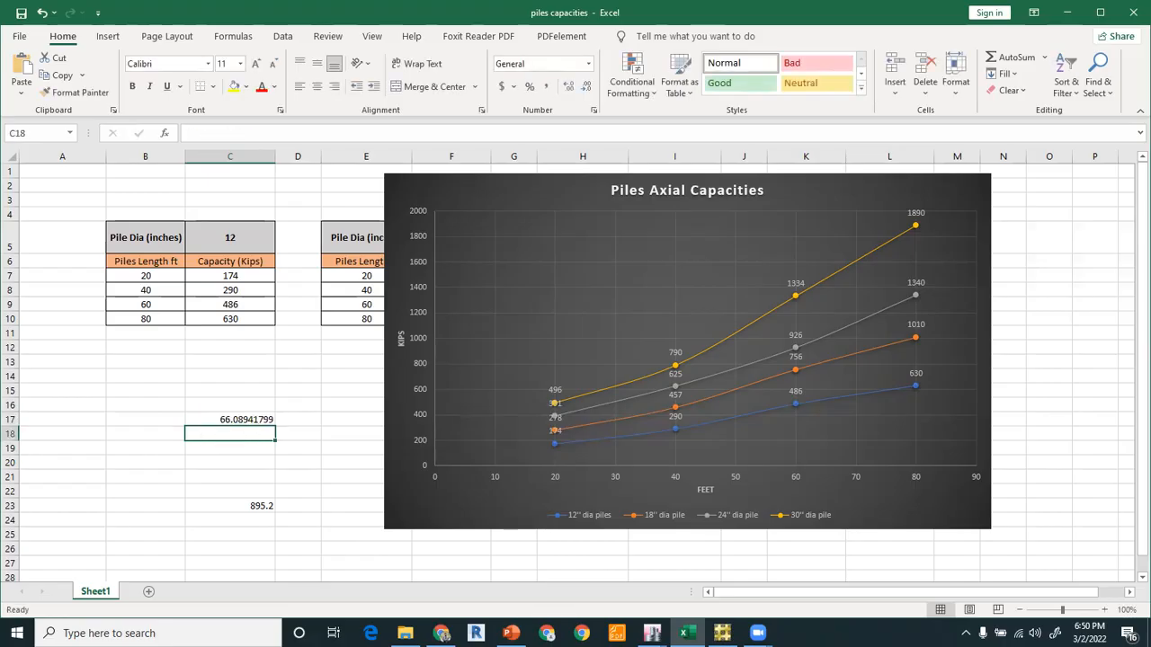
# Switch to the PowerPoint presentation and review the slides on pile loads, number of piles and modeling of piles
pyautogui.click(511, 633)
pyautogui.click(324, 282)
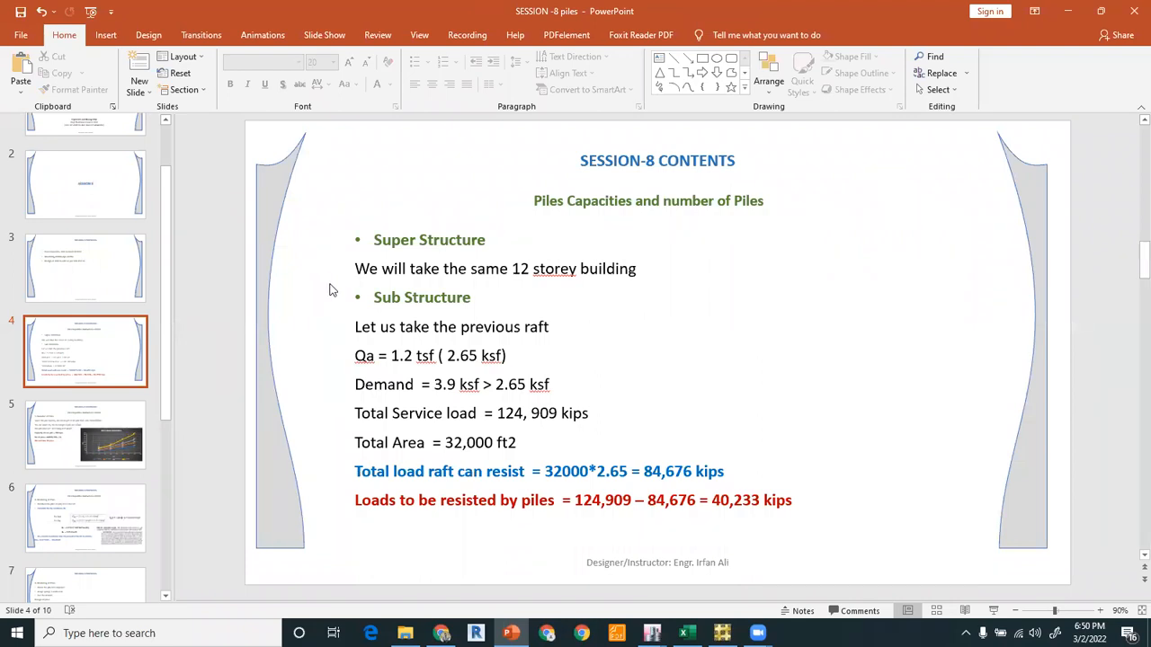
pyautogui.click(126, 449)
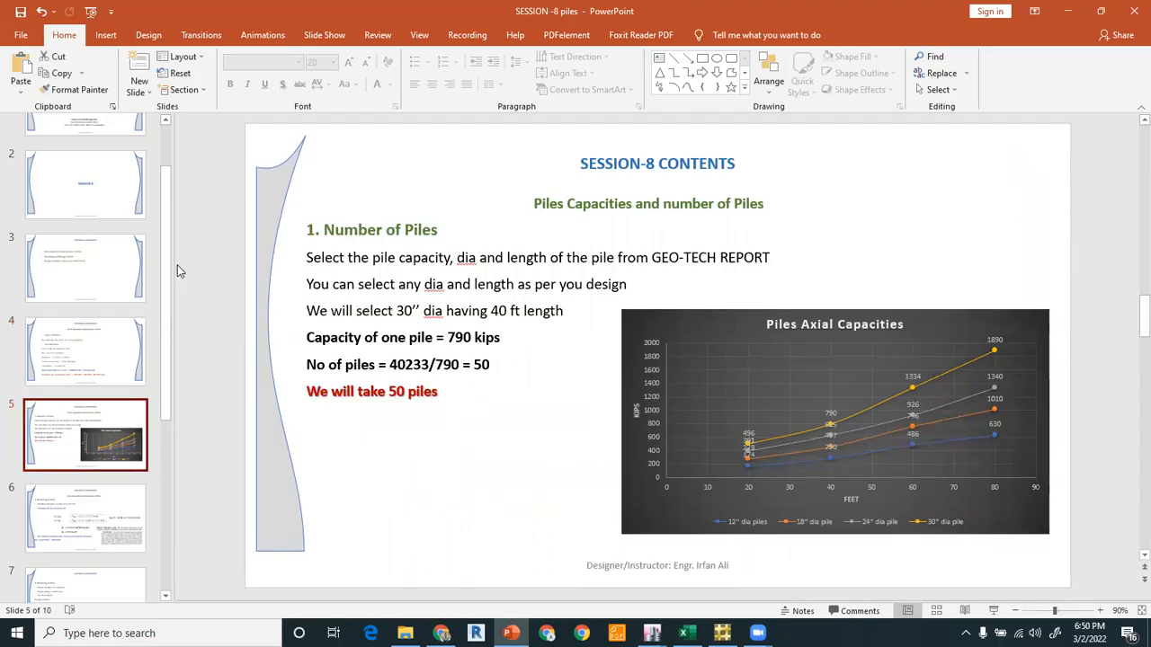
pyautogui.scroll(-1, 105, 414)
pyautogui.click(106, 414)
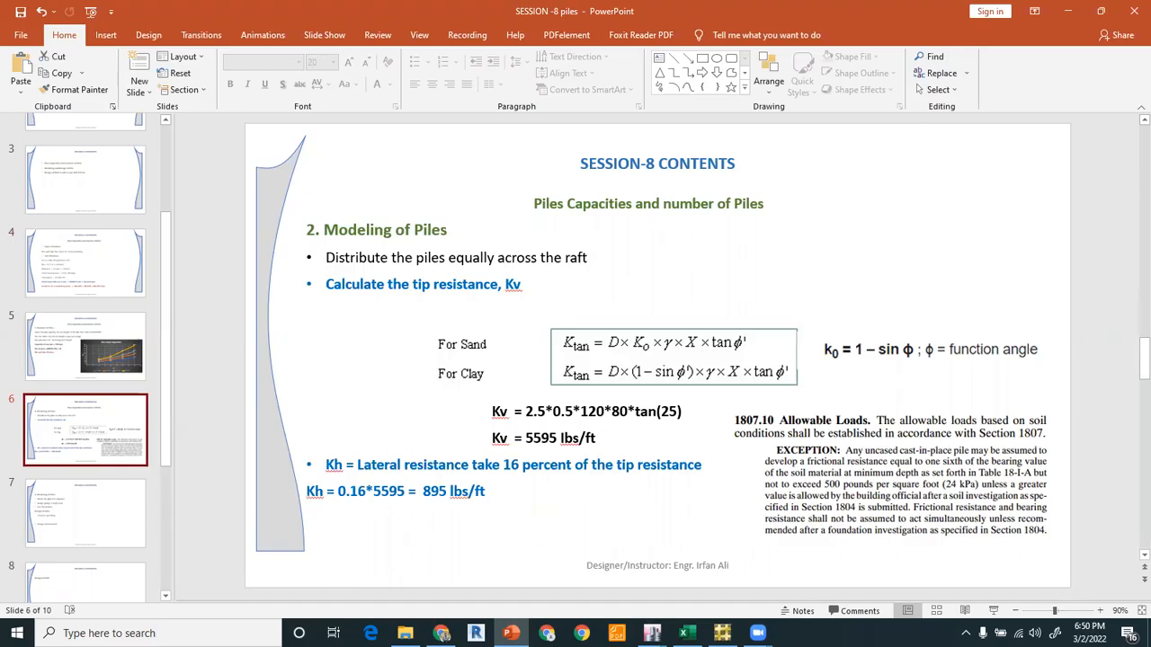
# Switch to the ETABS model and display the plan view of the Basement level
pyautogui.moveTo(652, 633)
pyautogui.click(615, 582)
pyautogui.click(327, 44)
pyautogui.click(509, 401)
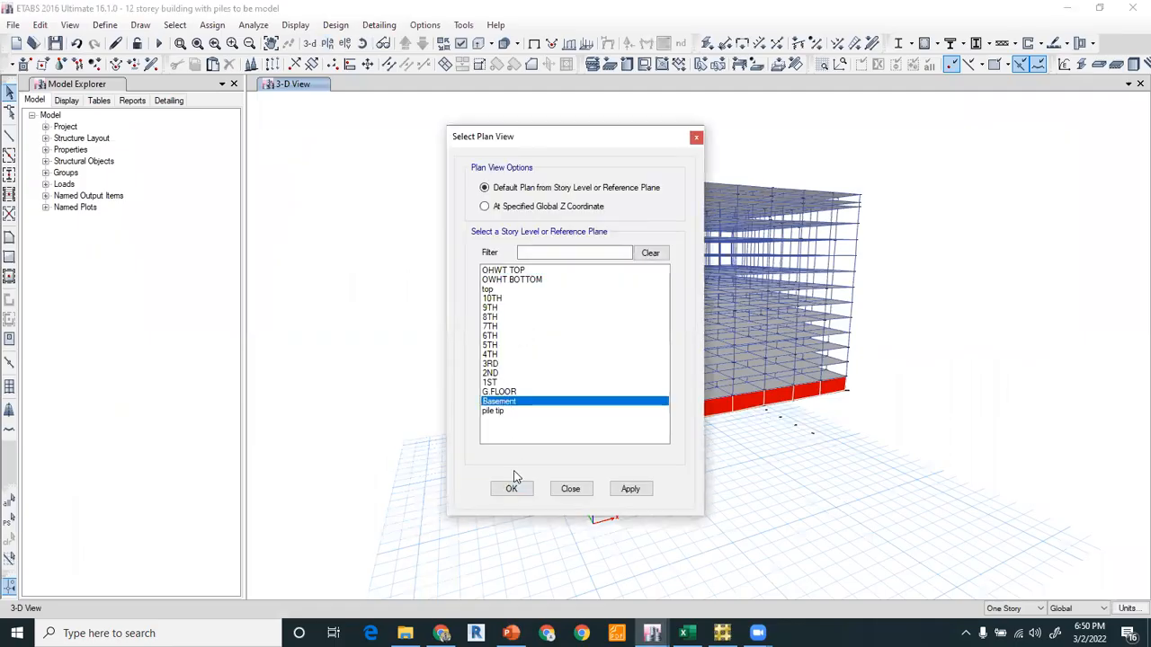
pyautogui.click(511, 489)
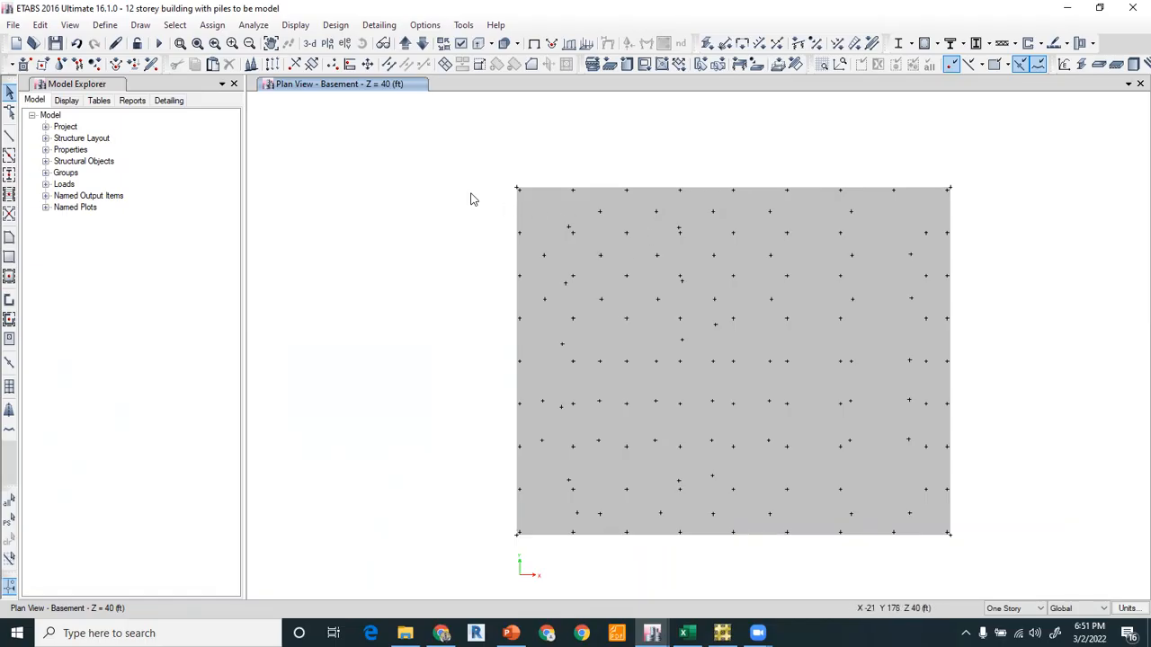
# Open the story data and examine the heights and elevations of the Basement and pile tip levels
pyautogui.rightClick(385, 158)
pyautogui.click(393, 160)
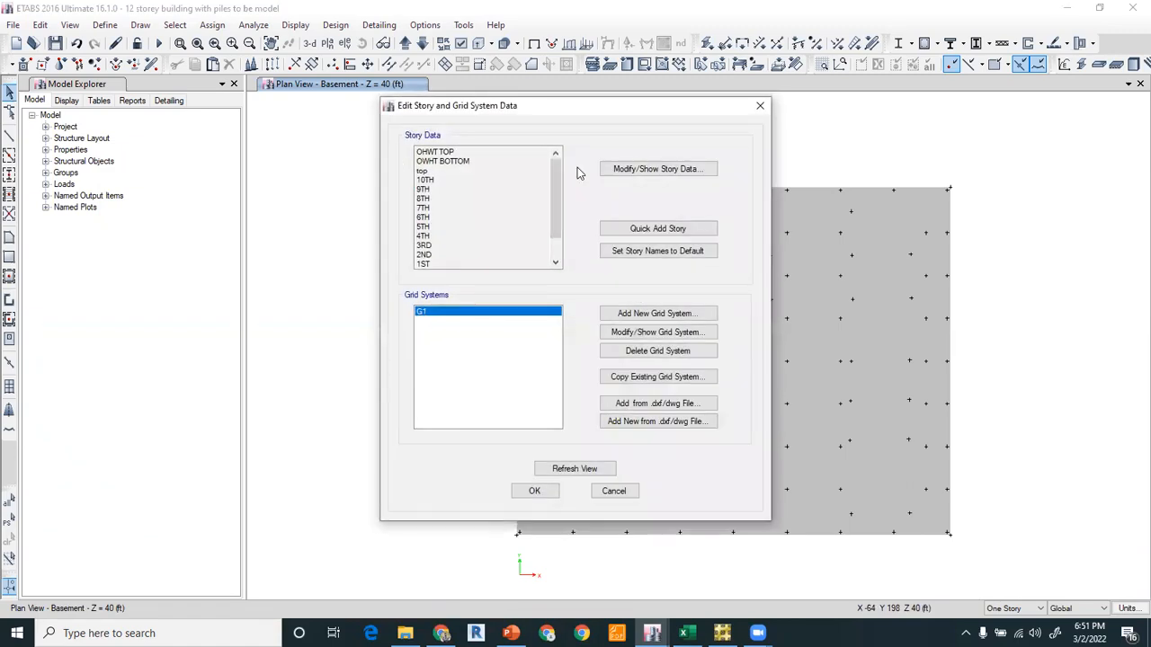
pyautogui.click(629, 169)
pyautogui.scroll(-1, 402, 330)
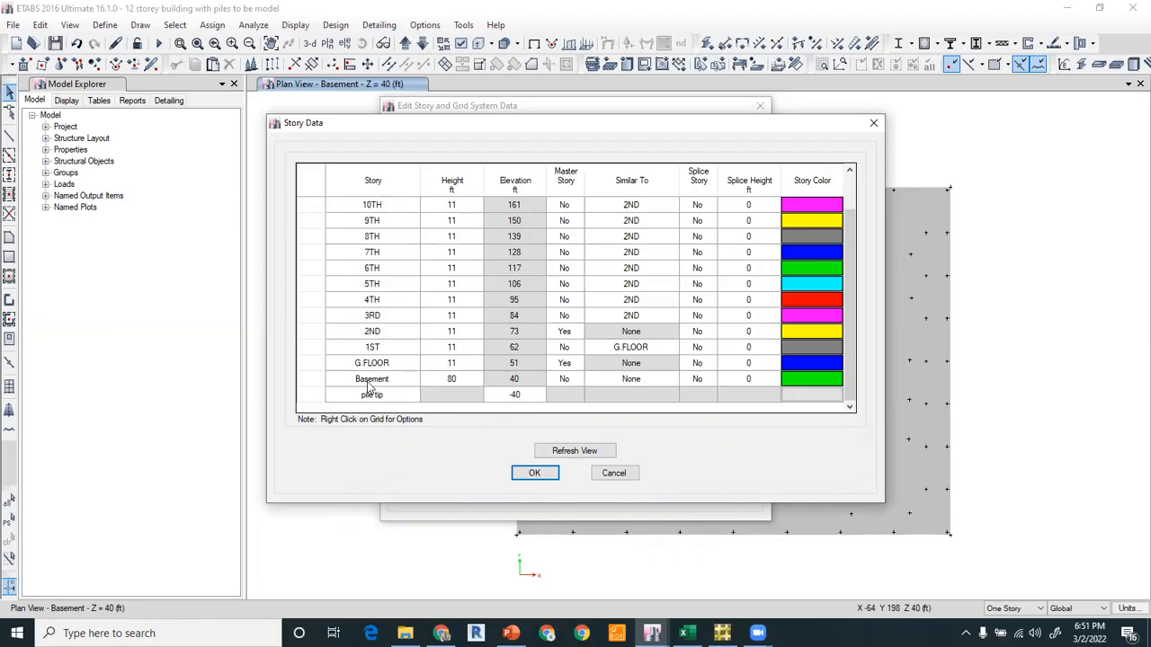
pyautogui.click(539, 475)
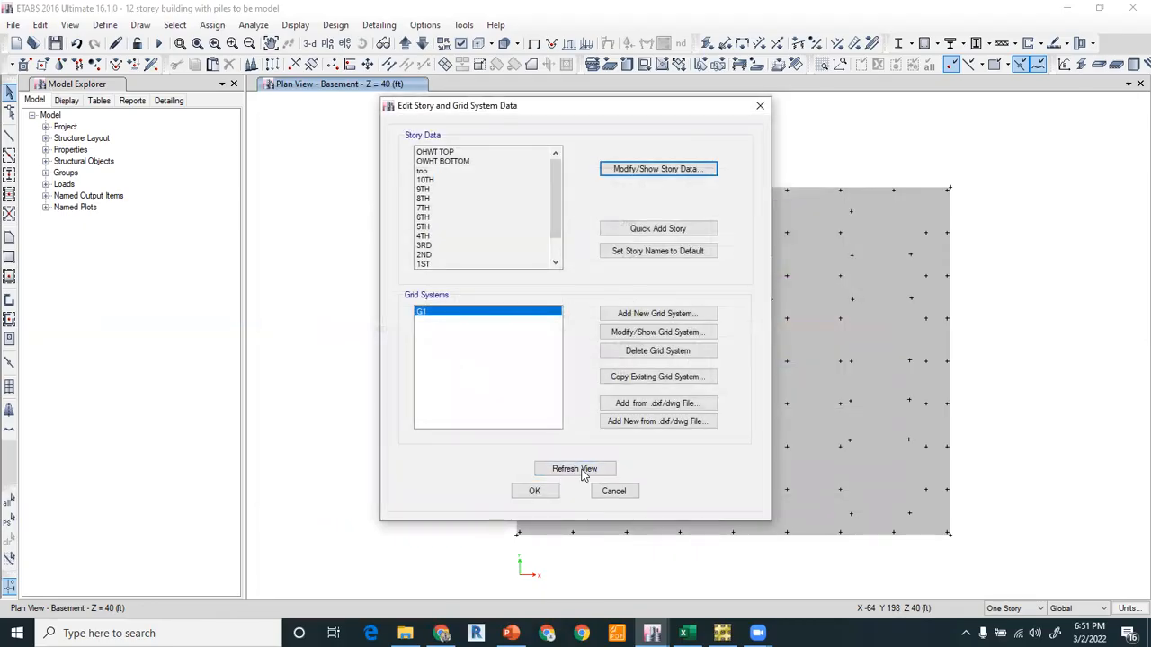
pyautogui.click(640, 171)
pyautogui.scroll(-1, 364, 400)
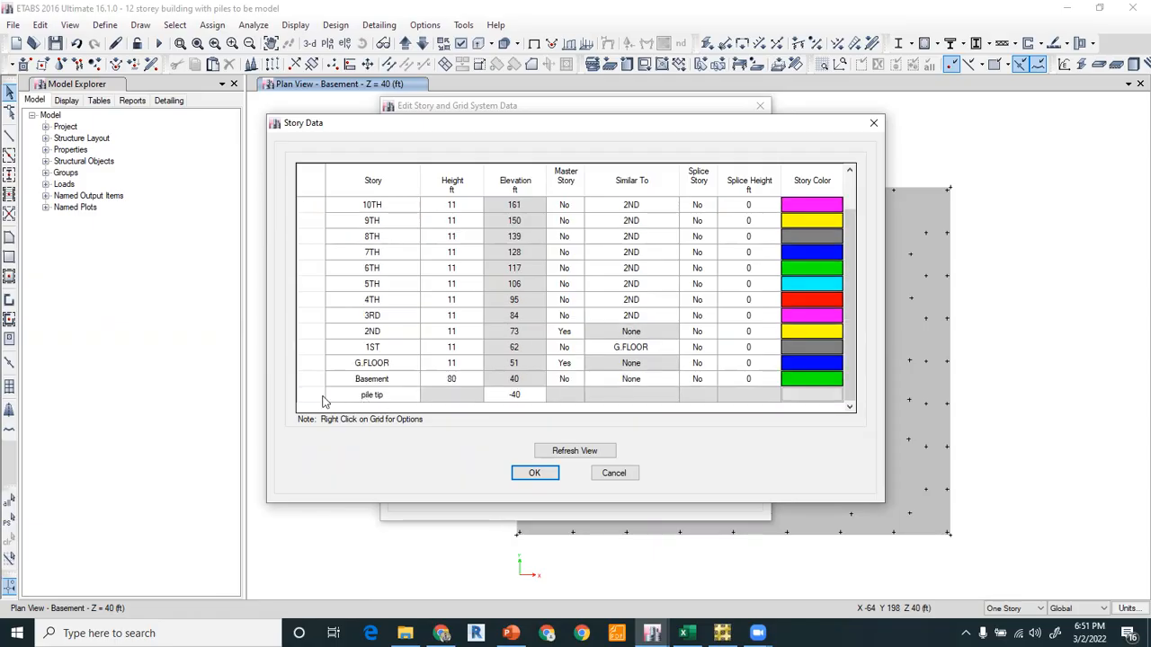
pyautogui.rightClick(321, 398)
pyautogui.moveTo(355, 440)
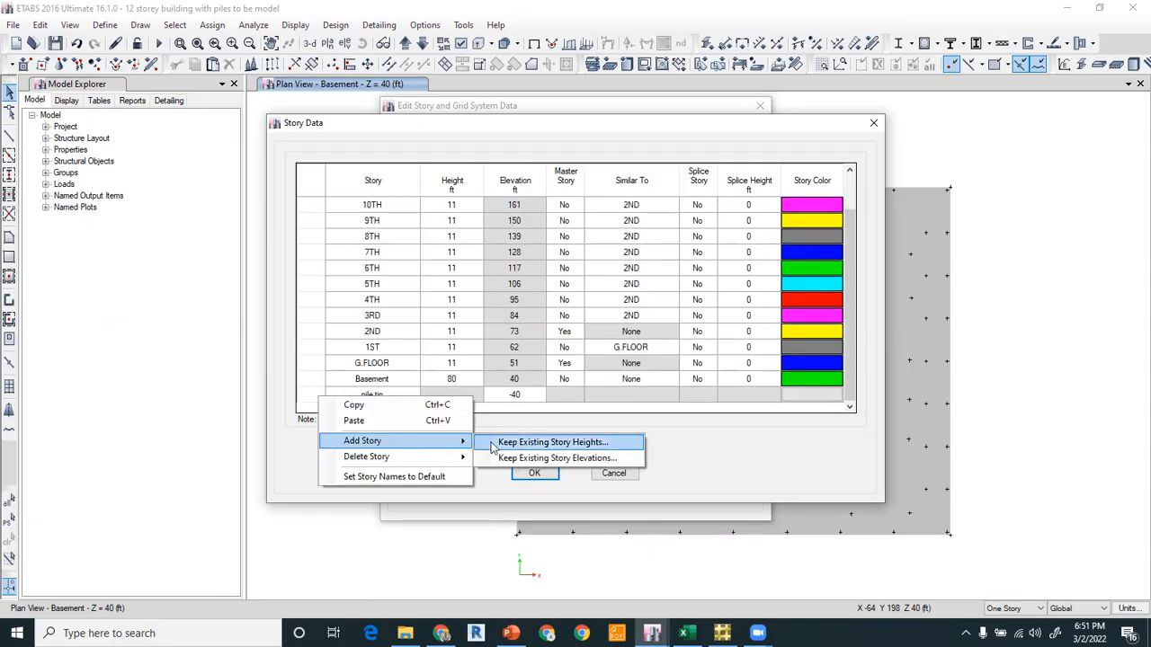
pyautogui.click(568, 444)
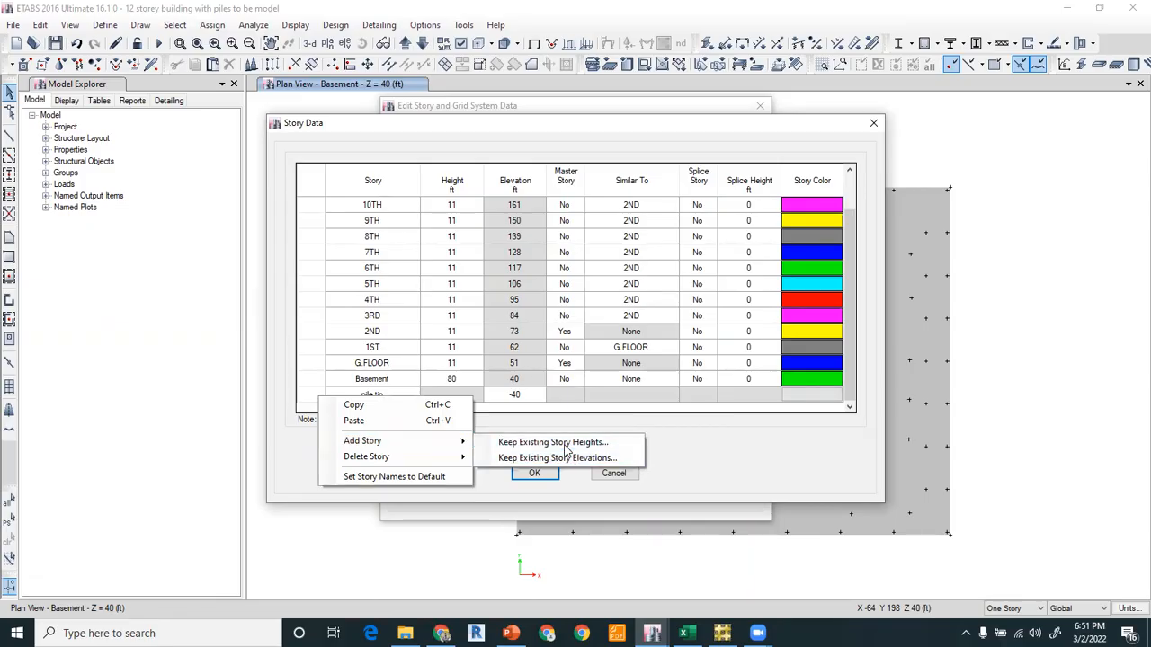
pyautogui.moveTo(661, 237); pyautogui.dragTo(613, 238)
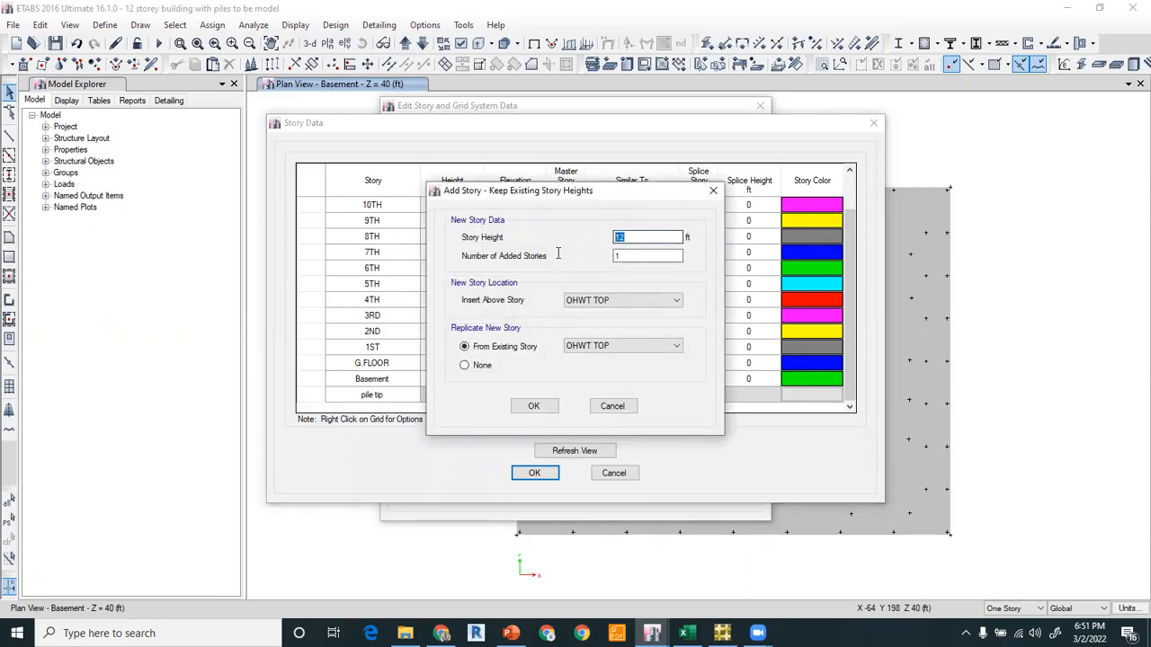
pyautogui.click(612, 406)
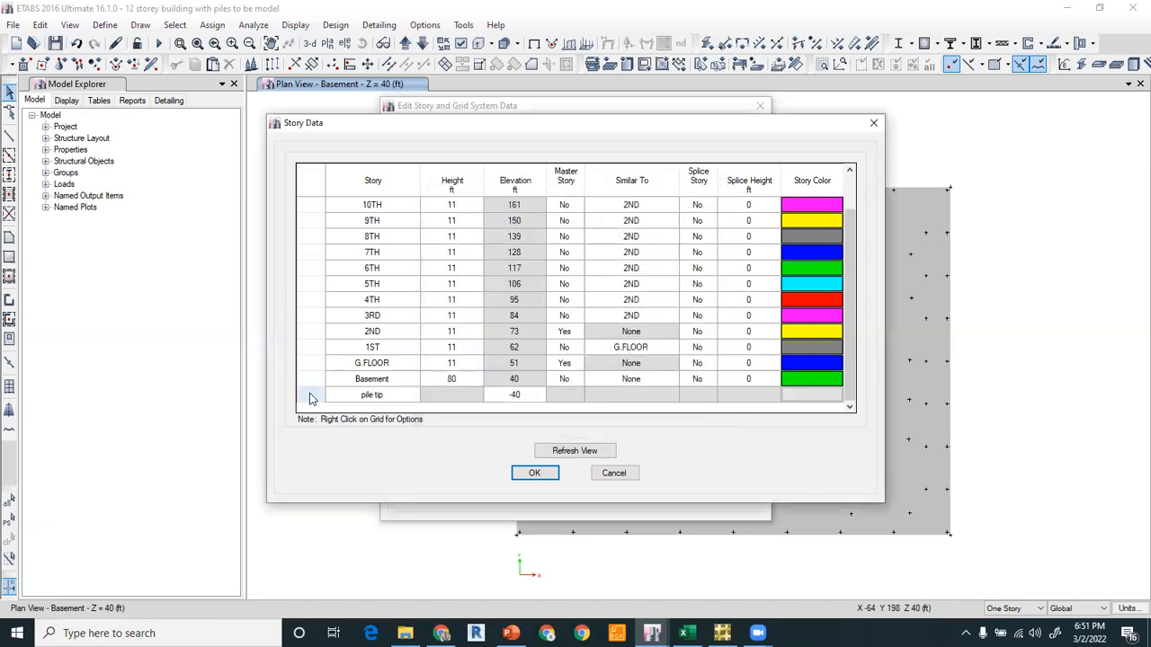
# Try adding a story at elevation -80 ft while keeping existing story elevations, and discard the story data changes
pyautogui.rightClick(311, 396)
pyautogui.moveTo(365, 444)
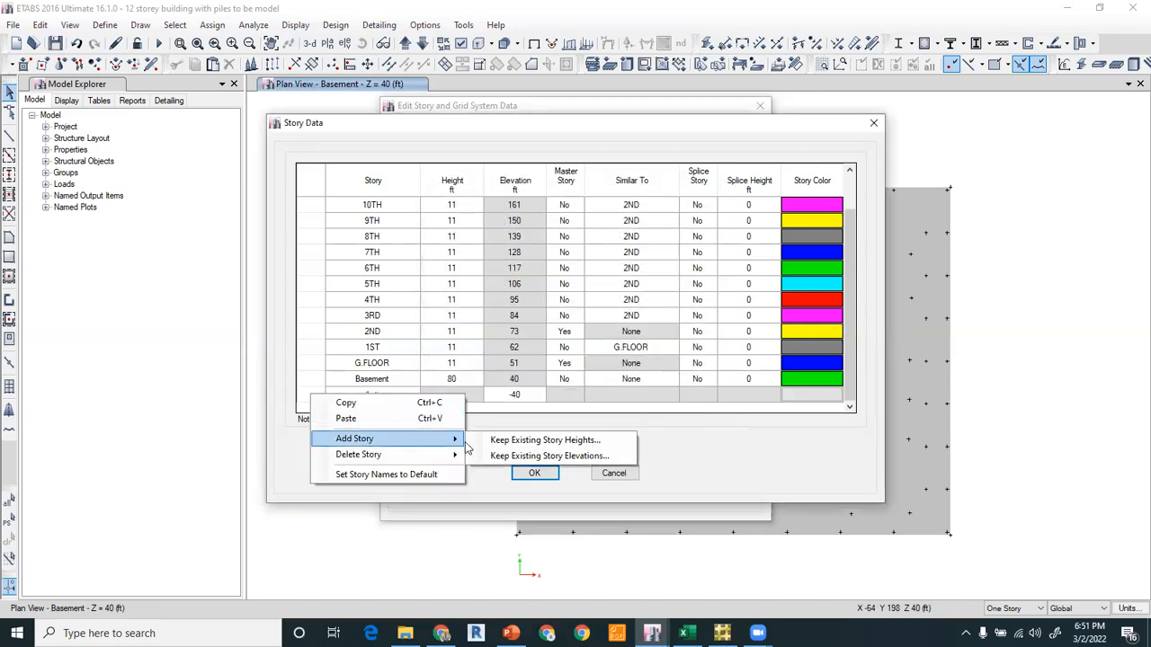
pyautogui.click(526, 445)
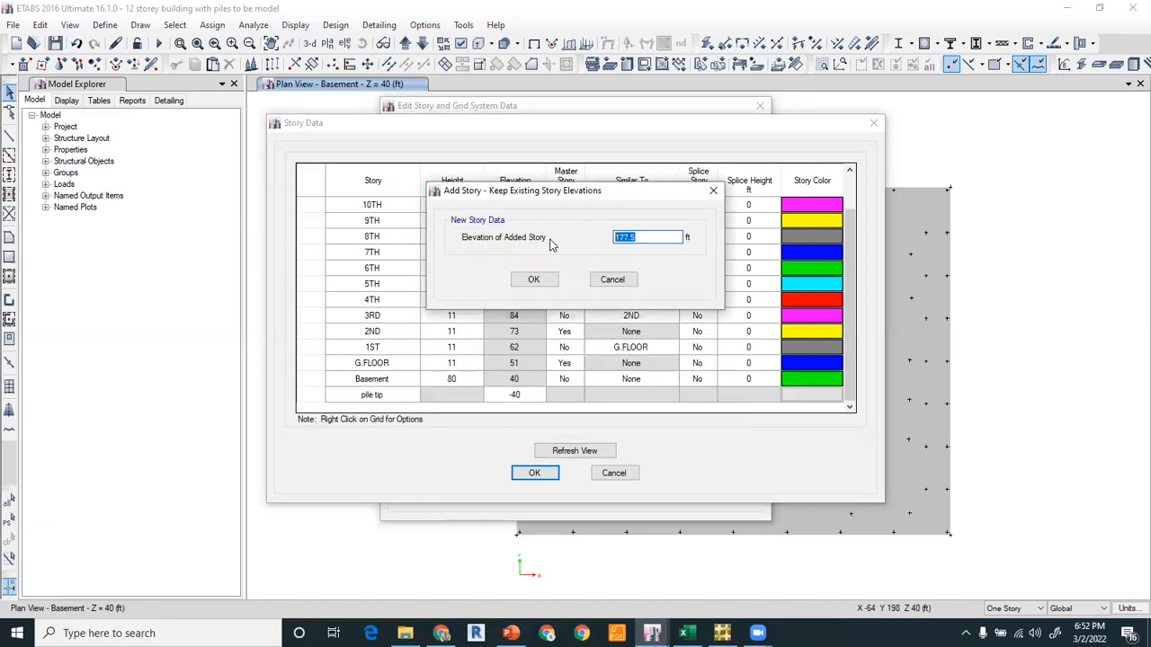
pyautogui.write('-80')
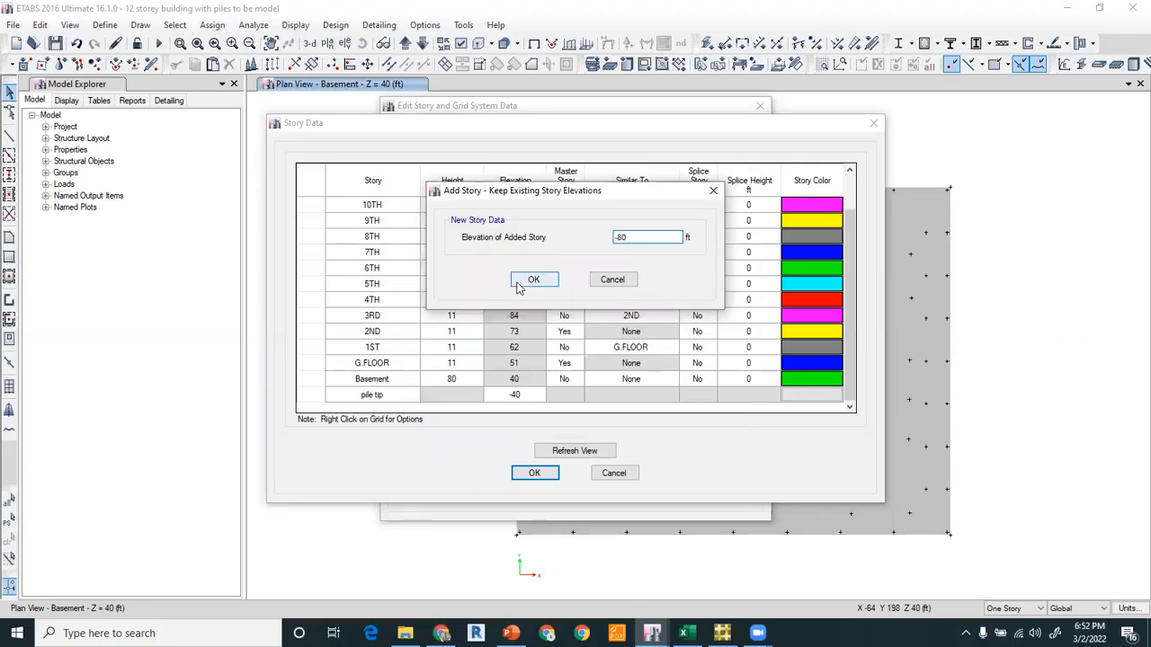
pyautogui.click(523, 284)
pyautogui.scroll(-1, 475, 354)
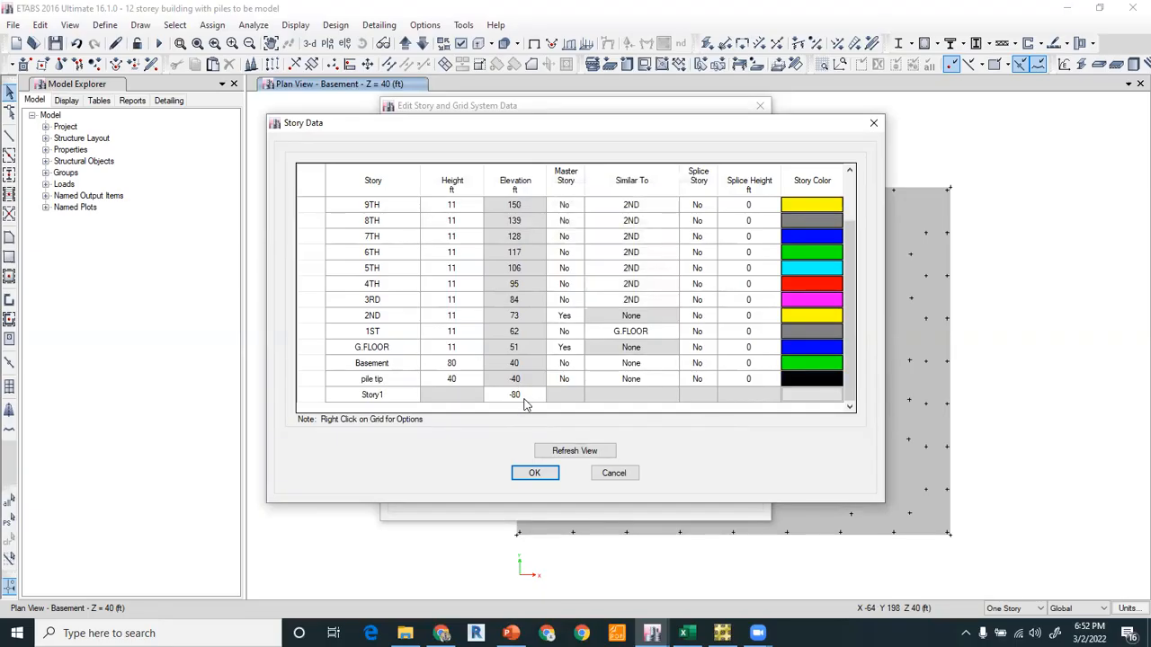
pyautogui.click(614, 475)
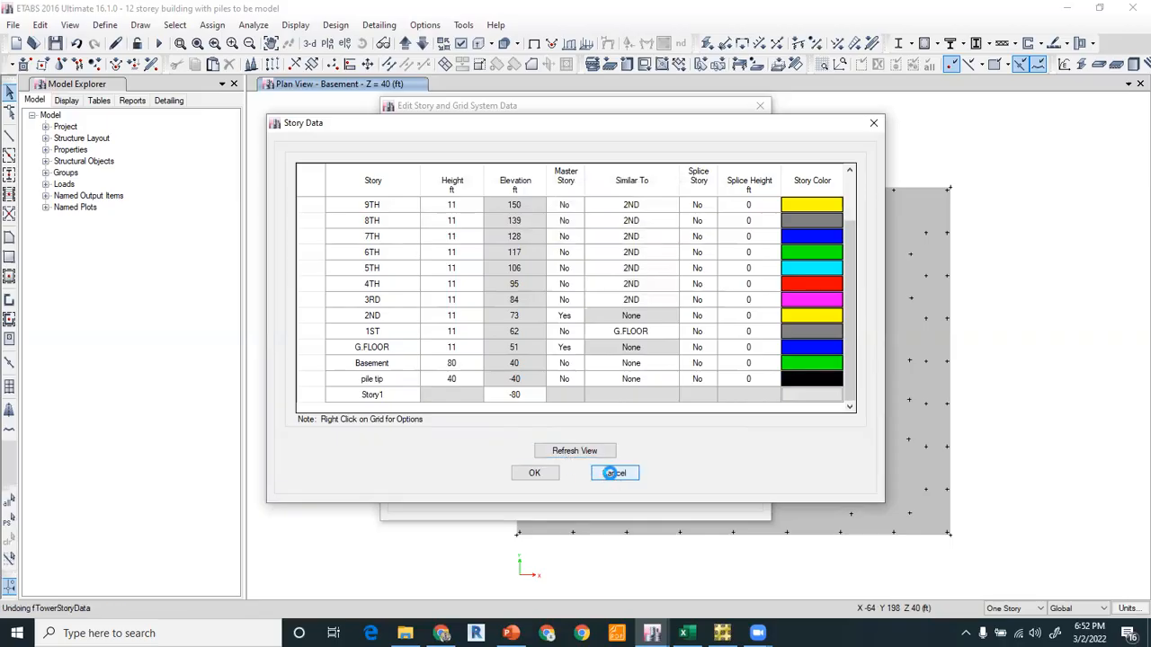
pyautogui.click(611, 488)
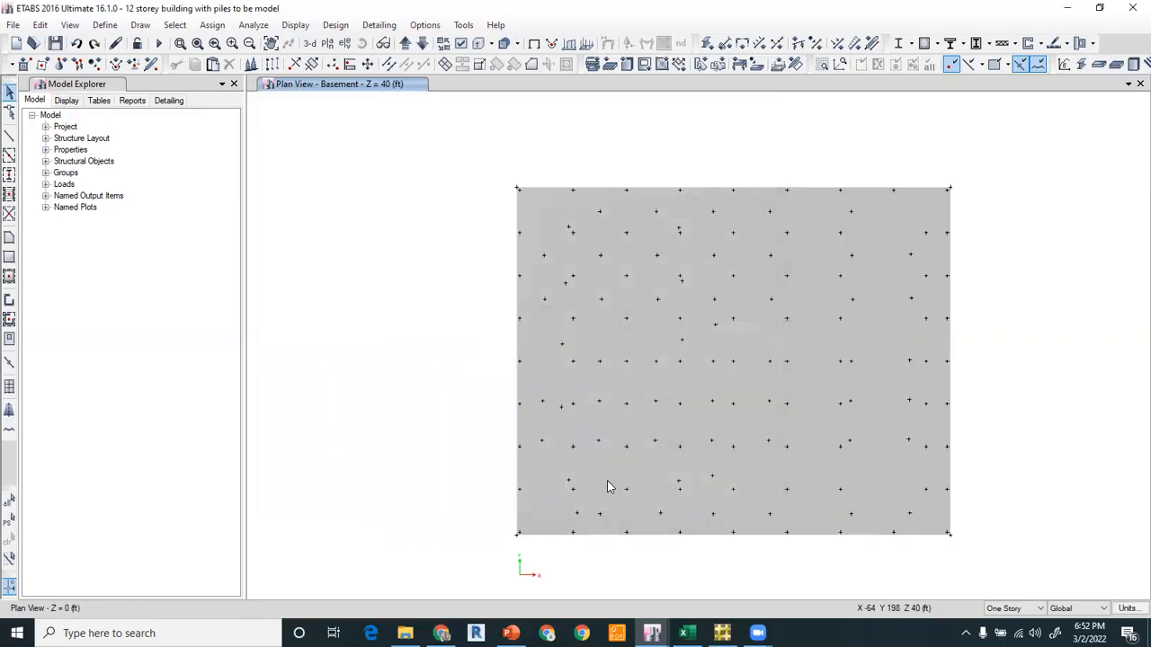
# Add a new concrete circular frame section and name it PILE 30" DIA
pyautogui.click(104, 25)
pyautogui.moveTo(135, 72)
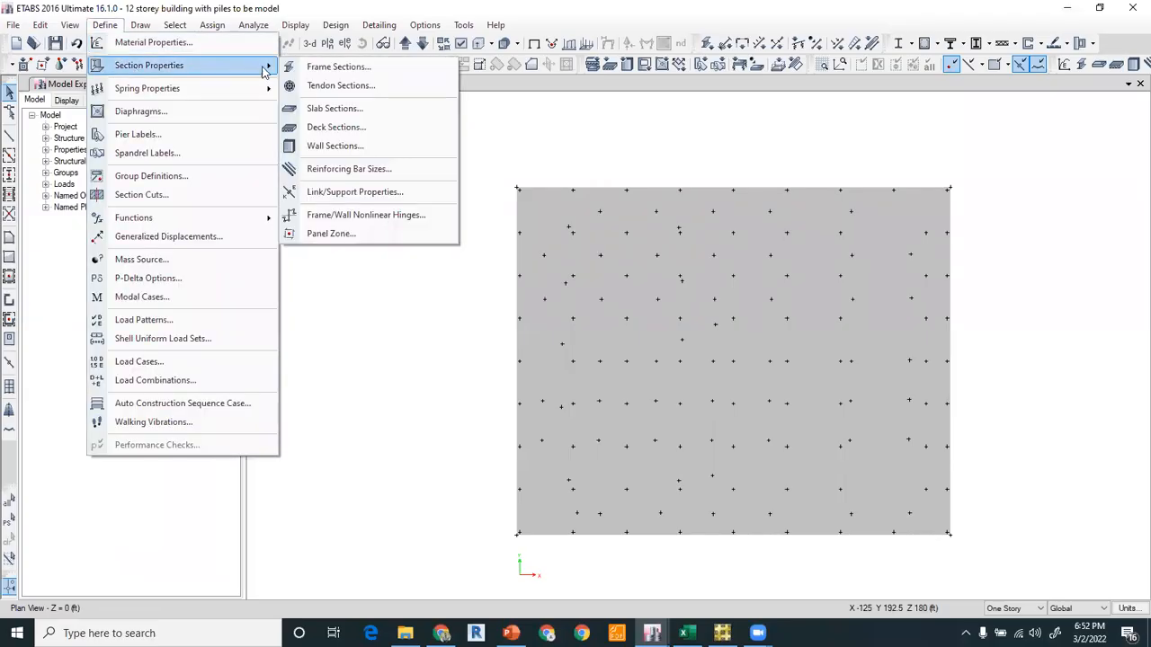
pyautogui.click(334, 67)
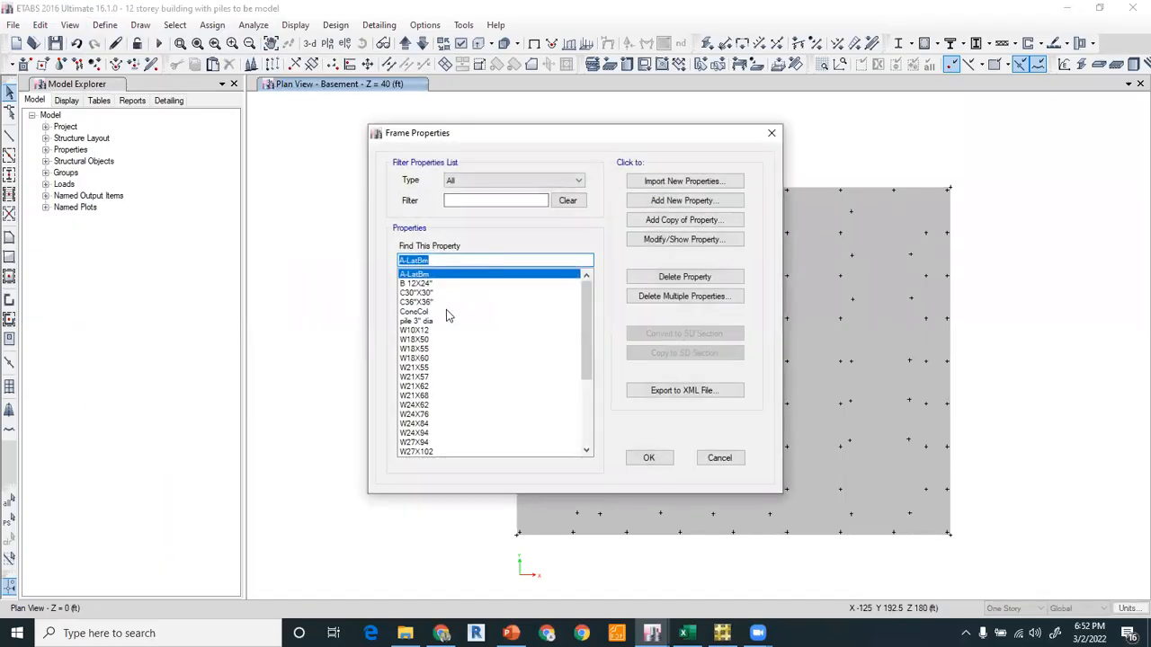
pyautogui.click(431, 323)
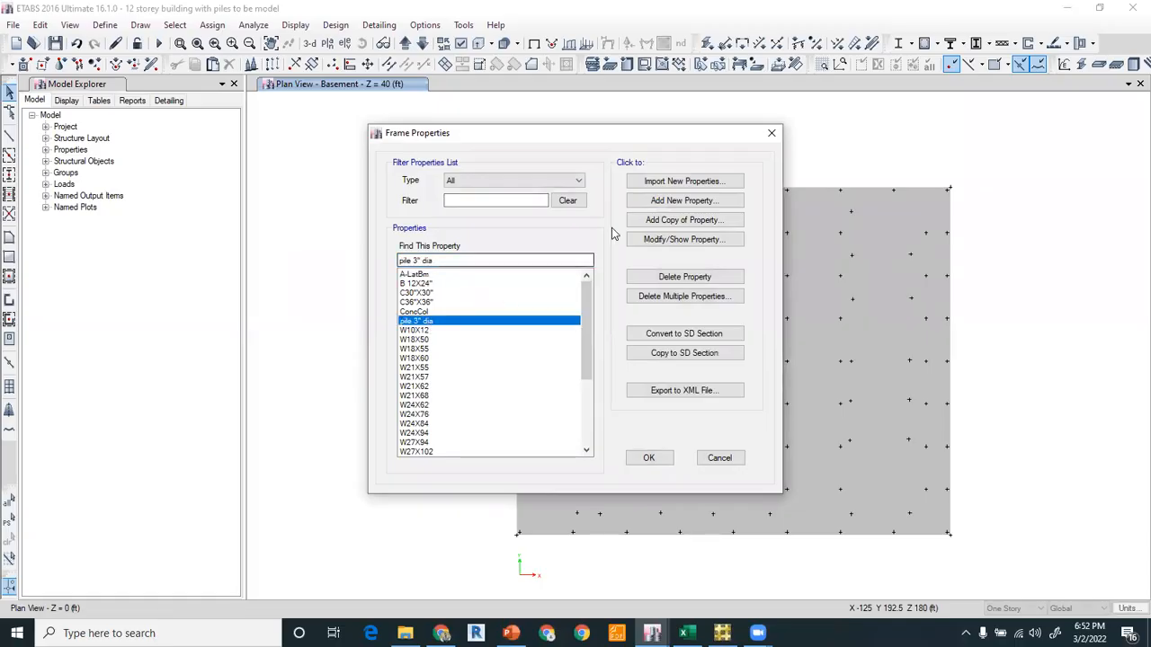
pyautogui.click(683, 201)
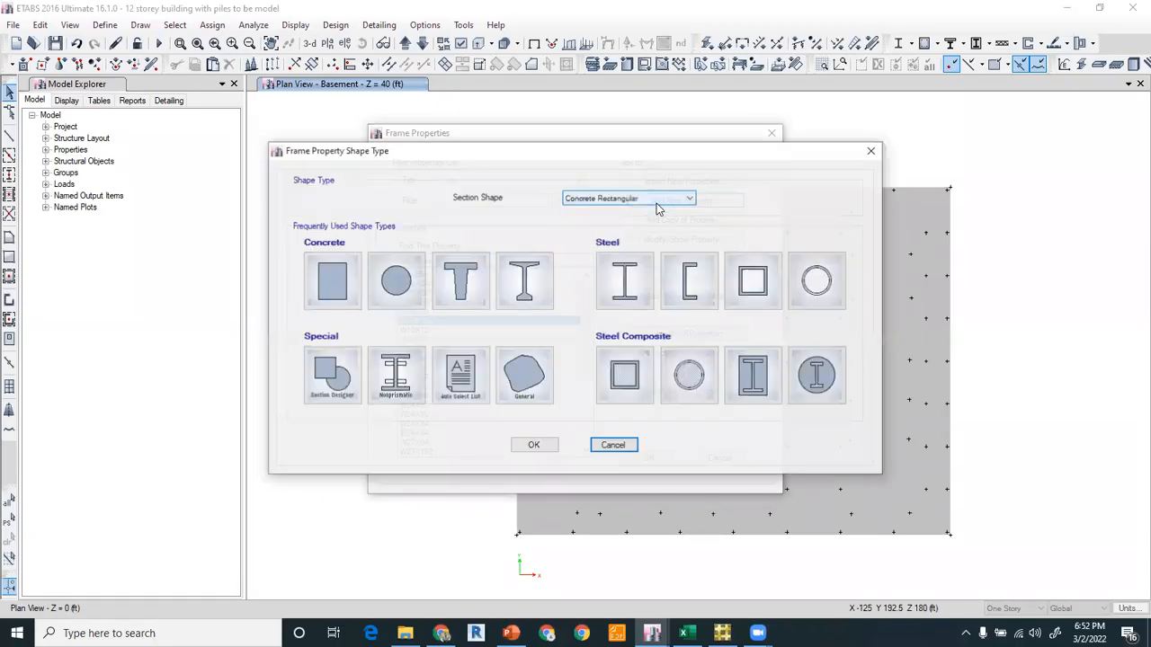
pyautogui.click(413, 292)
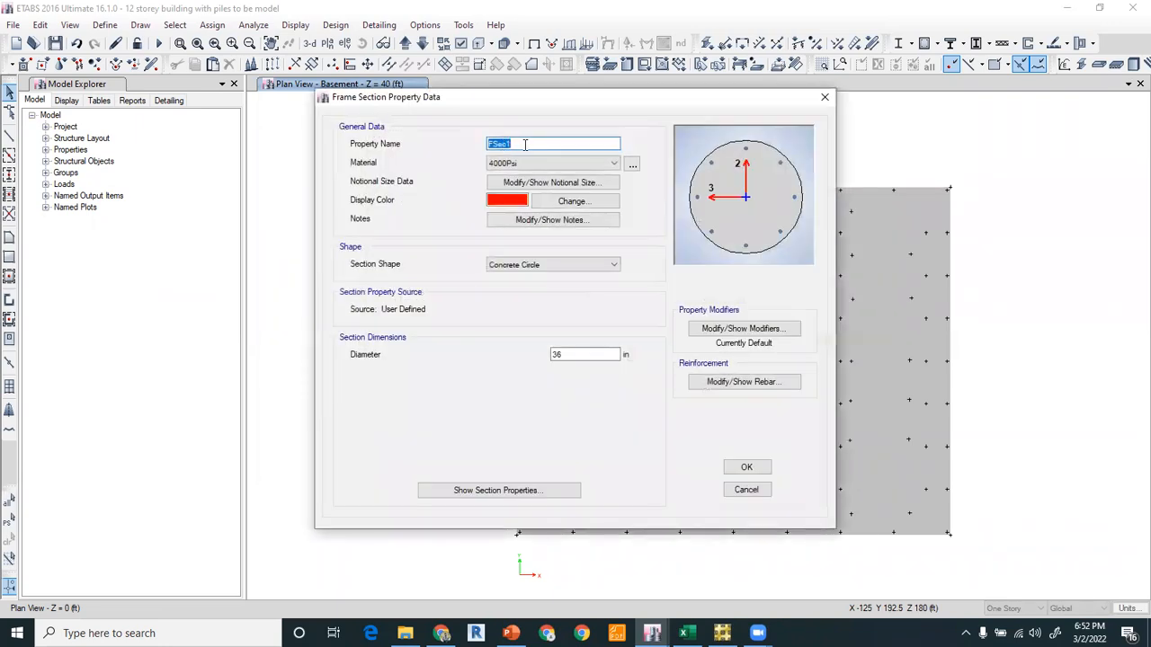
pyautogui.write('Pi')
pyautogui.write('PILE')
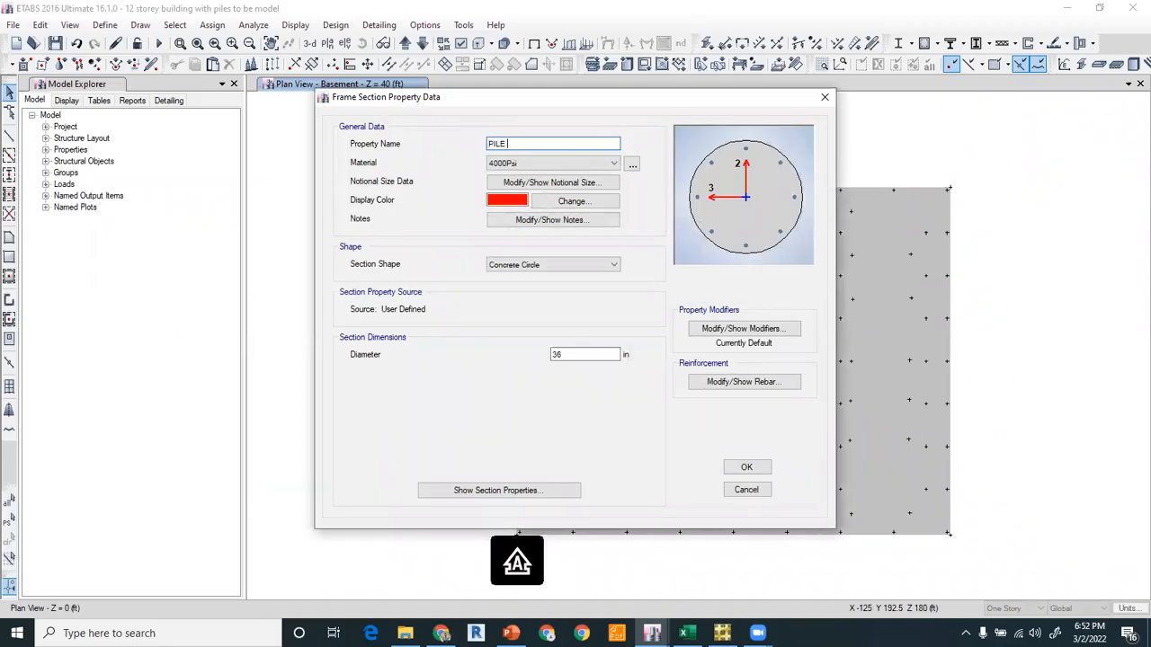
pyautogui.write(' 30" DIA')
# Set the pile section's material to 3000Psi and its diameter to 30 in, and save the frame properties
pyautogui.click(558, 163)
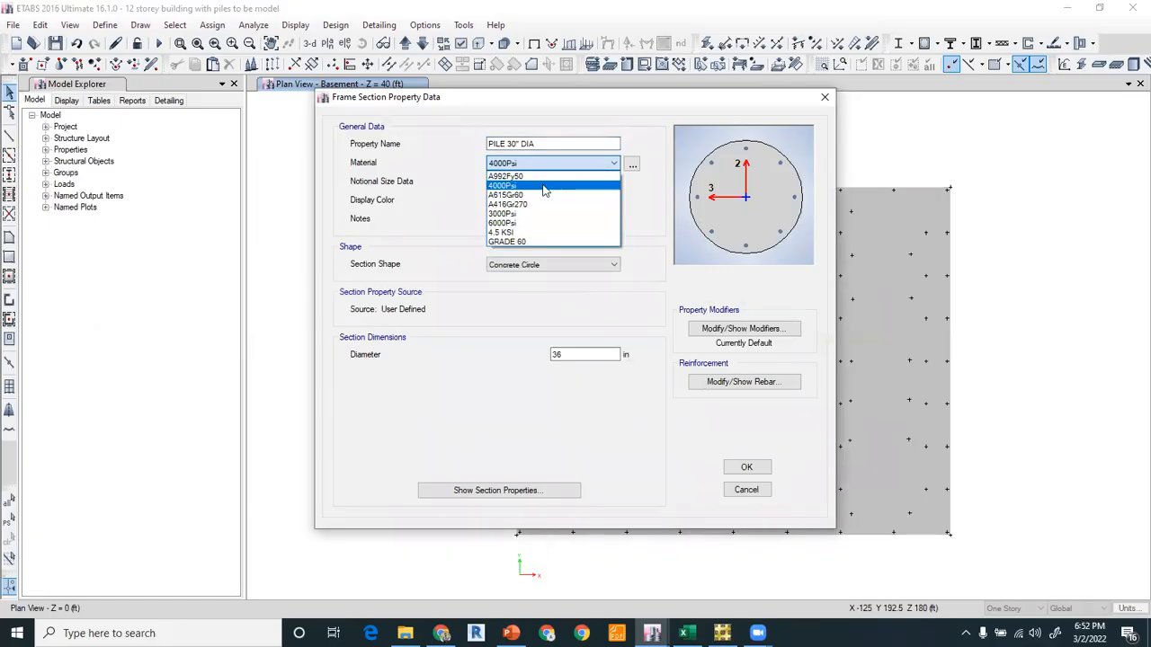
pyautogui.click(522, 217)
pyautogui.moveTo(568, 355); pyautogui.dragTo(530, 360)
pyautogui.write('30')
pyautogui.click(575, 144)
pyautogui.click(743, 475)
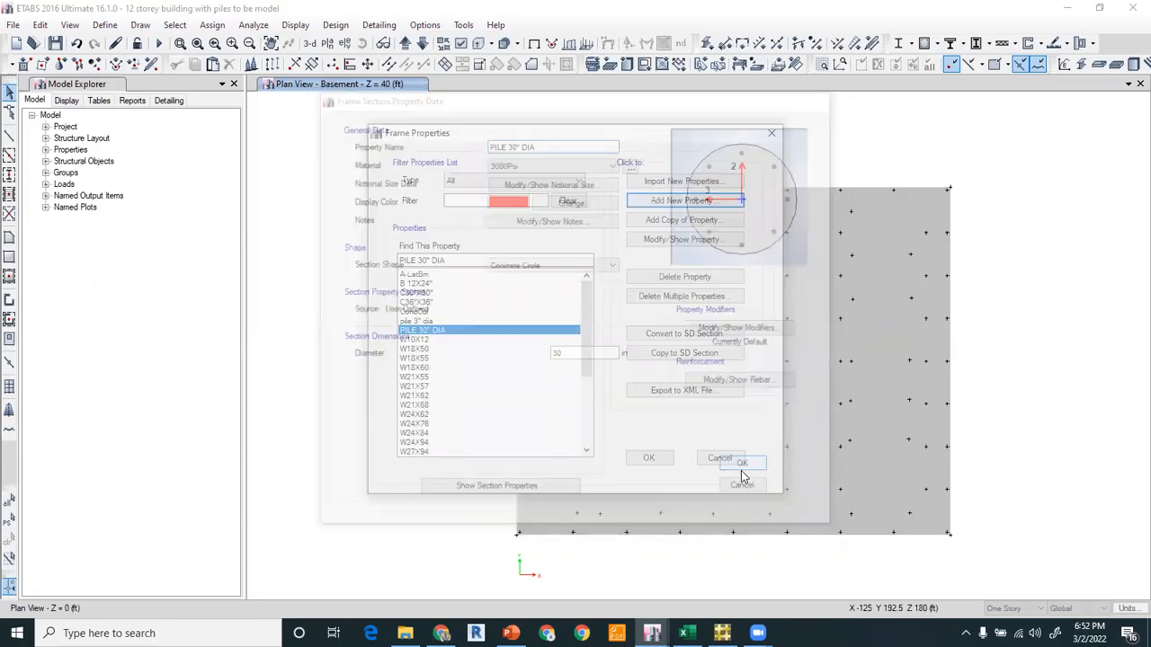
pyautogui.click(642, 460)
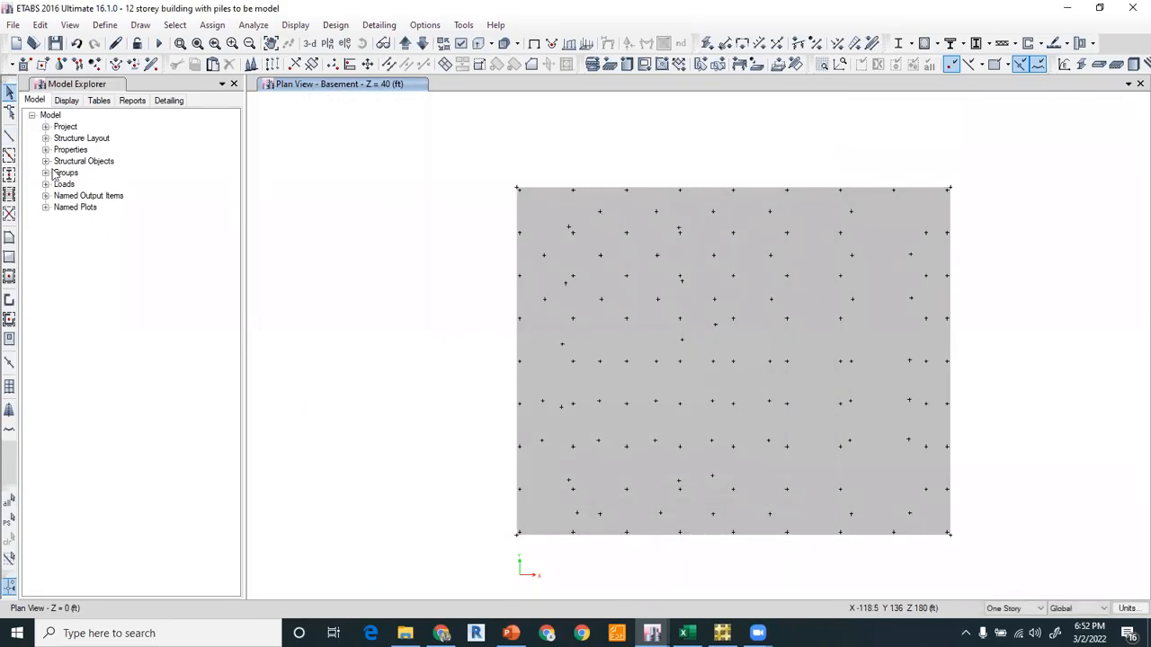
# Activate quick column drawing and set the section of the drawn objects to PILE 30" DIA
pyautogui.click(9, 176)
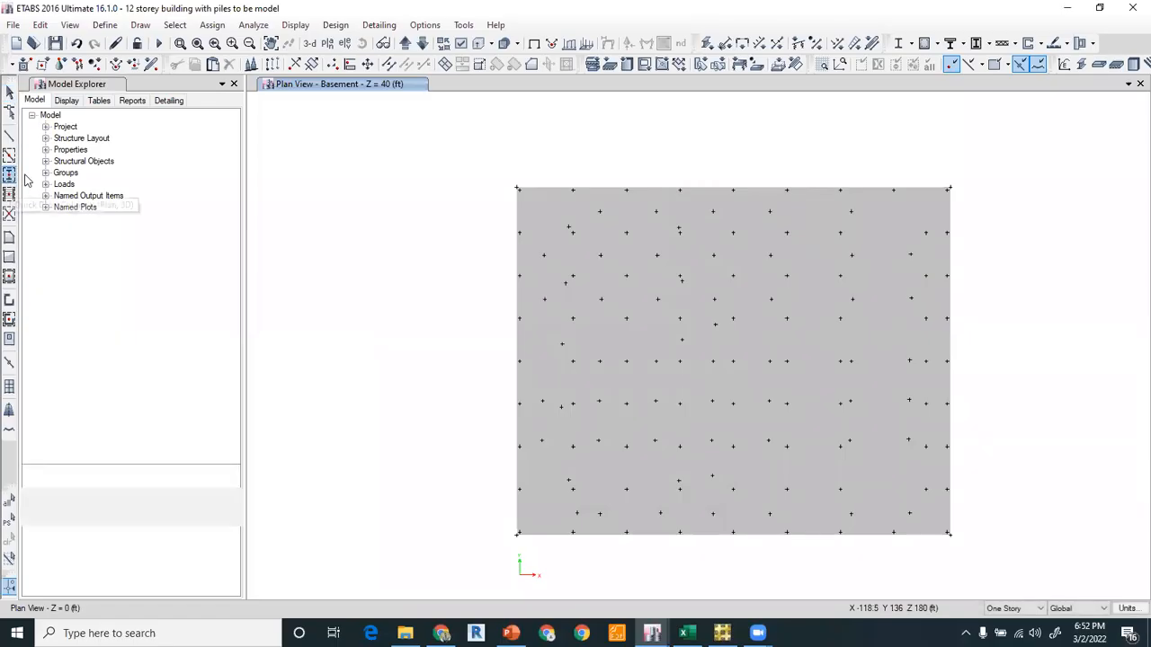
pyautogui.click(193, 498)
pyautogui.click(237, 496)
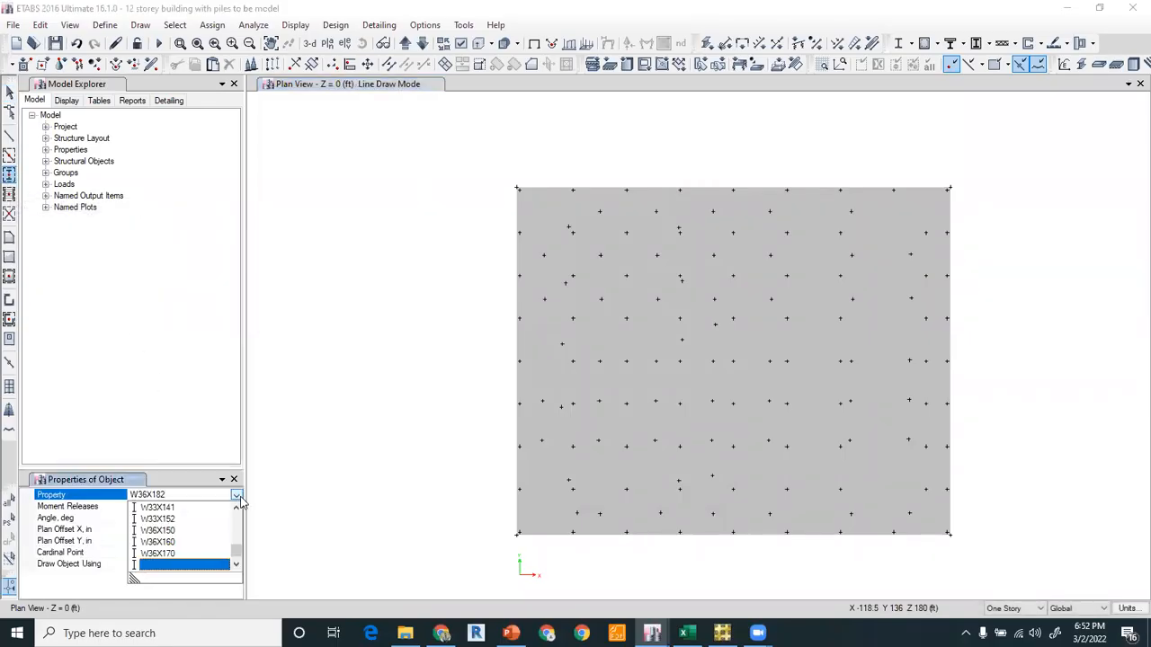
pyautogui.scroll(1, 188, 542)
pyautogui.scroll(8, 188, 543)
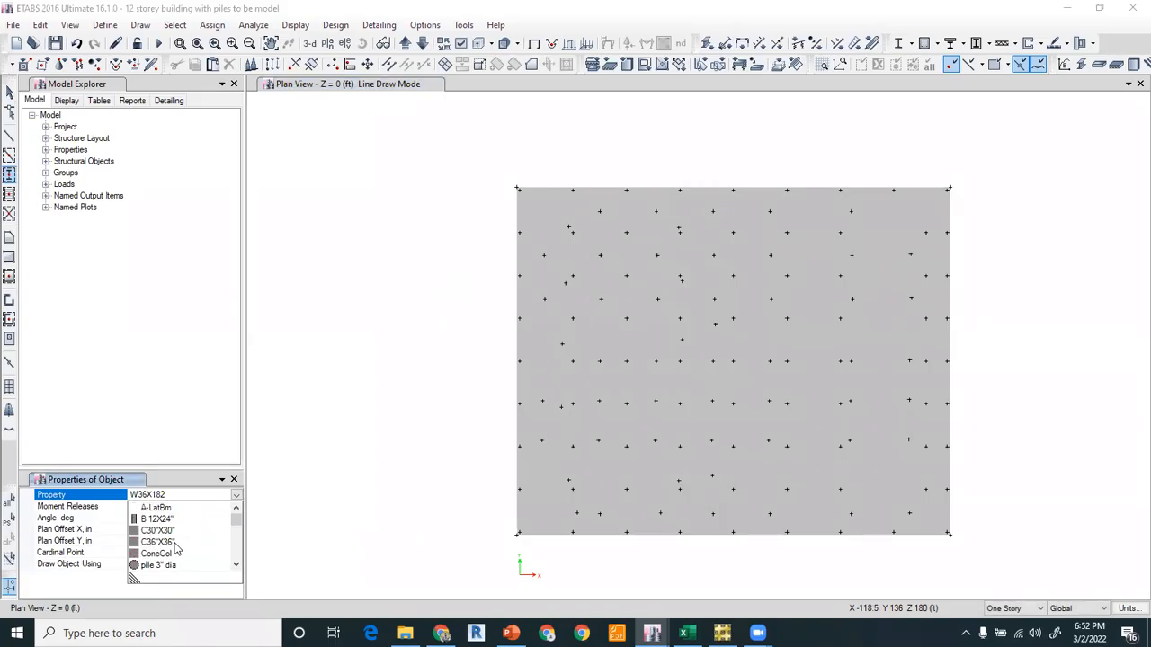
pyautogui.scroll(-1, 177, 550)
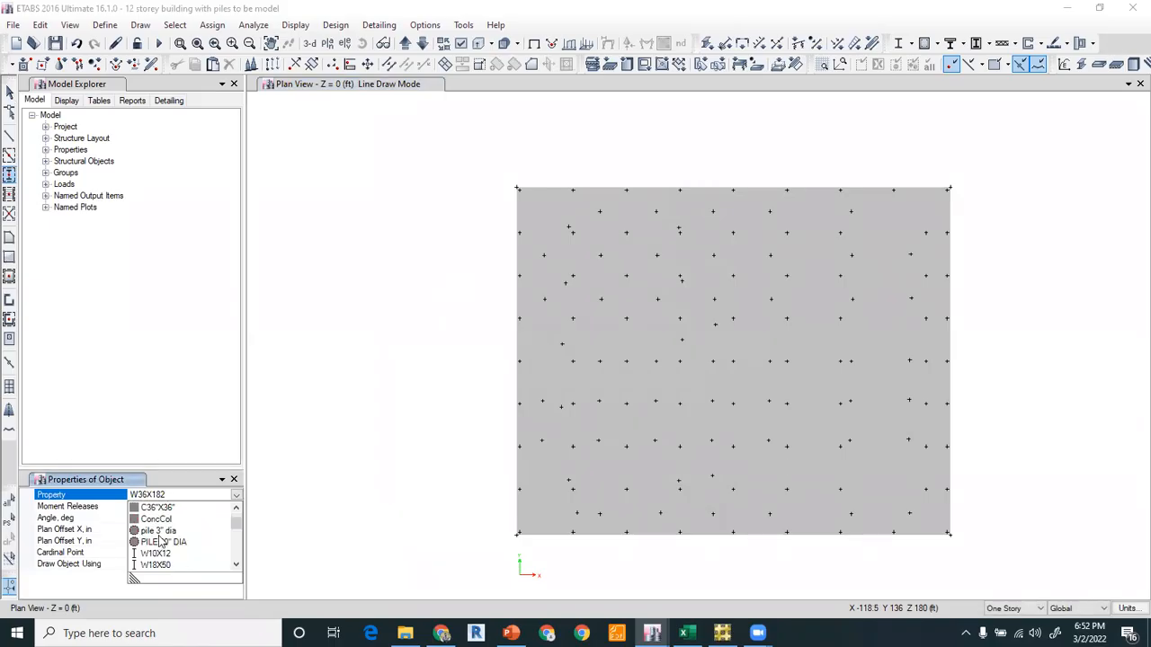
pyautogui.click(171, 543)
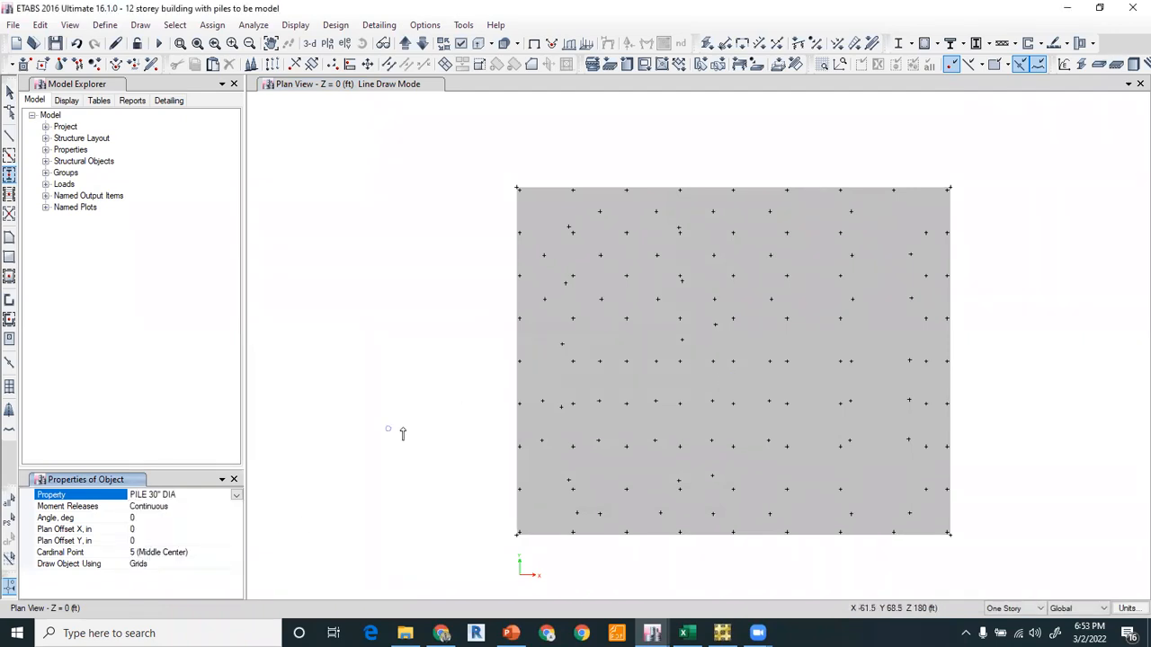
pyautogui.click(544, 215)
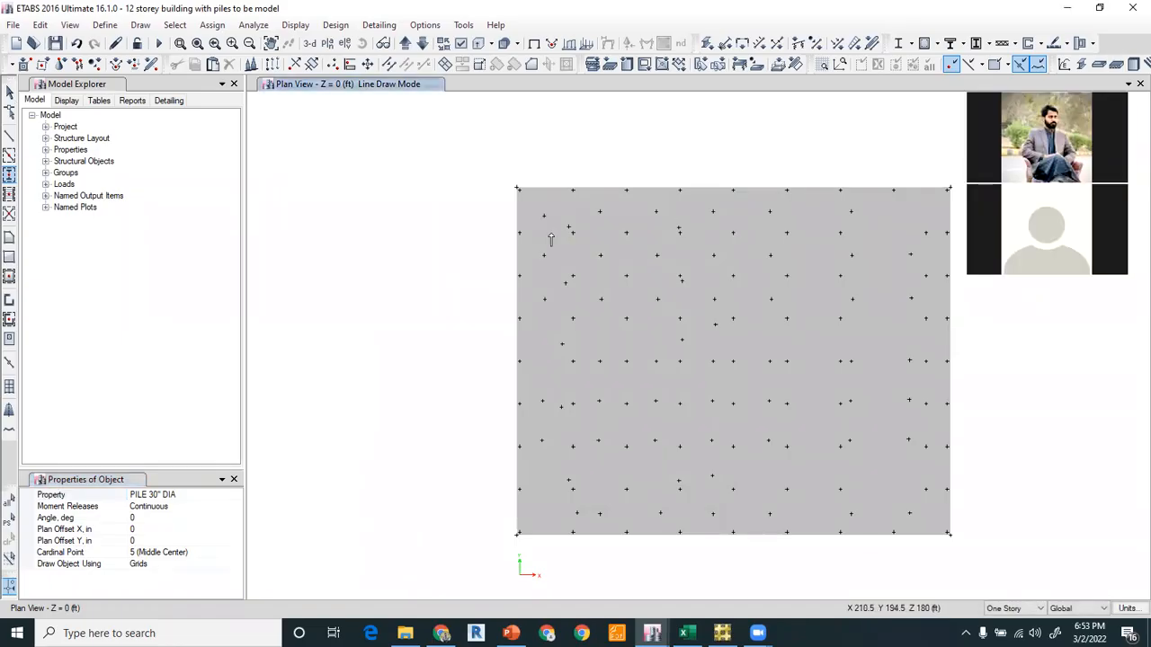
pyautogui.click(461, 42)
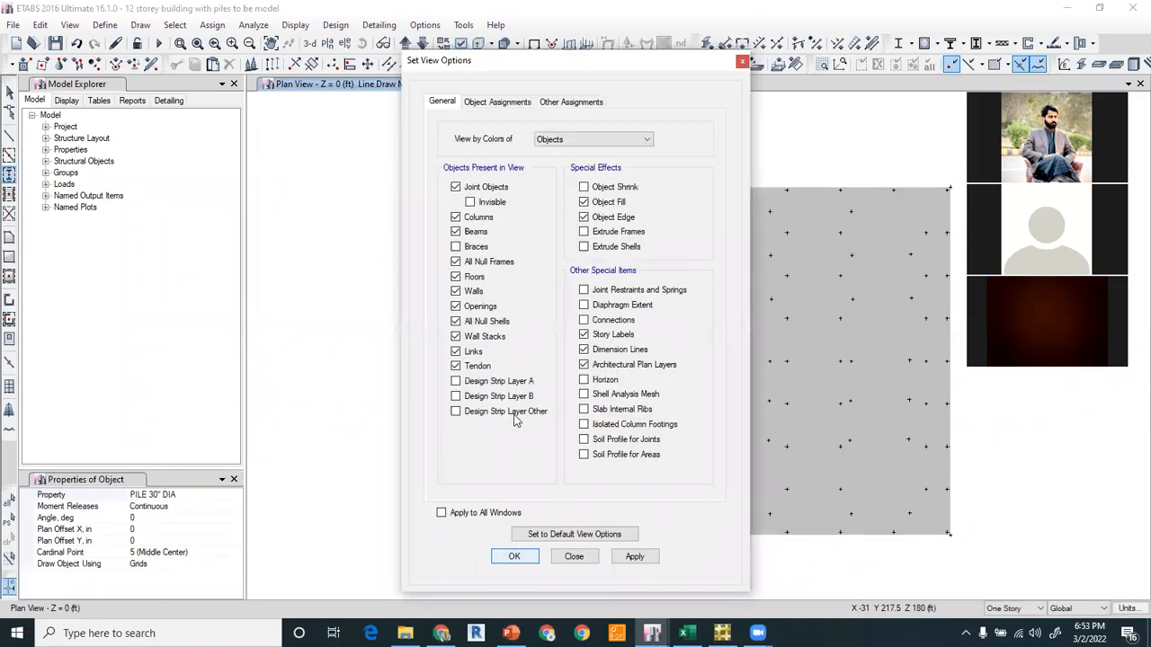
pyautogui.click(514, 556)
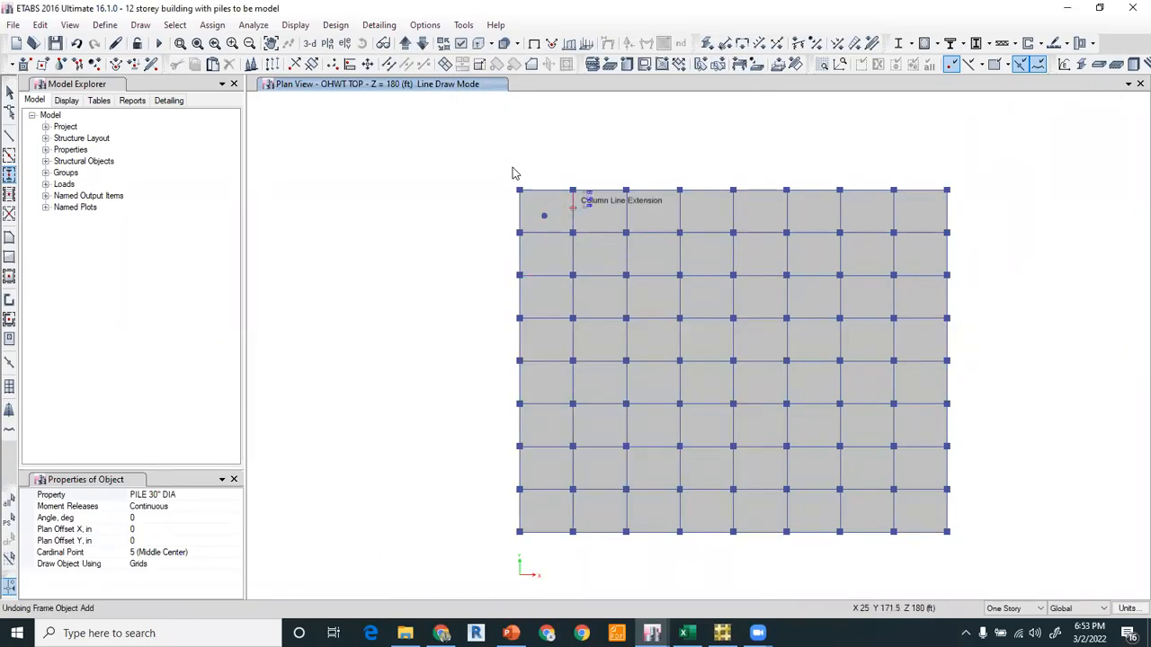
# Open the Basement plan and place seven piles in a row along Y = 170 ft, plus one at X = 12, Y = 119.5 ft
pyautogui.click(327, 43)
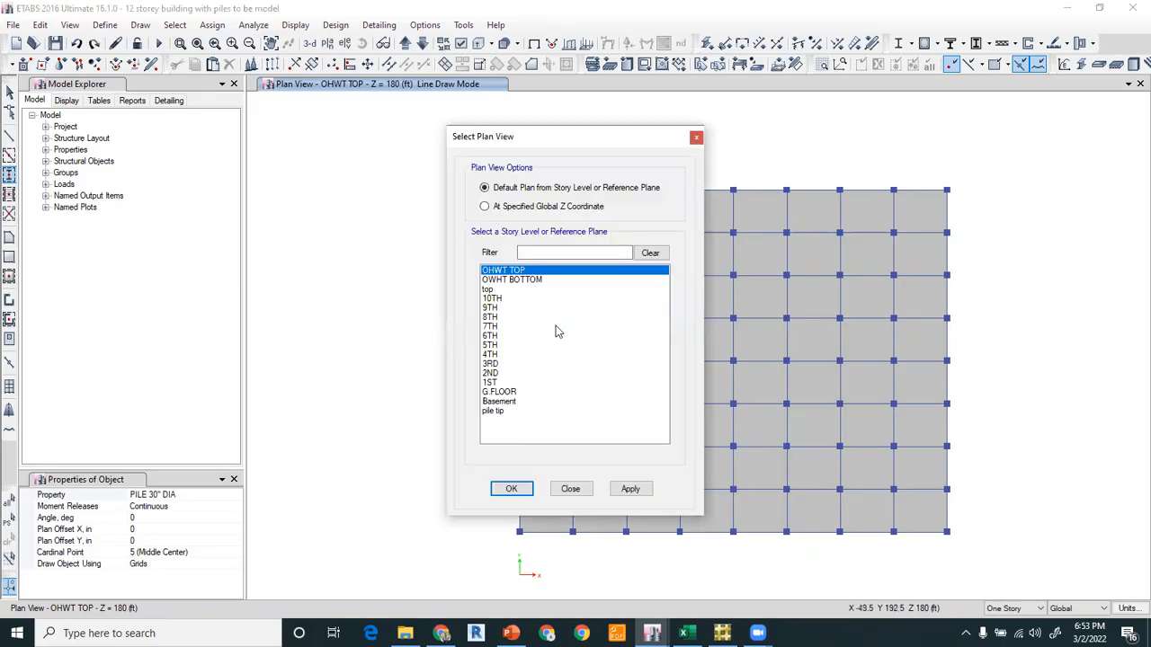
pyautogui.click(507, 402)
pyautogui.click(511, 488)
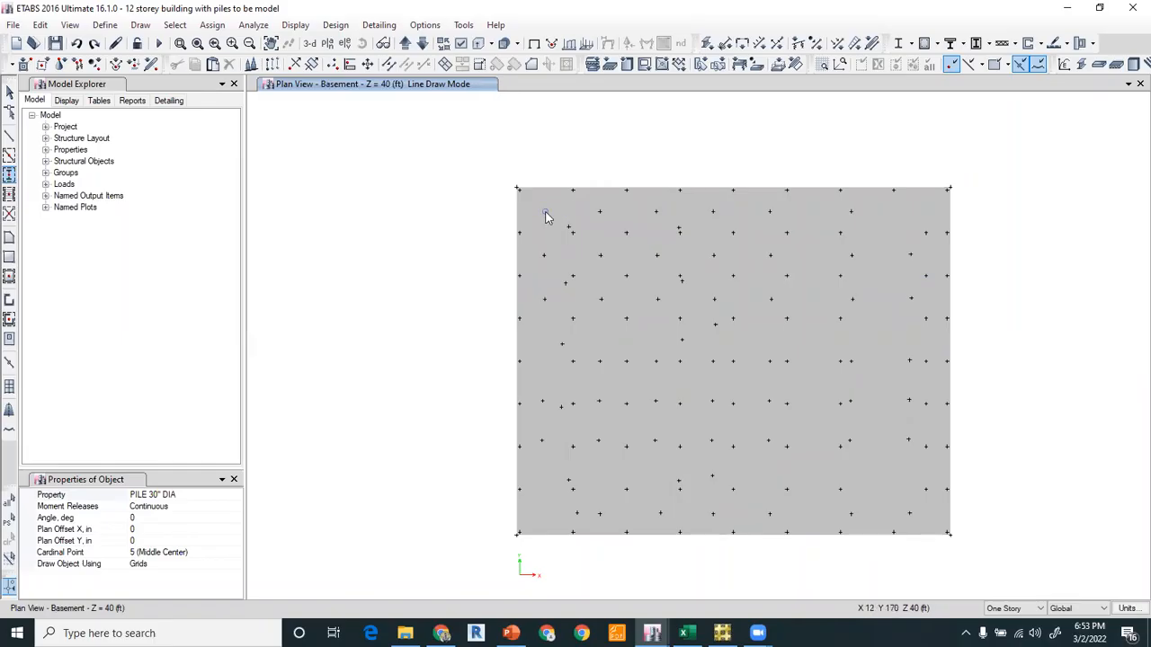
pyautogui.click(545, 212)
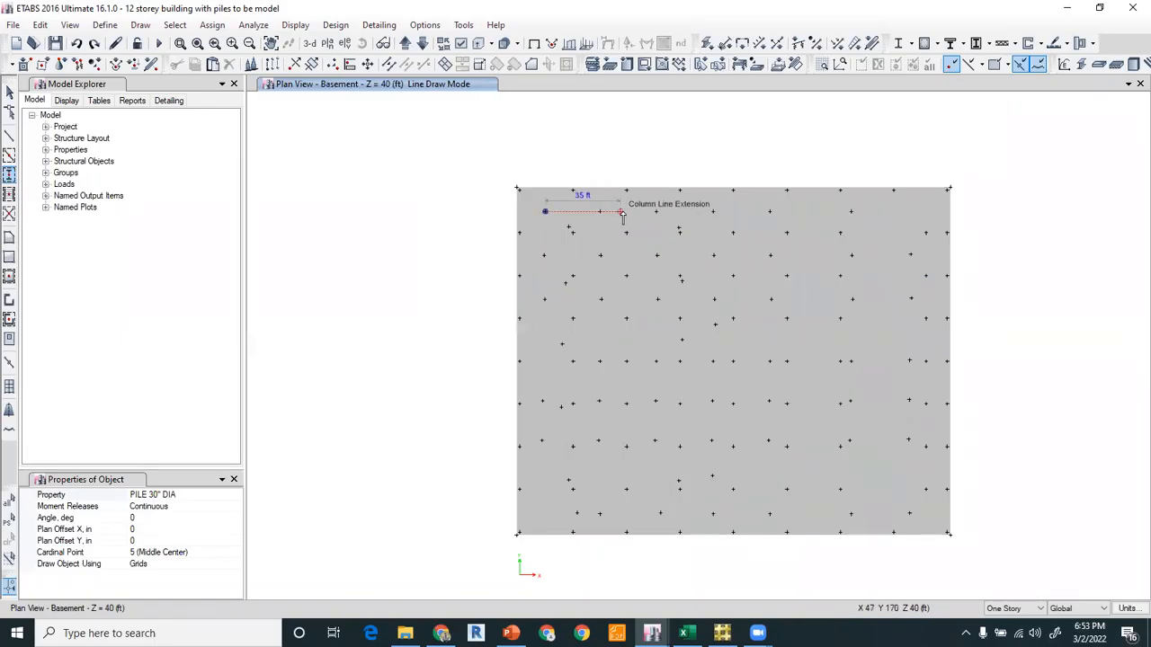
pyautogui.click(624, 212)
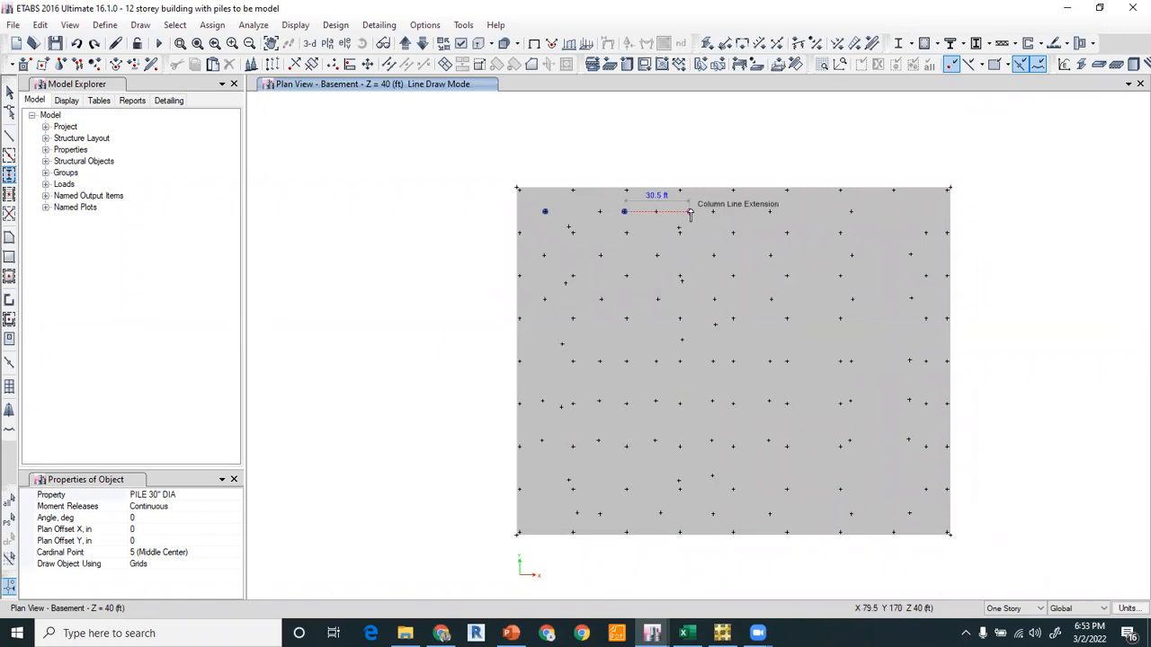
pyautogui.click(691, 213)
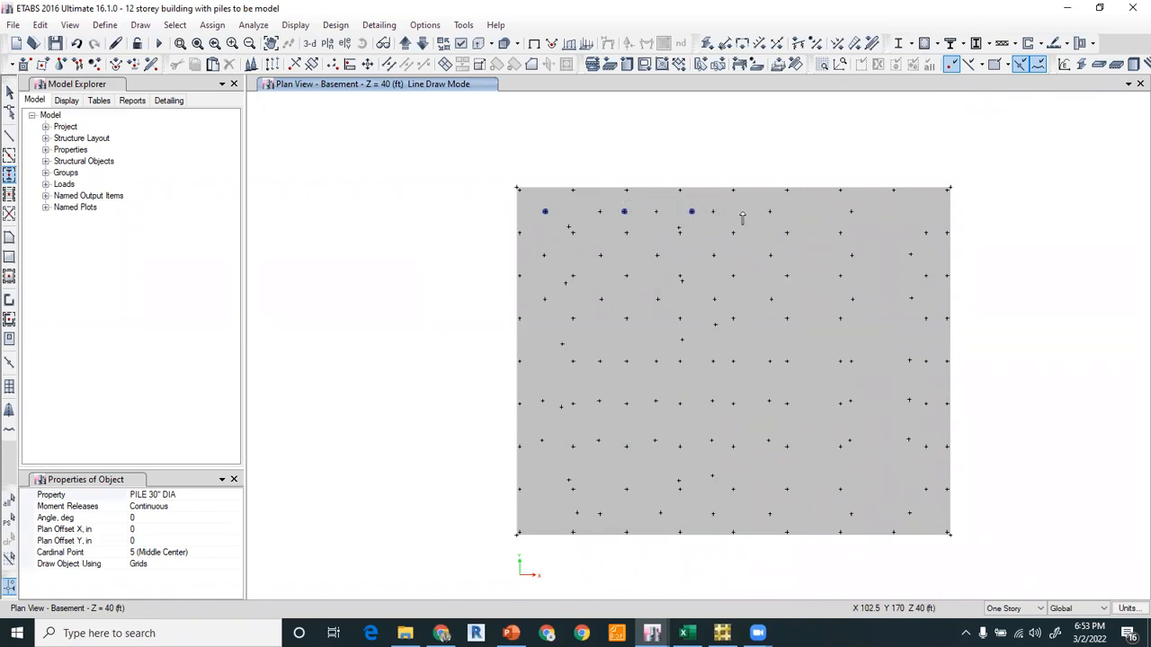
pyautogui.click(749, 212)
pyautogui.click(831, 215)
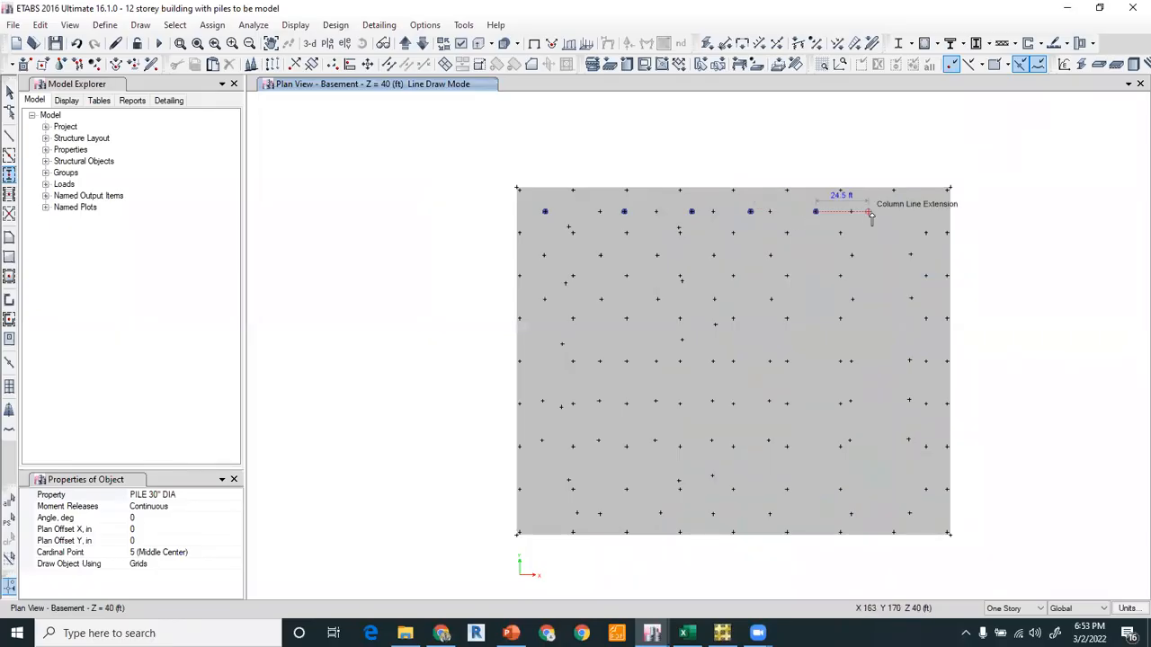
pyautogui.click(875, 214)
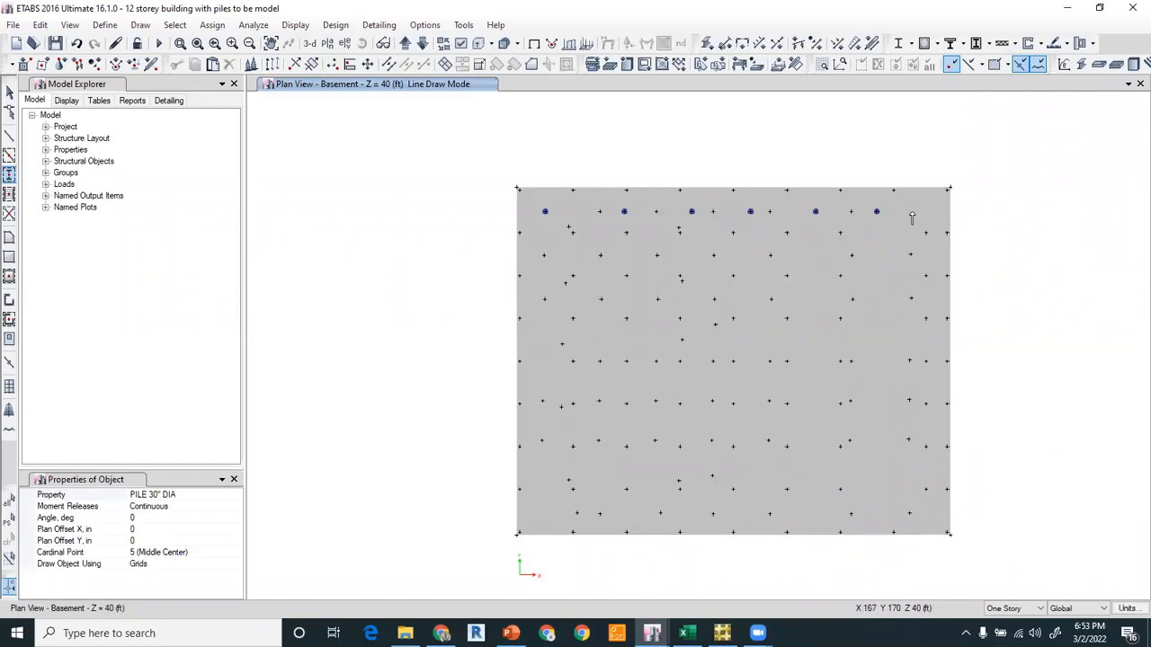
pyautogui.click(916, 212)
pyautogui.click(553, 320)
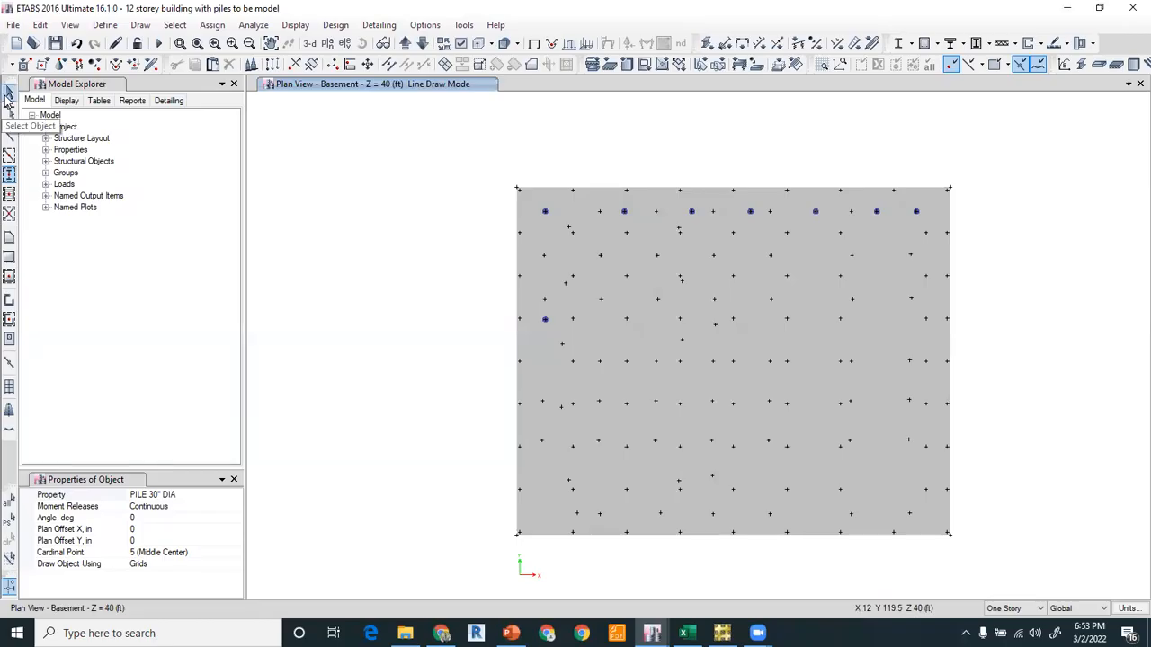
pyautogui.click(8, 93)
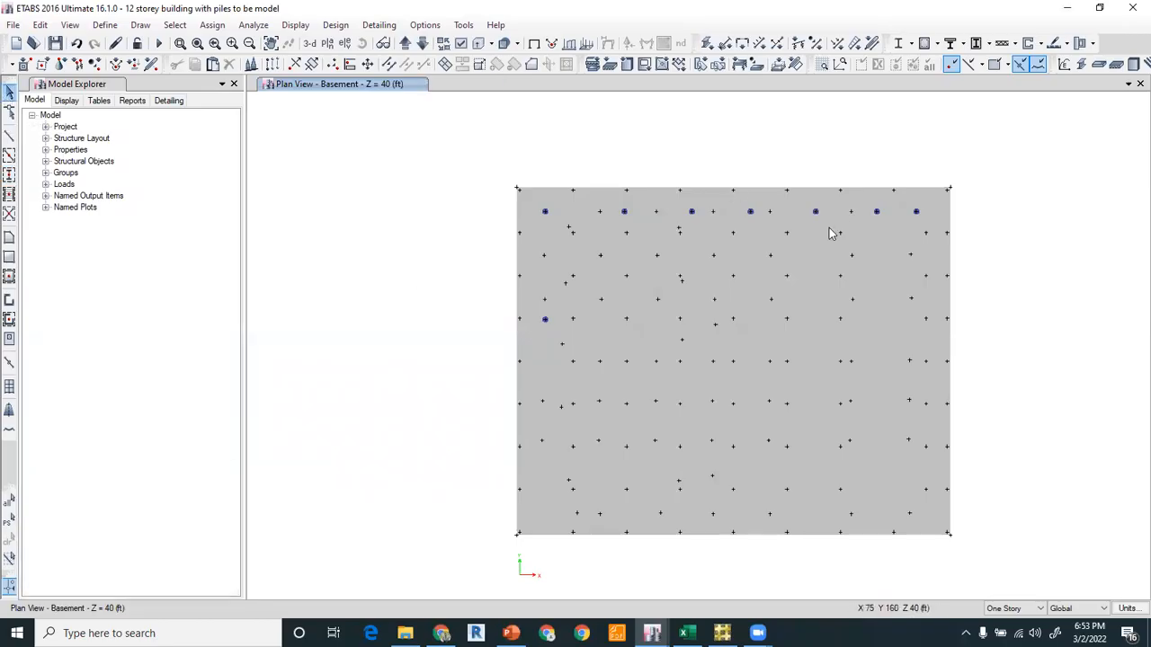
# Switch to the "12 storey building with piles" model, examine its pile layout in the undeformed Basement plan, and return to the model in progress
pyautogui.click(654, 633)
pyautogui.click(653, 633)
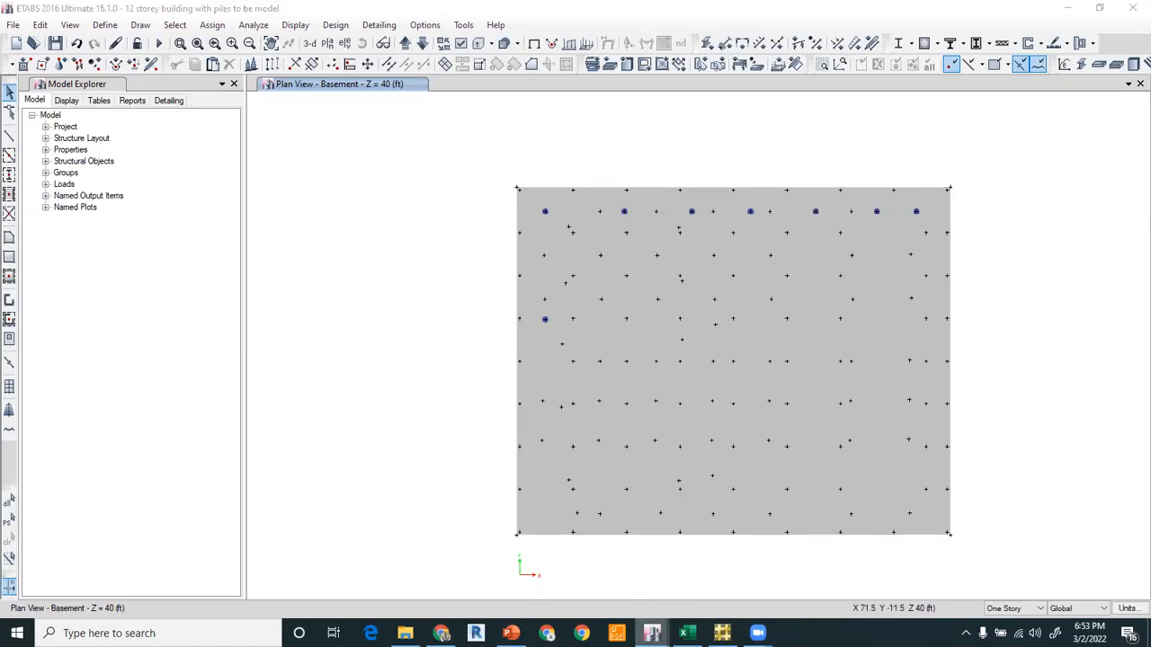
pyautogui.click(709, 571)
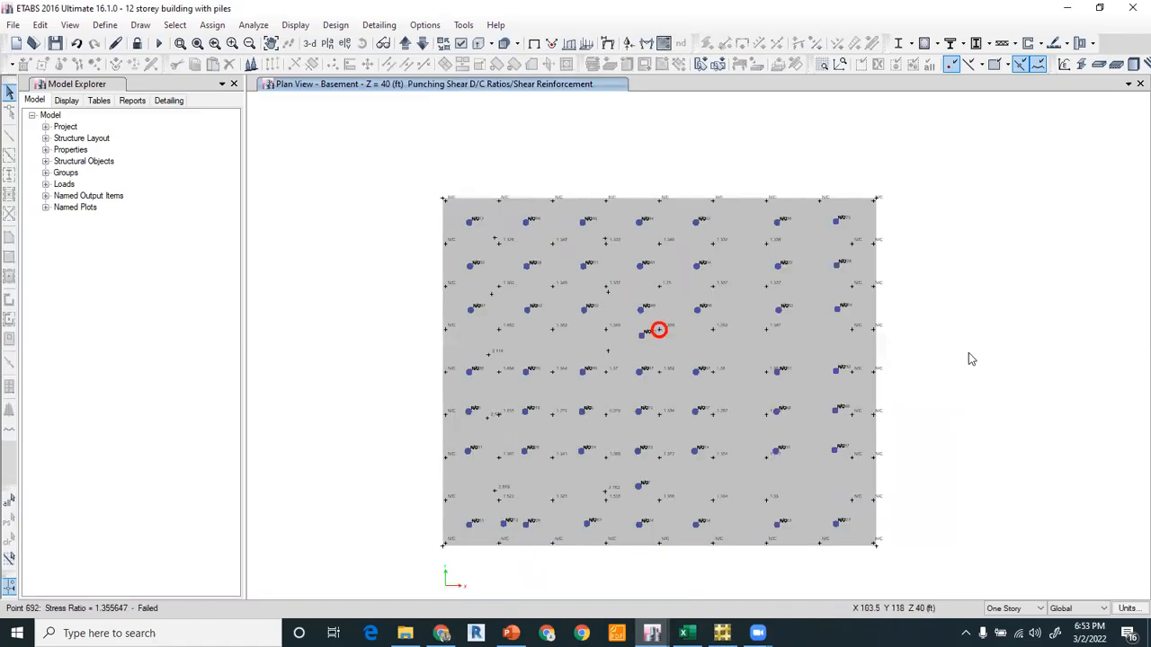
pyautogui.click(534, 43)
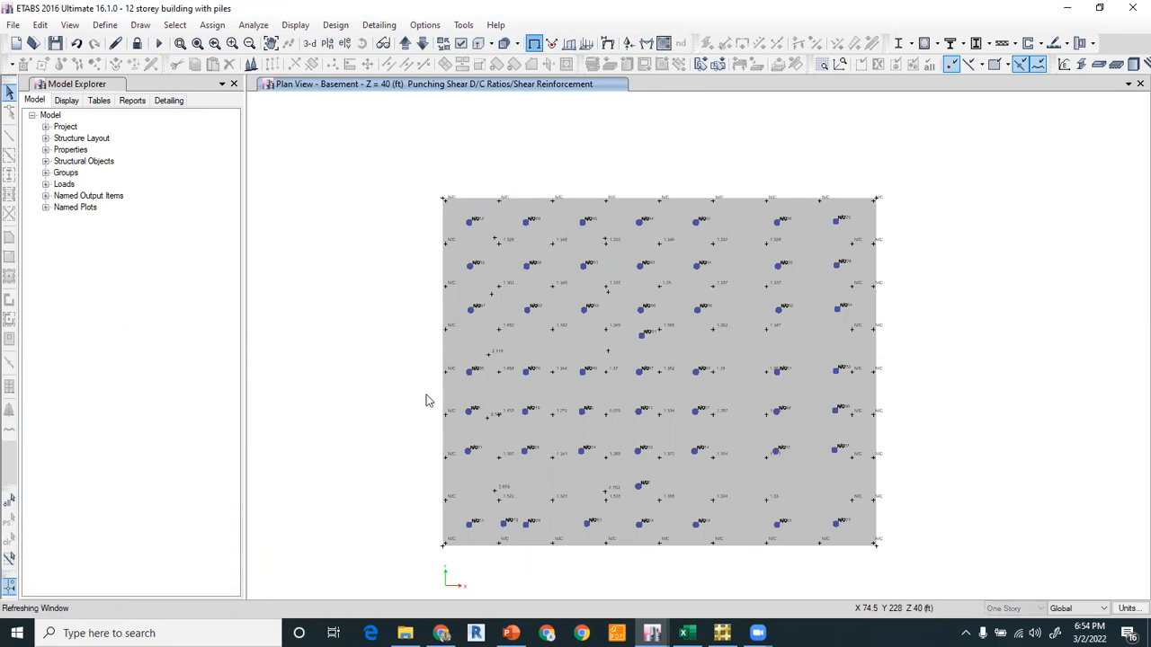
pyautogui.moveTo(426, 464); pyautogui.dragTo(434, 402, button='middle')
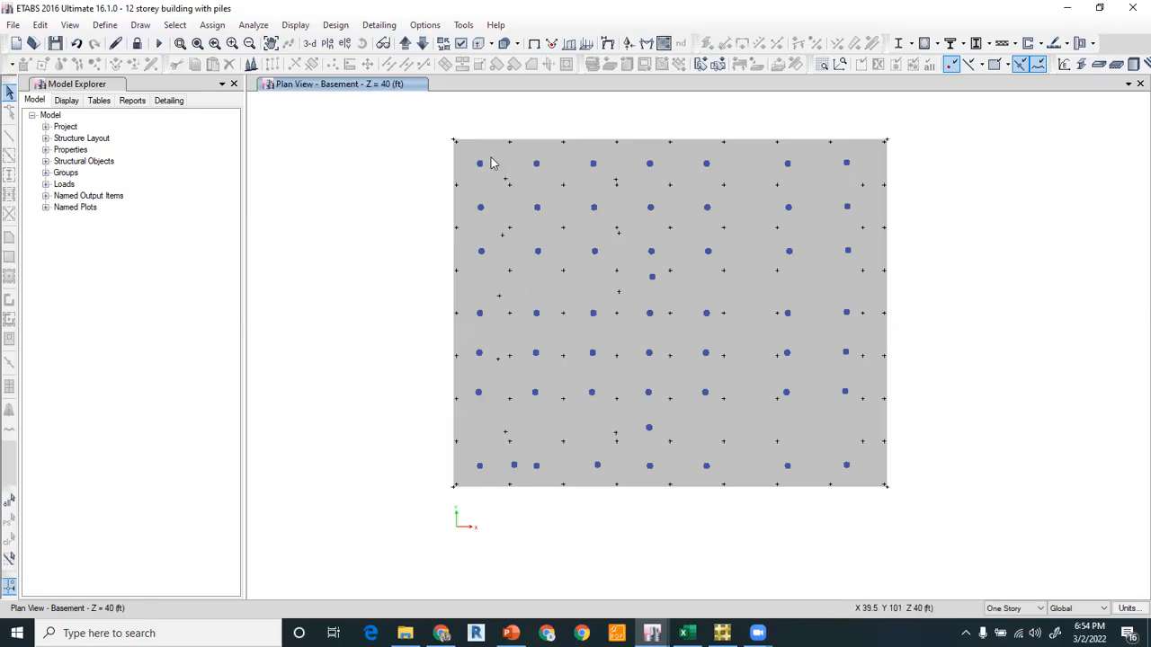
pyautogui.moveTo(652, 633)
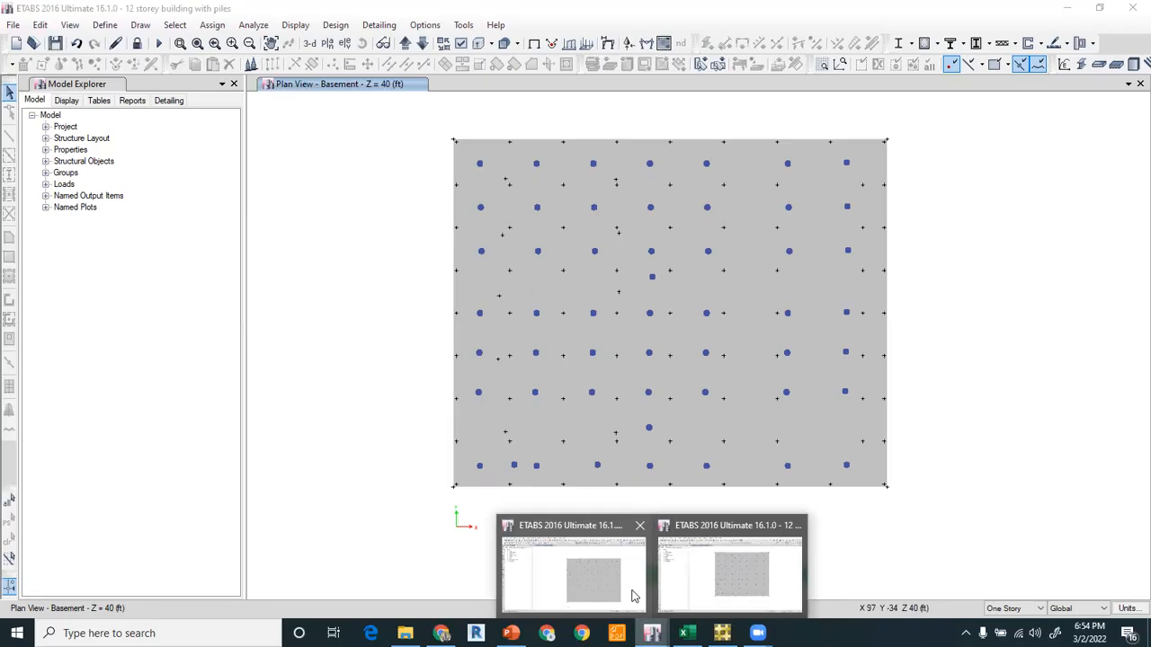
pyautogui.click(575, 573)
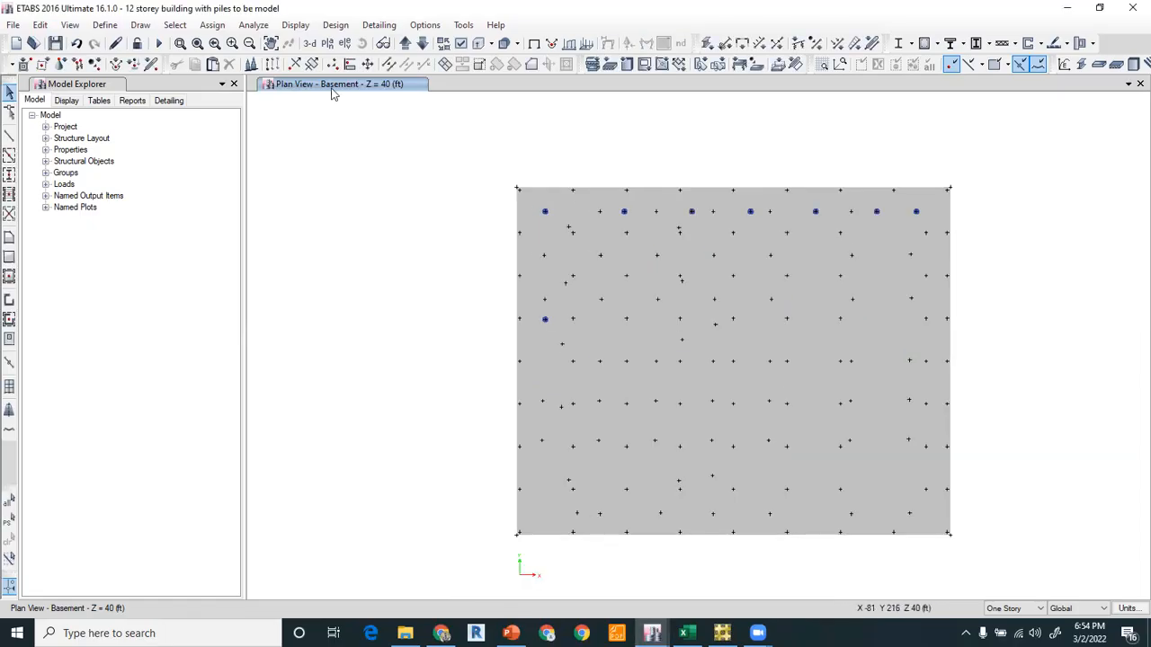
# Show the model in 3-D and limit the view to the stories from Basement down to pile tip
pyautogui.click(310, 44)
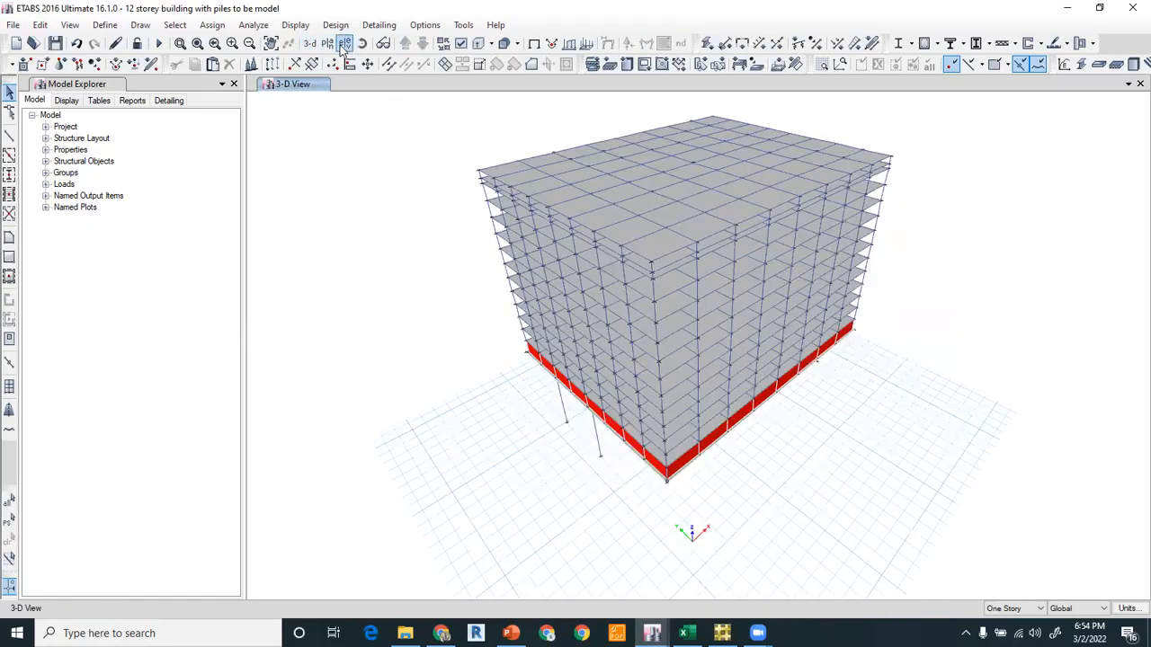
pyautogui.click(69, 24)
pyautogui.click(131, 103)
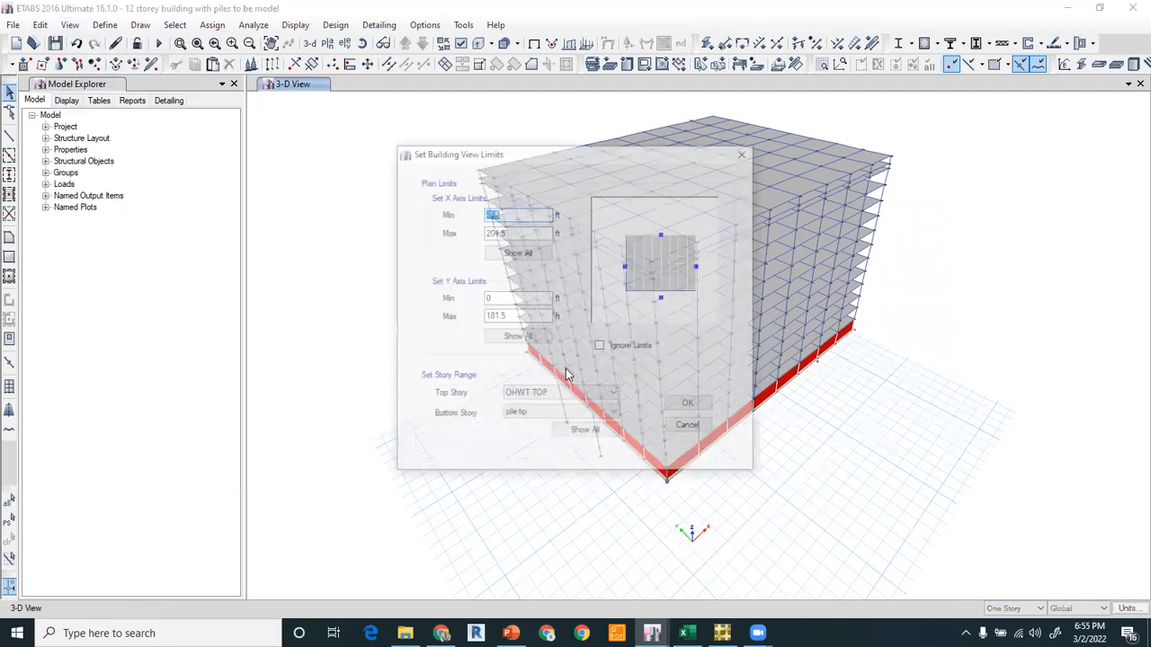
pyautogui.click(560, 395)
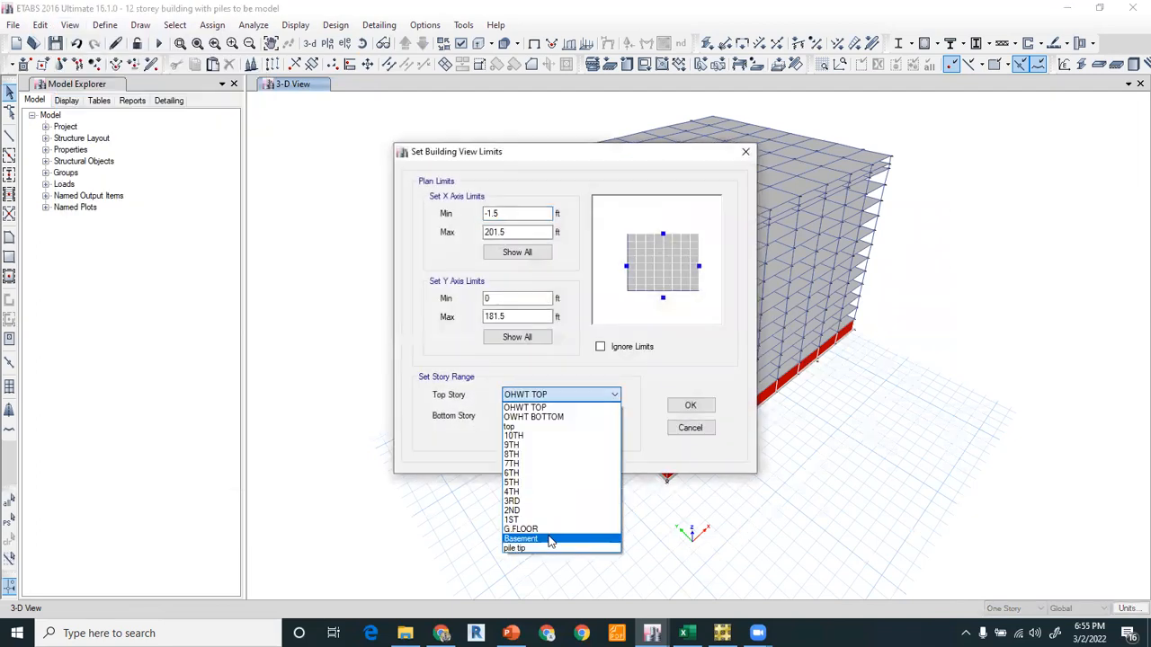
pyautogui.click(546, 539)
pyautogui.click(678, 408)
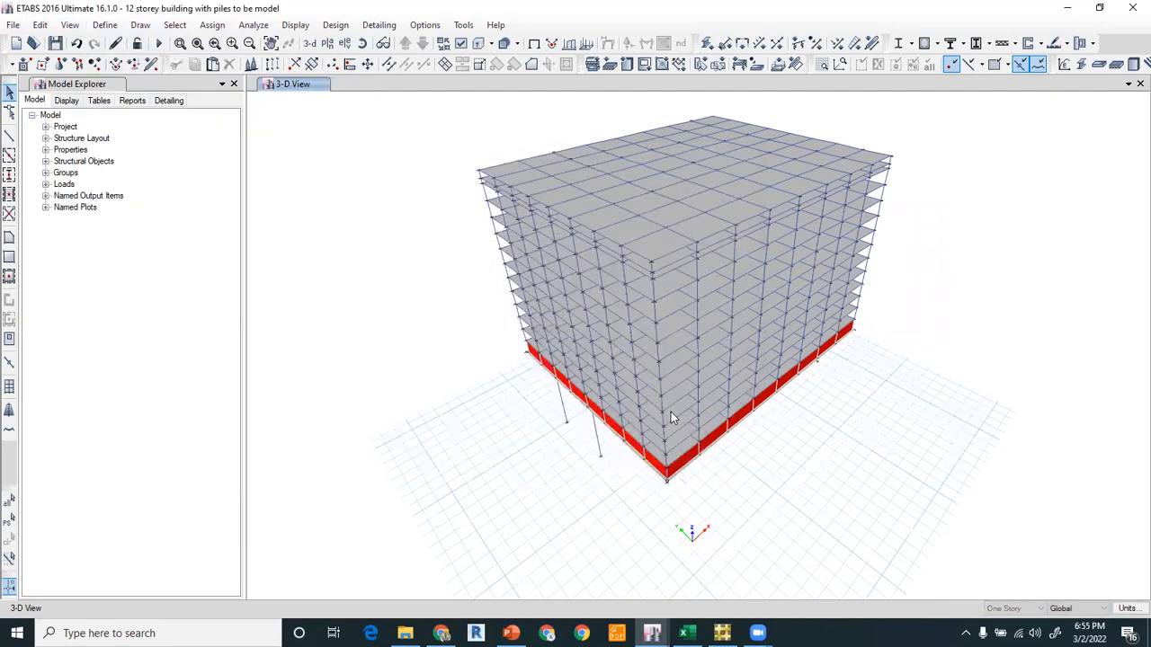
pyautogui.click(382, 43)
pyautogui.moveTo(472, 372); pyautogui.dragTo(483, 268)
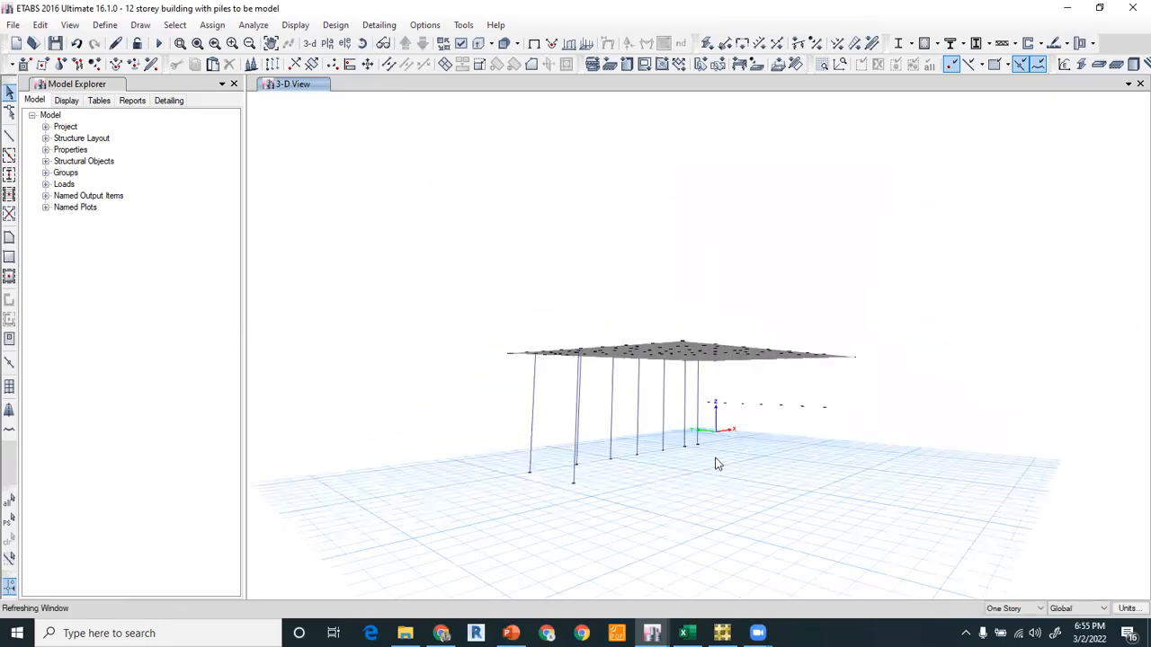
# Select all eight piles below the raft and divide them into 20 frame objects each
pyautogui.moveTo(693, 395); pyautogui.dragTo(505, 443)
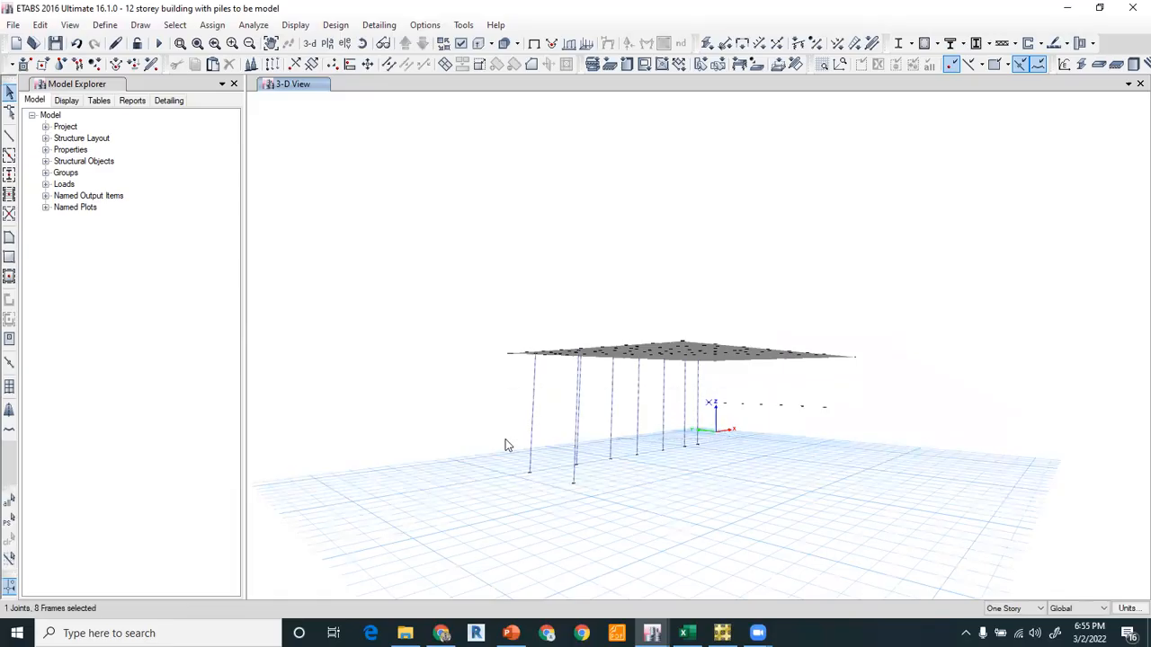
pyautogui.click(40, 25)
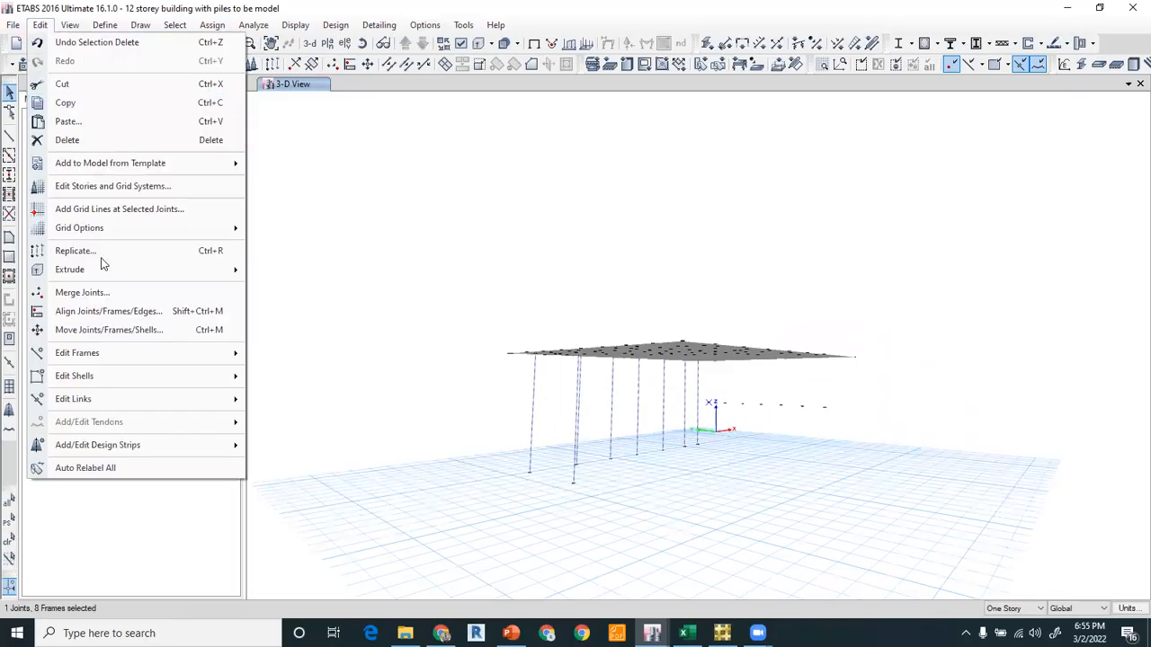
pyautogui.moveTo(181, 358)
pyautogui.click(303, 354)
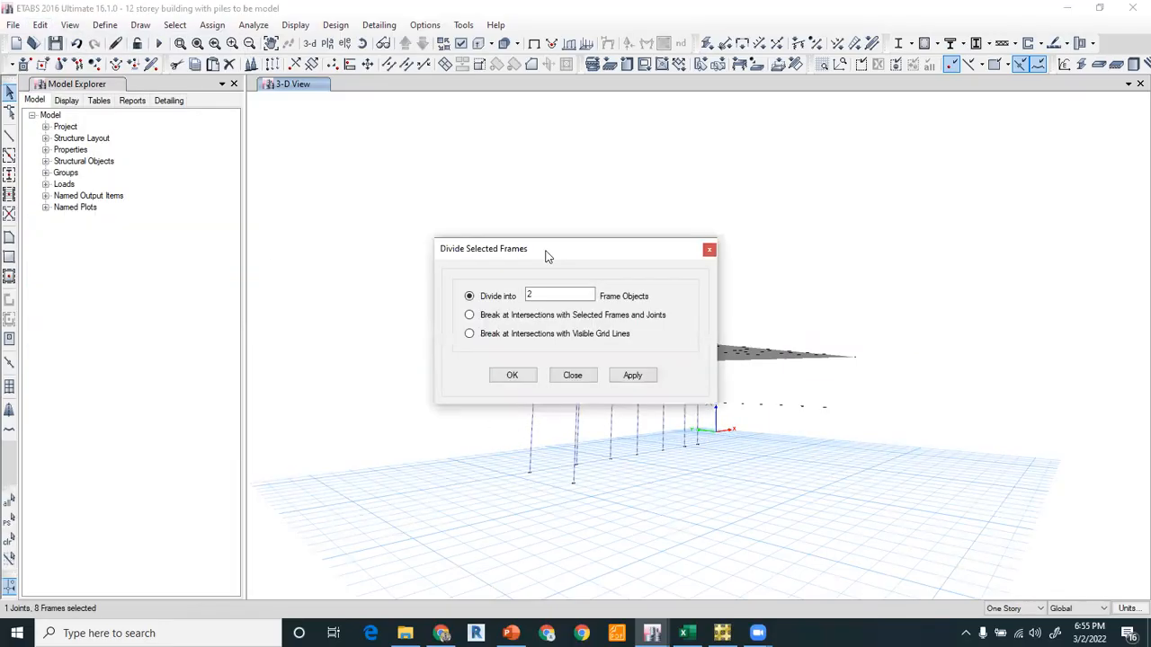
pyautogui.moveTo(546, 257); pyautogui.dragTo(327, 173)
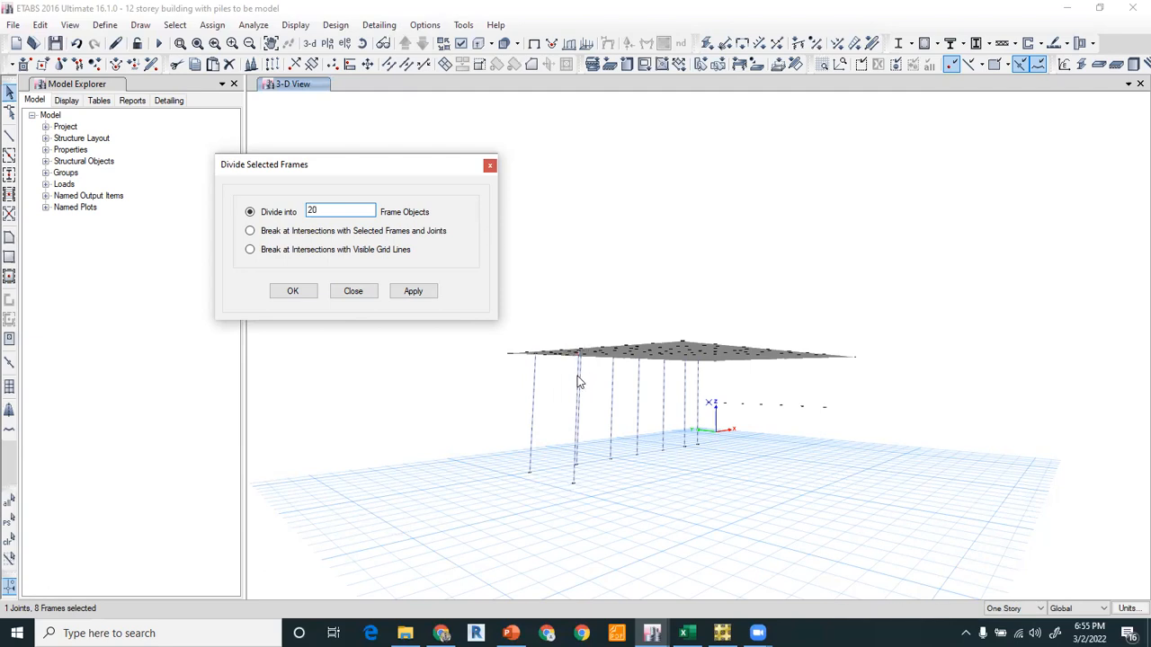
pyautogui.click(411, 292)
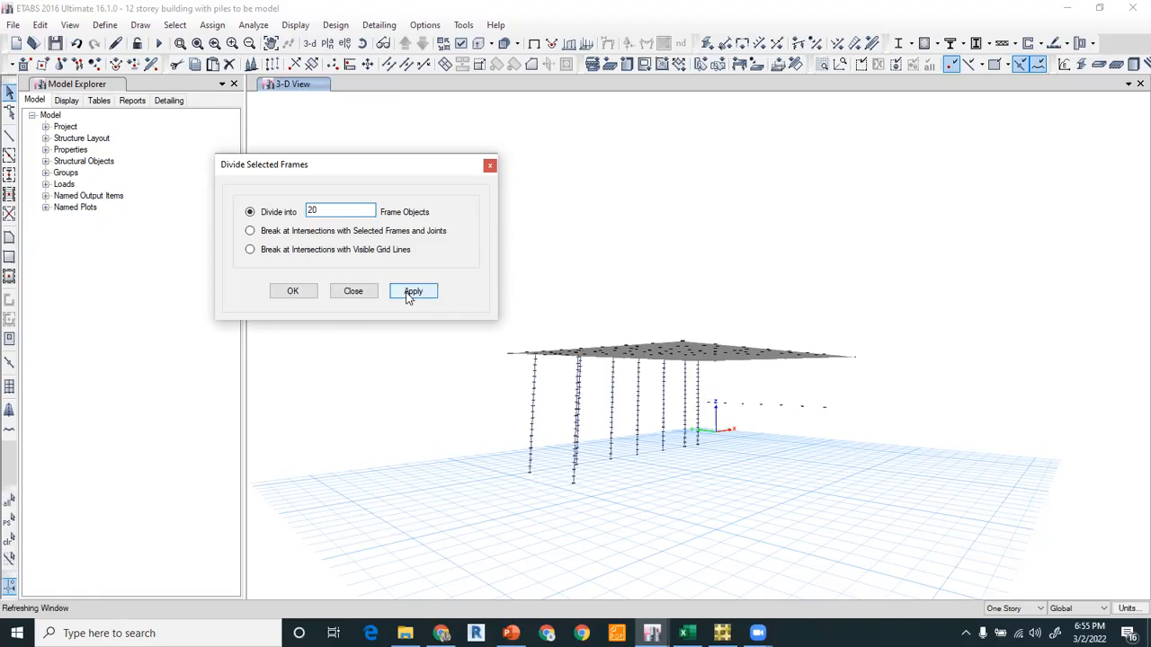
pyautogui.click(293, 291)
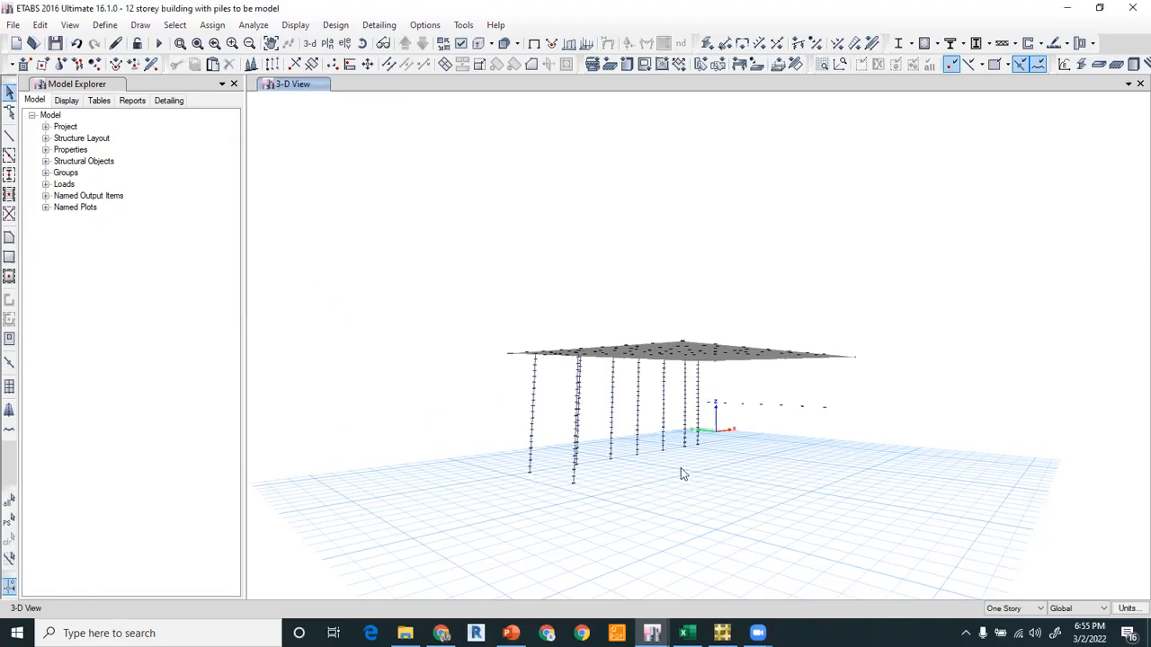
pyautogui.scroll(5, 536, 411)
pyautogui.moveTo(564, 458); pyautogui.dragTo(586, 327, button='middle')
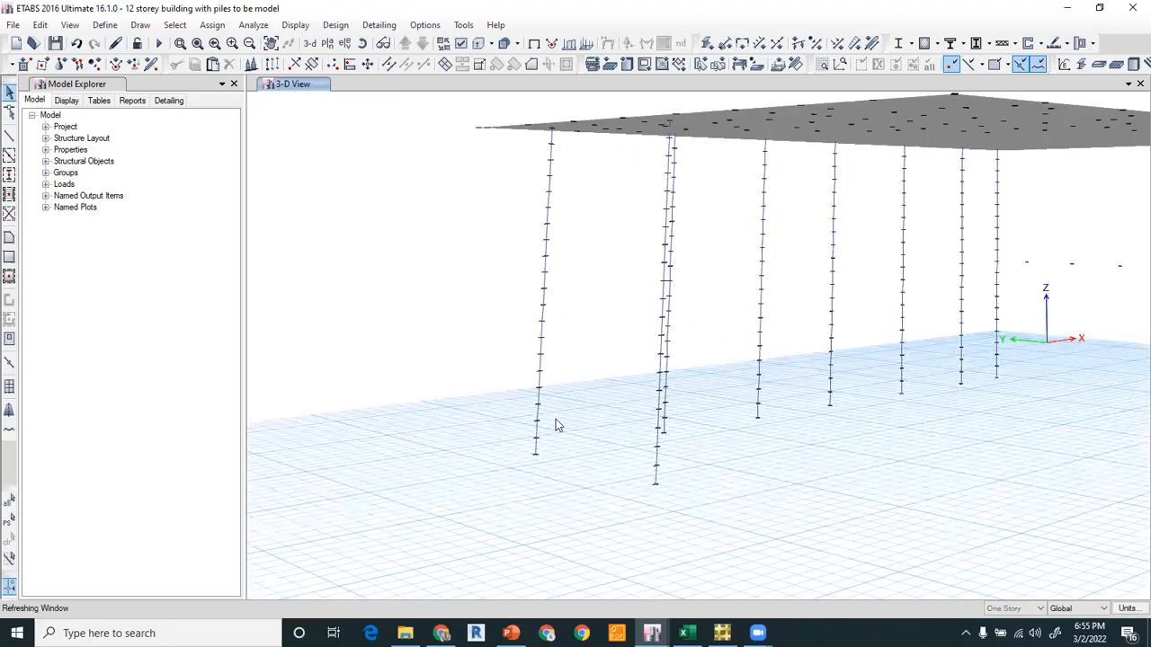
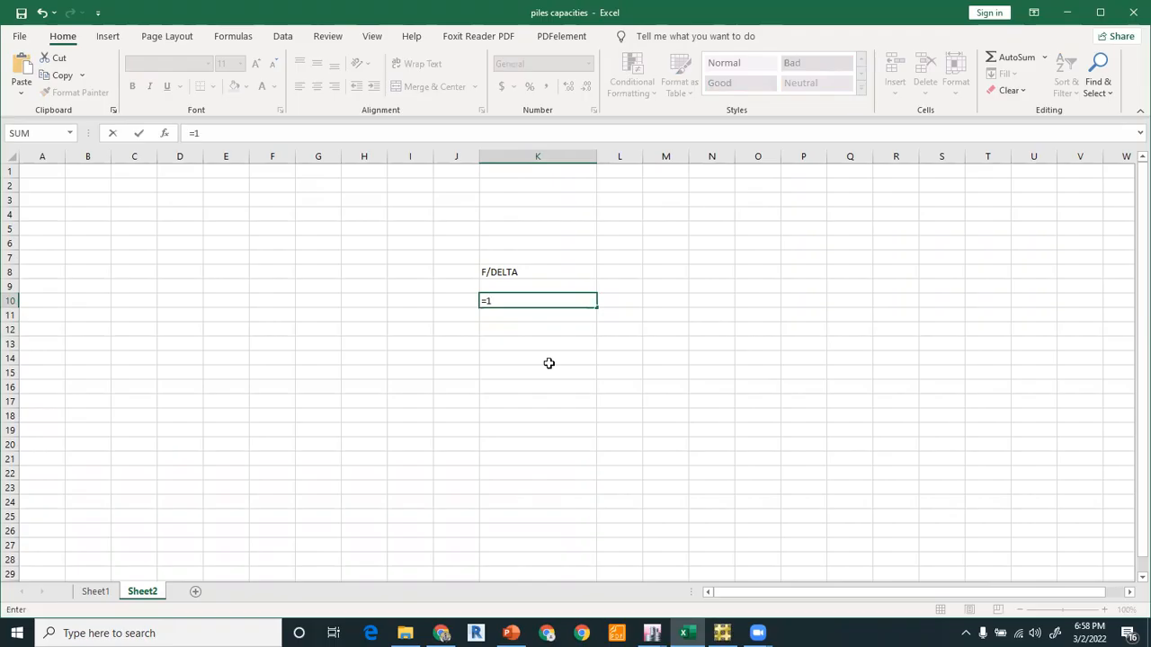
# Complete the formula under F/DELTA in cell K10 of the pile capacities workbook as =790/(10/25.4)
pyautogui.write('790/(')
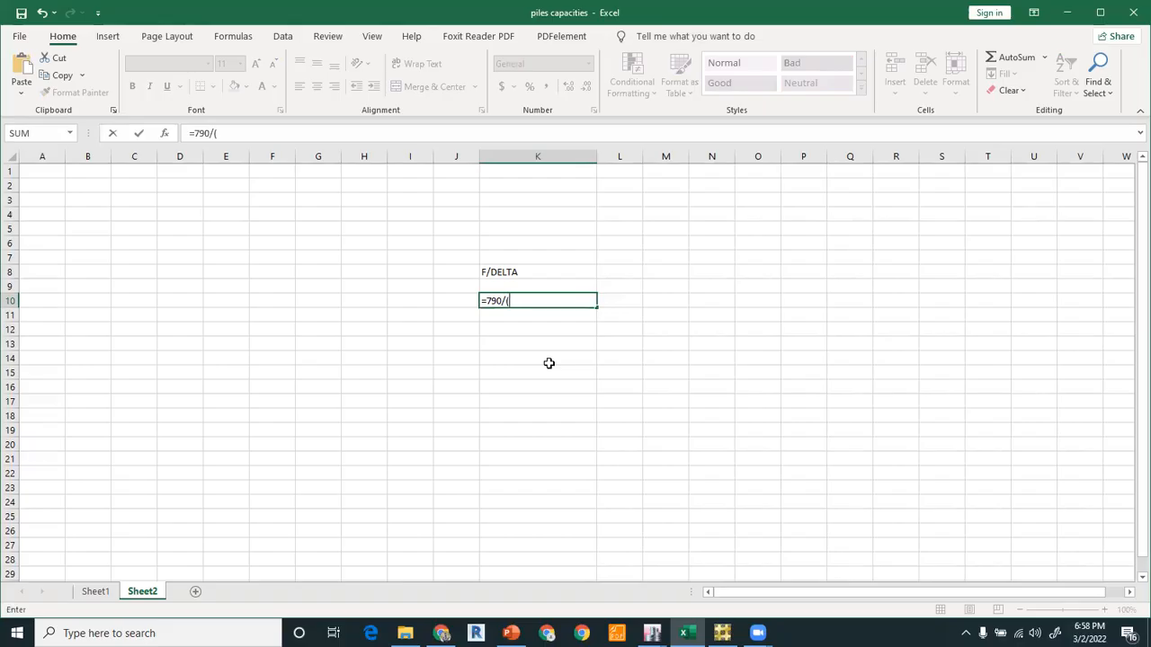
pyautogui.write('10/25.4')
pyautogui.press('Return')
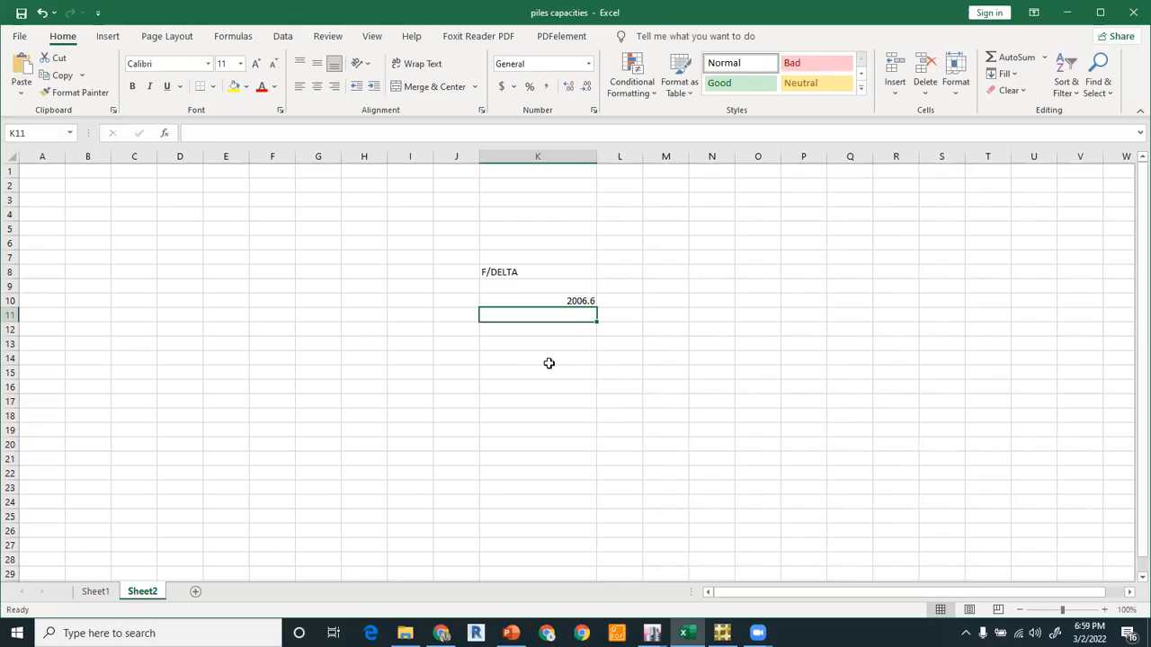
# Enter the unit K/in beside the calculated stiffness in cell L10 and widen column L
pyautogui.press('Up')
pyautogui.press('Right')
pyautogui.write('K')
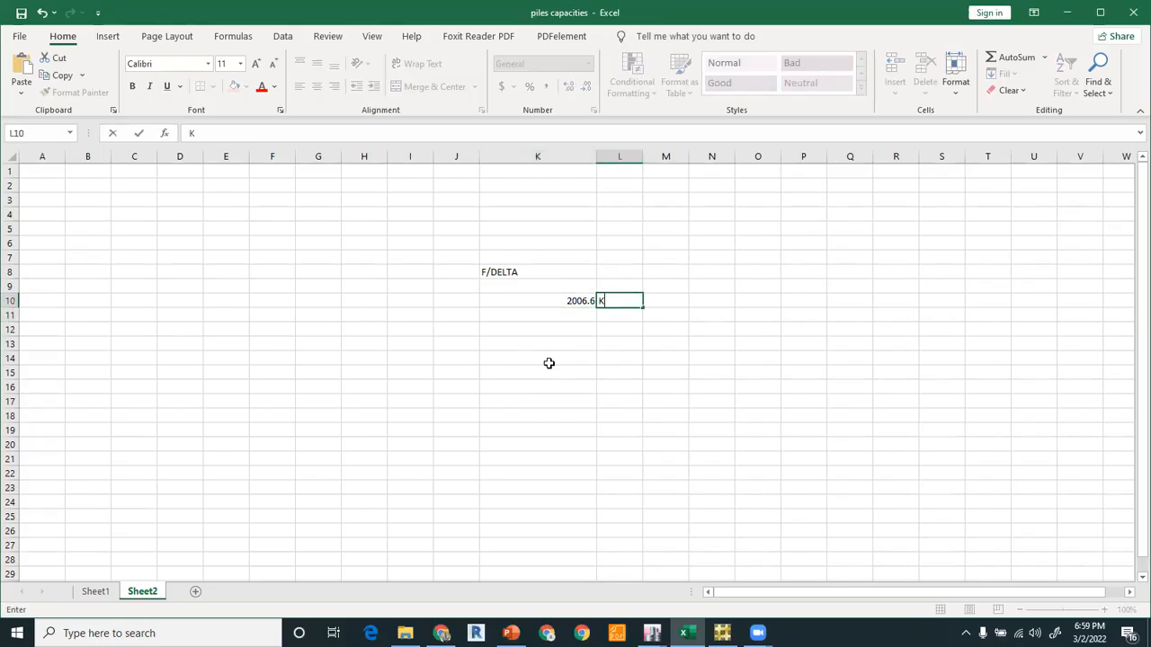
pyautogui.write('/IN')
pyautogui.press('BackSpace')
pyautogui.press('BackSpace')
pyautogui.write('in')
pyautogui.press('Return')
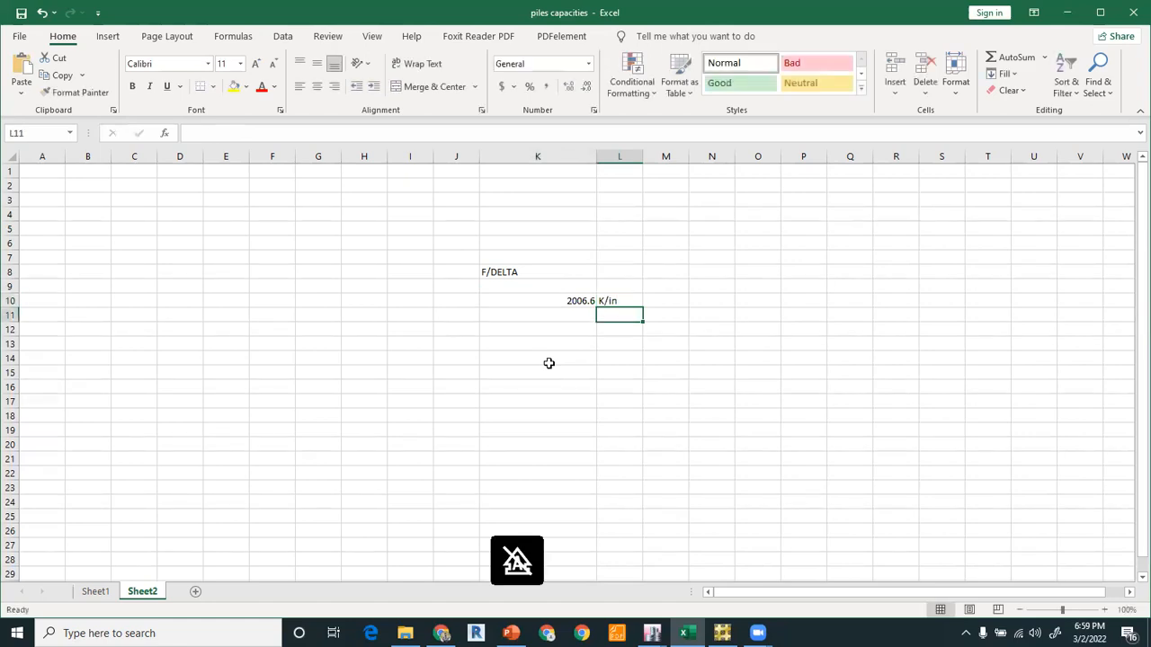
pyautogui.moveTo(643, 156); pyautogui.dragTo(703, 156)
pyautogui.click(617, 371)
pyautogui.click(587, 357)
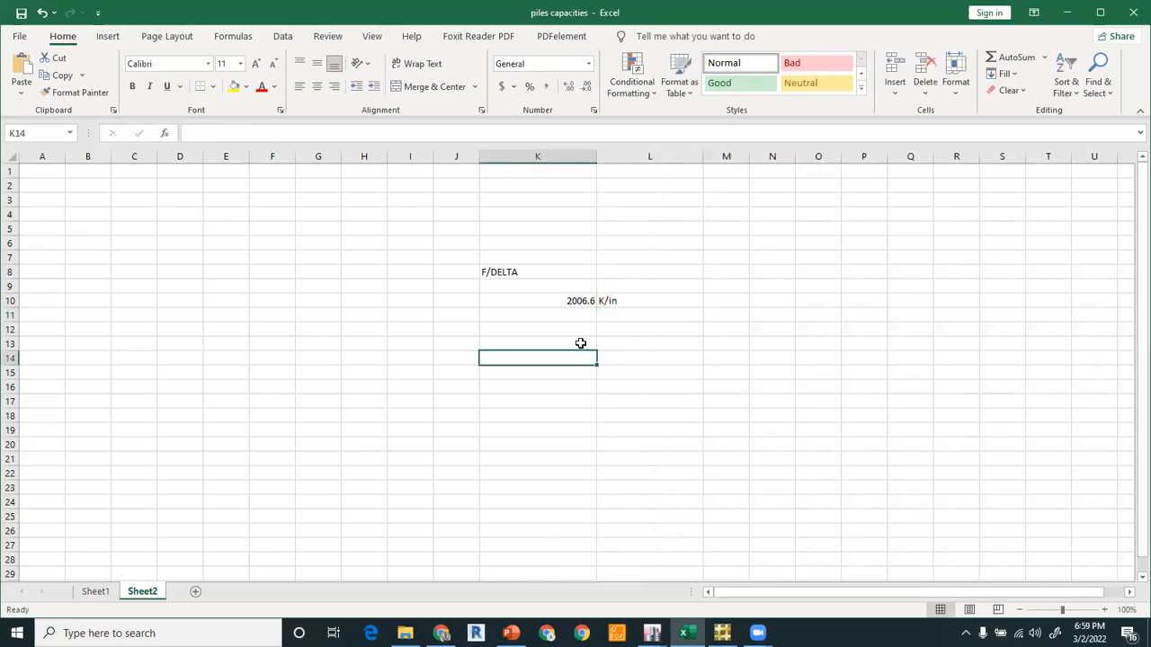
pyautogui.click(571, 328)
pyautogui.moveTo(452, 260); pyautogui.dragTo(698, 319)
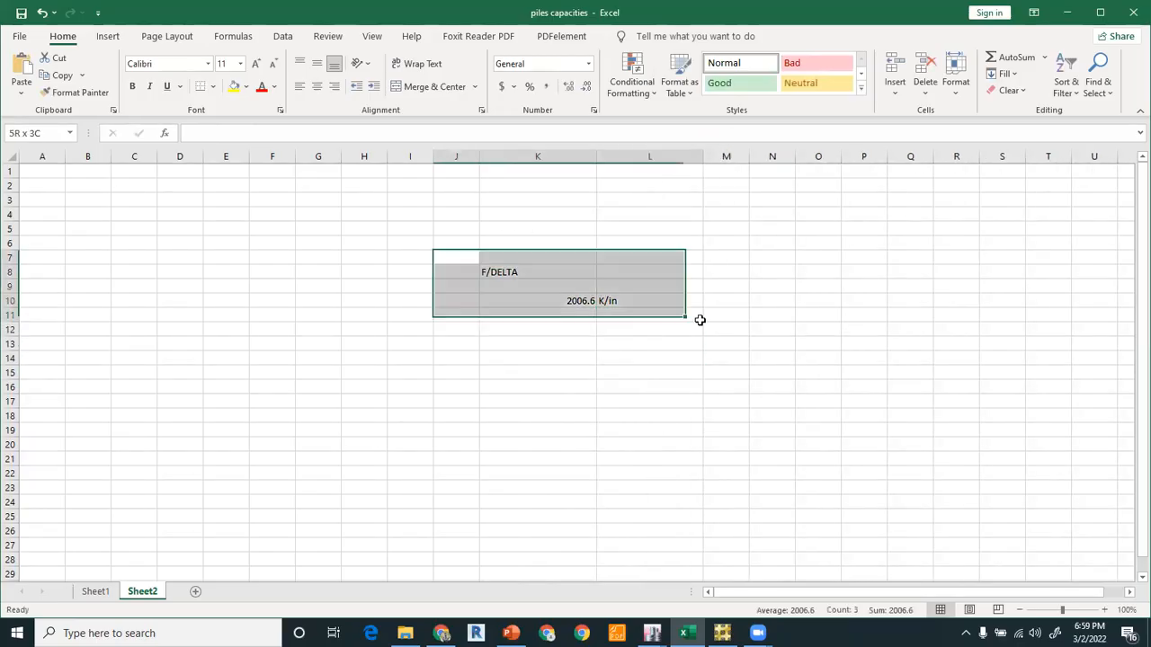
pyautogui.click(629, 373)
# Check the stiffness notation on the PowerPoint slide, label the stiffness row Kv in cell J10, and widen column J
pyautogui.click(510, 633)
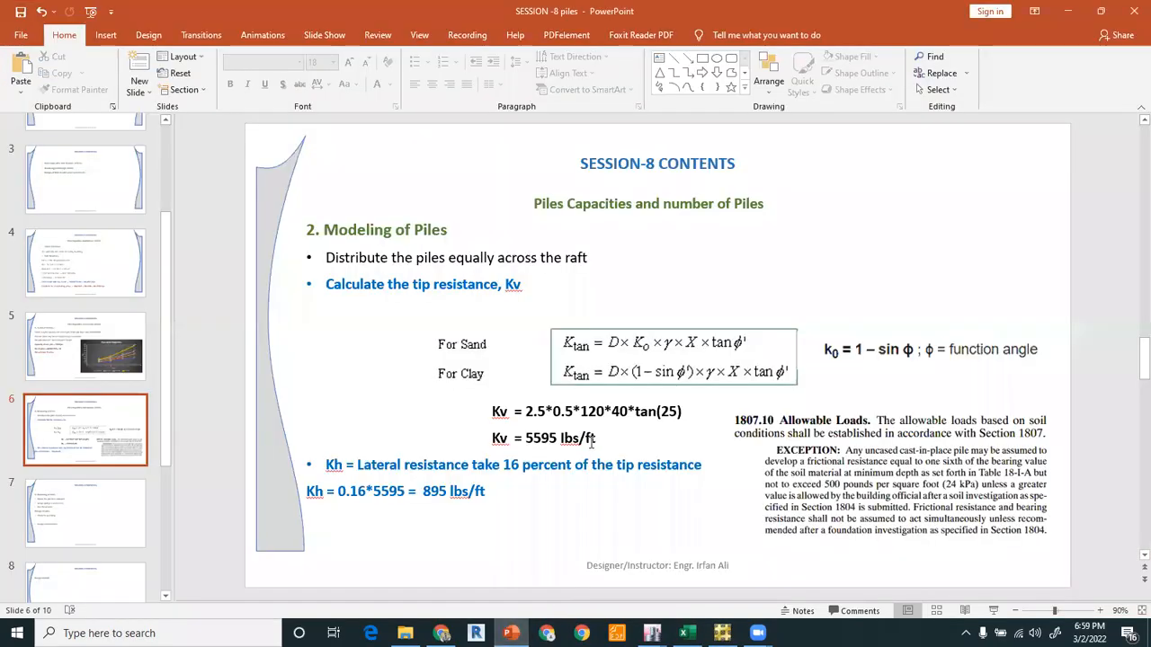
pyautogui.click(686, 633)
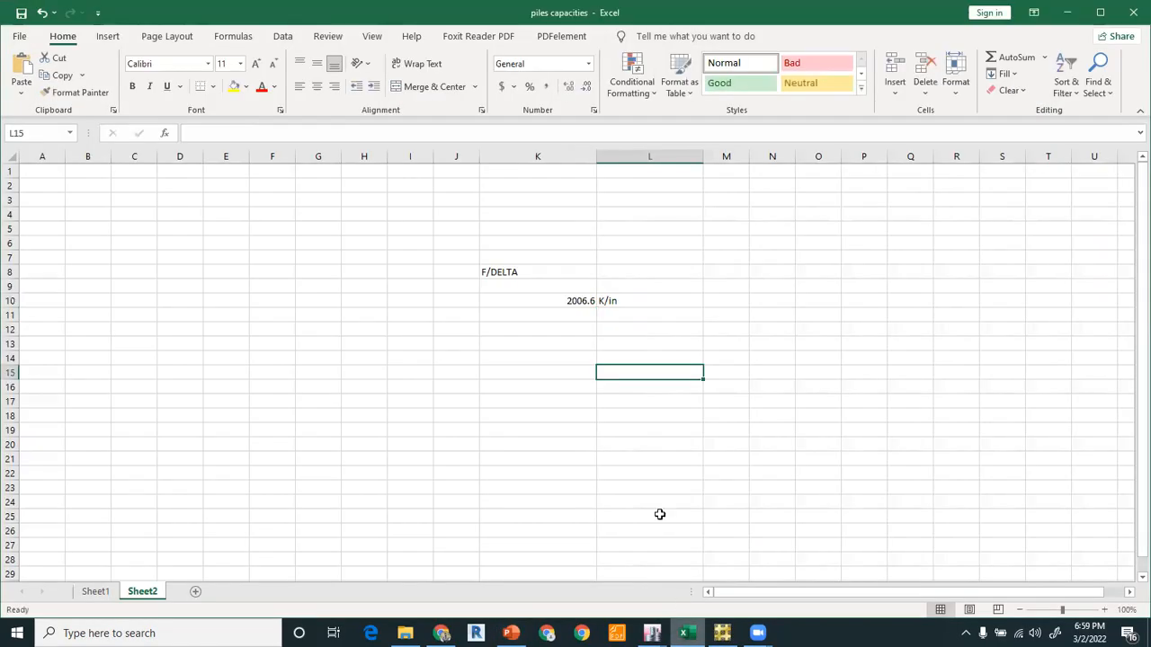
pyautogui.click(468, 302)
pyautogui.write('kv')
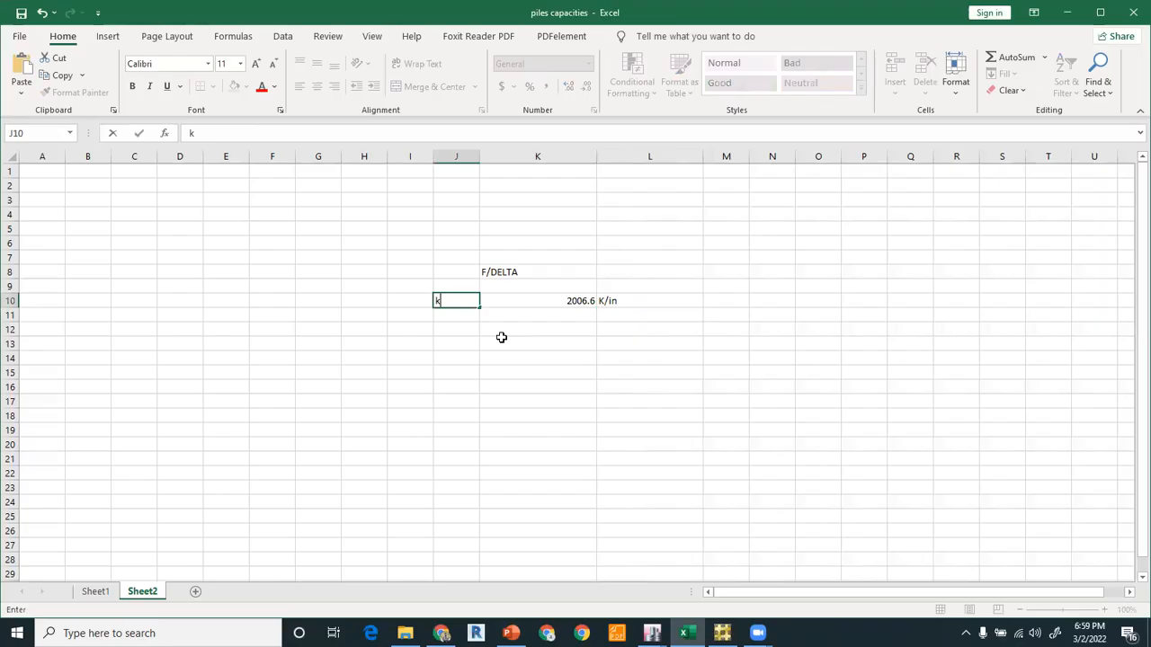
pyautogui.press('BackSpace')
pyautogui.press('BackSpace')
pyautogui.write('Kv')
pyautogui.press('Return')
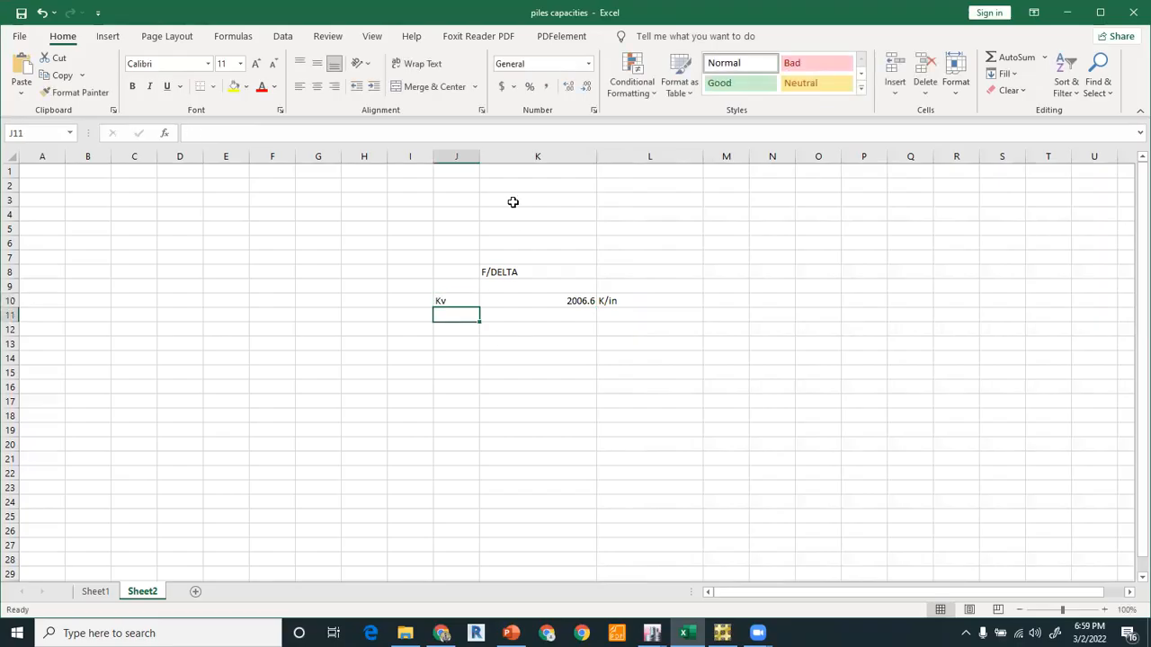
pyautogui.moveTo(480, 157); pyautogui.dragTo(528, 158)
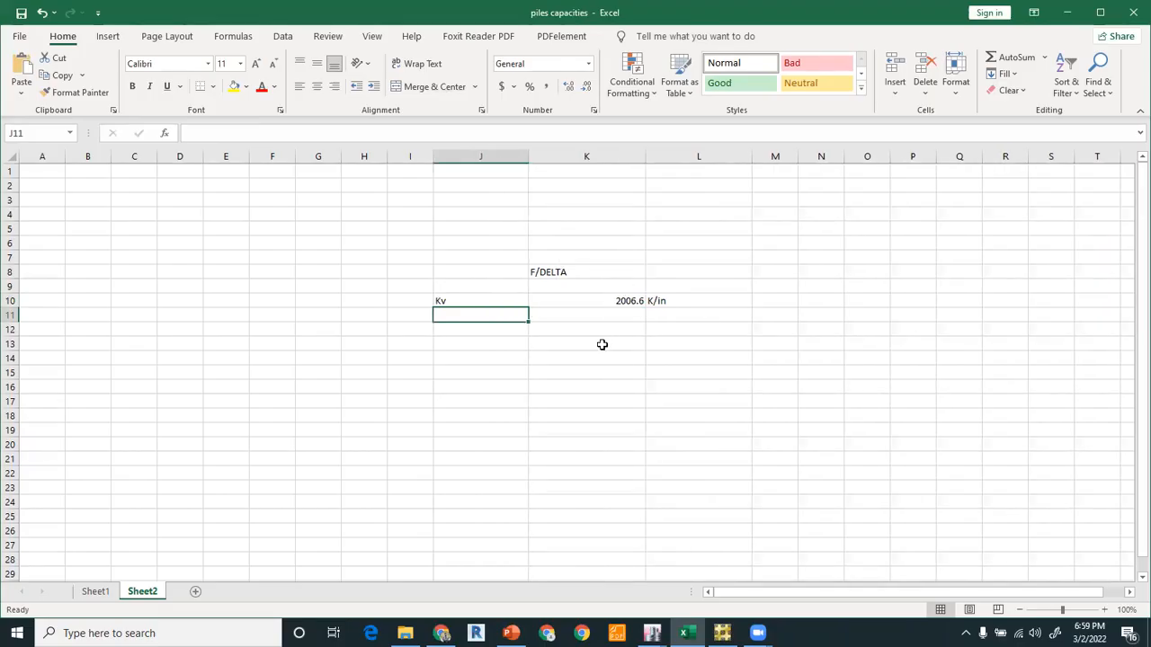
pyautogui.click(602, 344)
pyautogui.click(485, 302)
pyautogui.moveTo(543, 301); pyautogui.dragTo(587, 302)
pyautogui.click(581, 356)
# Label the row below Kv as Kh in cell J11
pyautogui.click(494, 316)
pyautogui.write('k')
pyautogui.write('Kh')
pyautogui.write(' =')
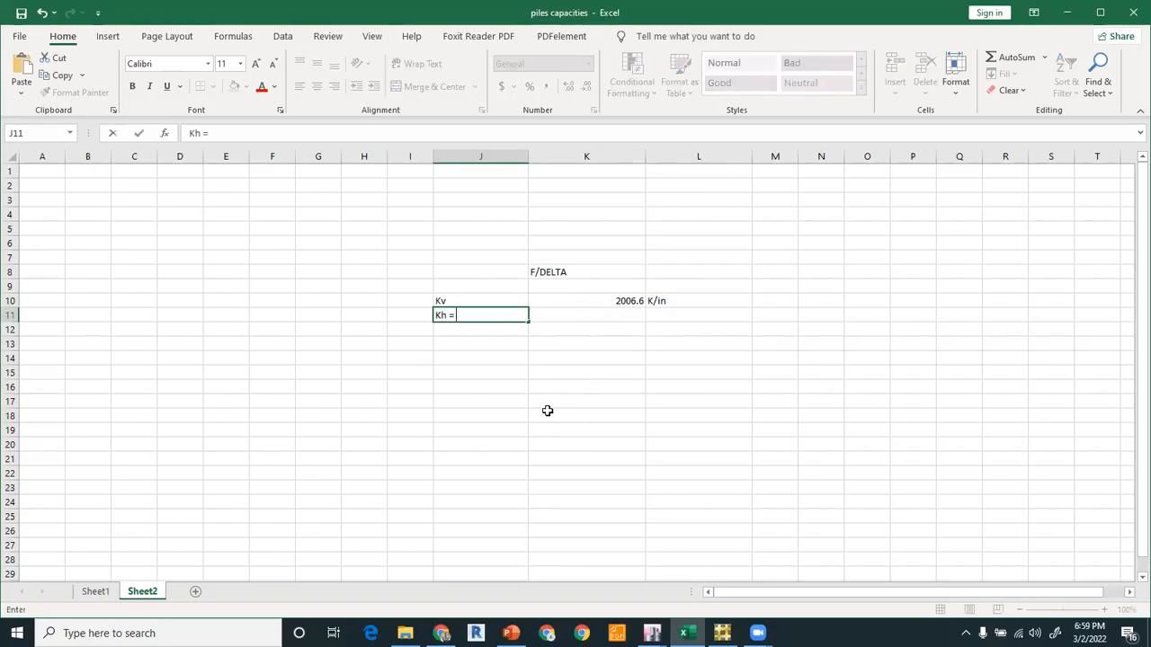
pyautogui.press('BackSpace')
pyautogui.press('BackSpace')
pyautogui.press('Return')
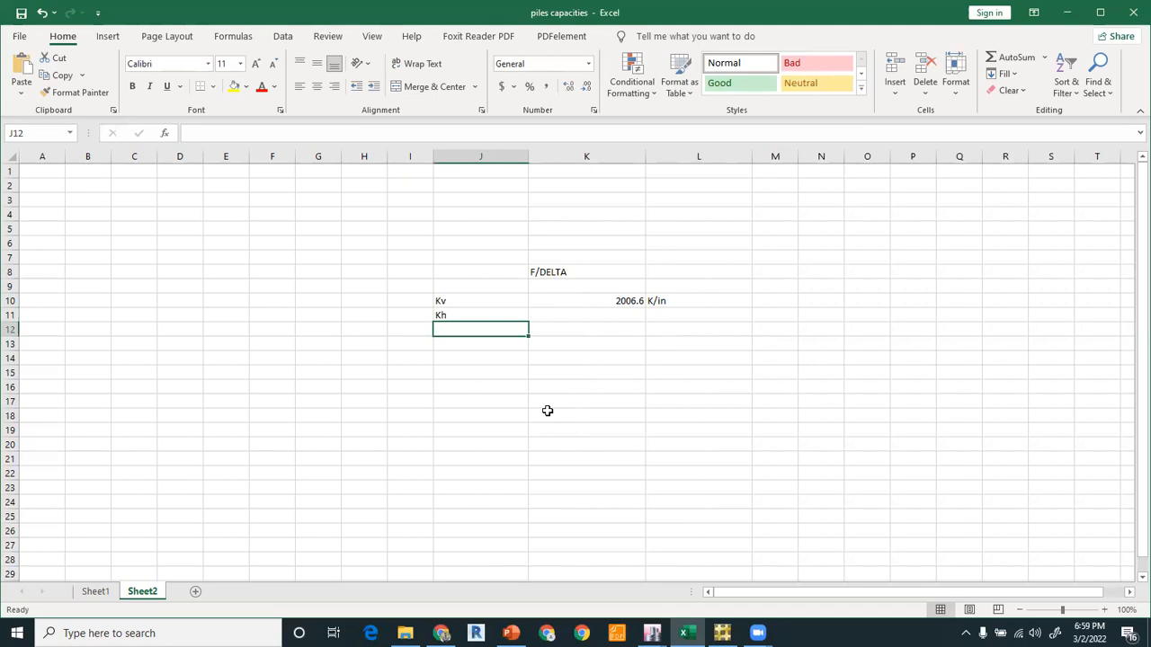
# Calculate Kh in cell K11 as ten times the Kv value with =K10*10
pyautogui.click(608, 313)
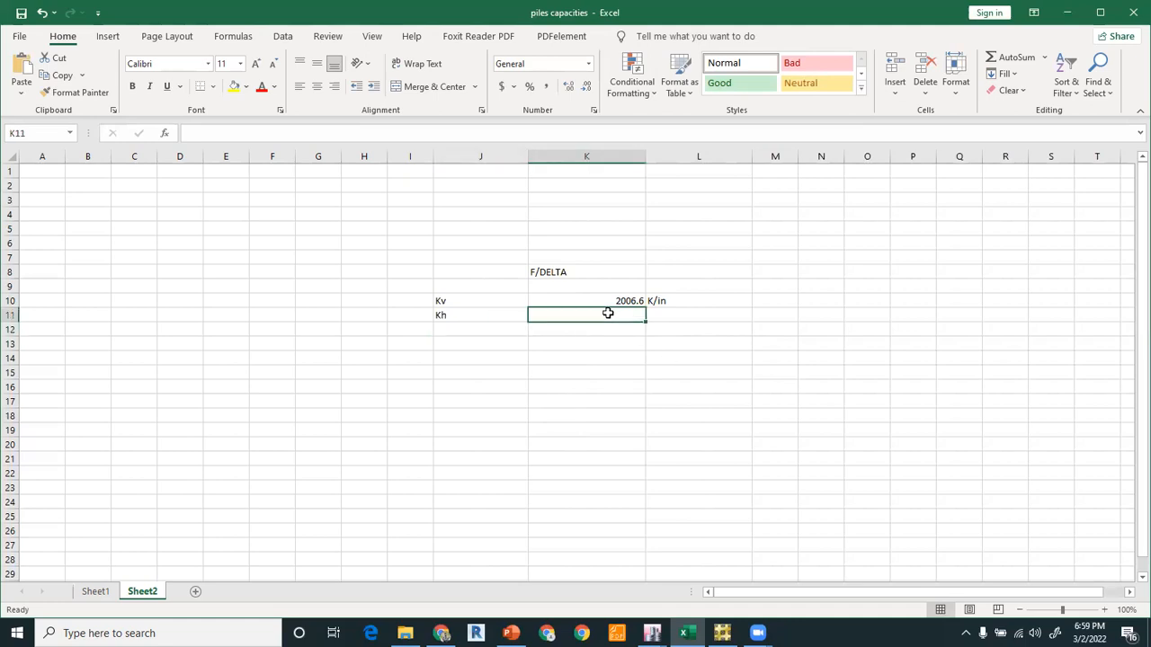
pyautogui.write('=')
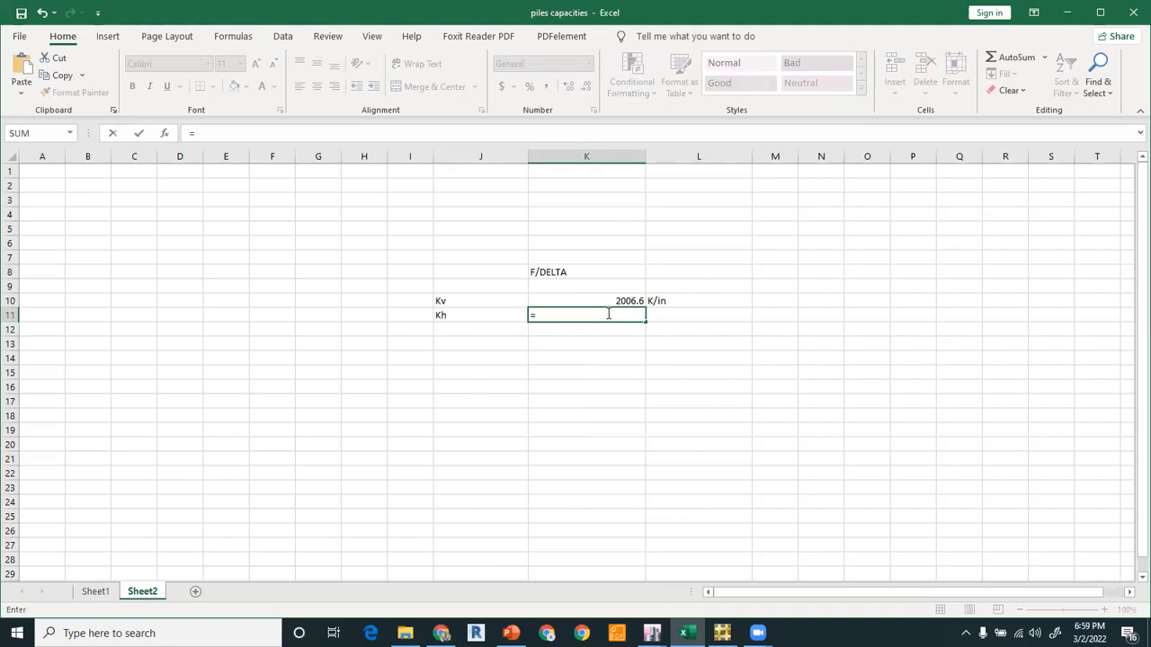
pyautogui.press('Up')
pyautogui.write('*10')
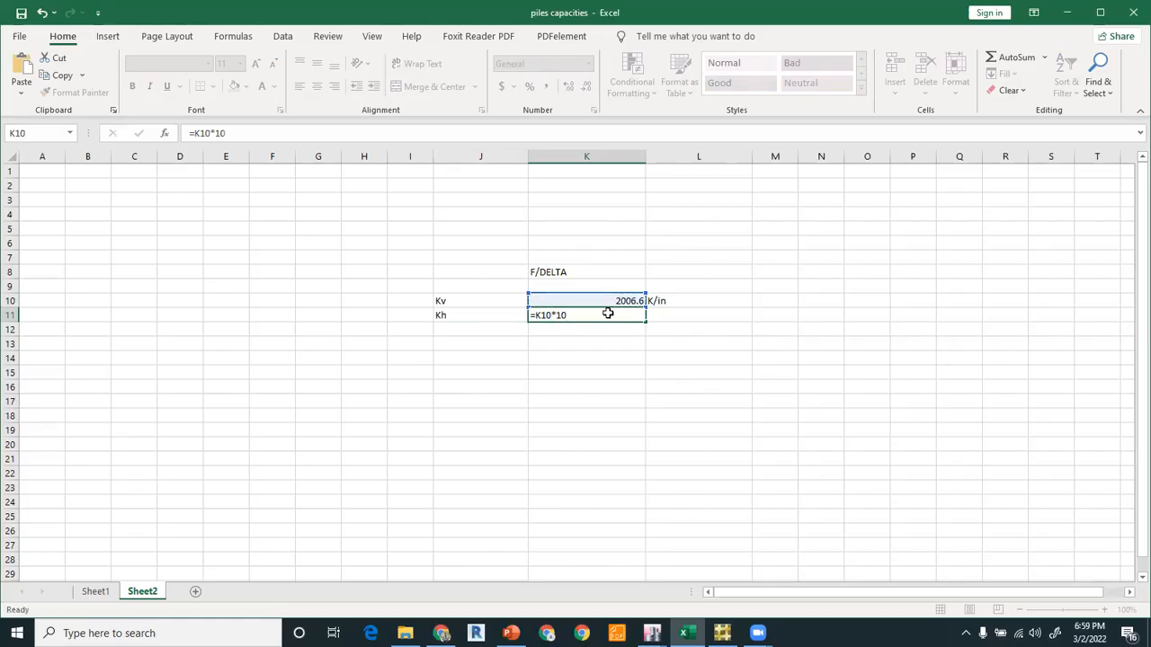
pyautogui.press('Return')
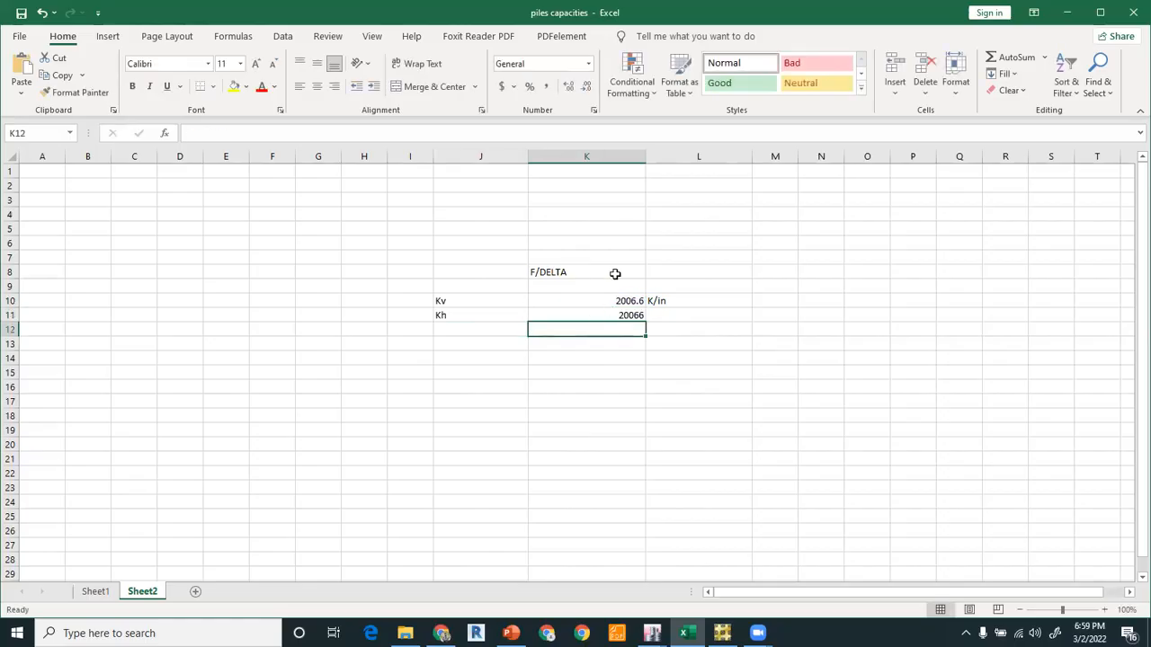
# Enter the unit k/in for the Kh value in cell L11
pyautogui.moveTo(409, 258); pyautogui.dragTo(654, 365)
pyautogui.click(584, 385)
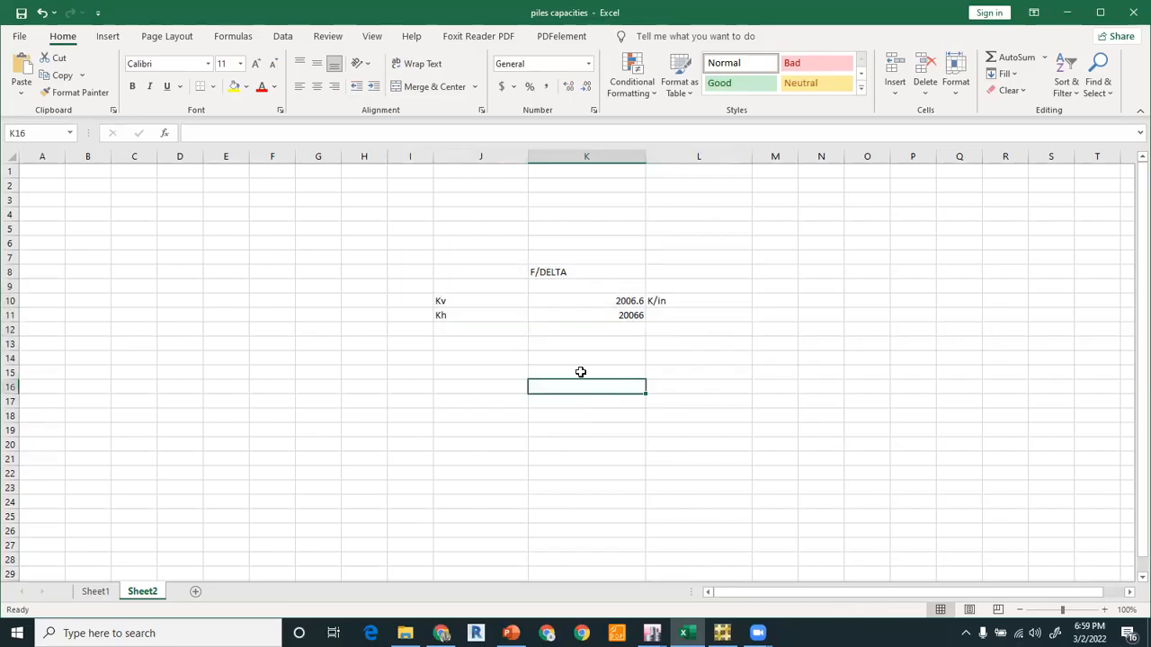
pyautogui.moveTo(428, 263); pyautogui.dragTo(624, 362)
pyautogui.click(608, 373)
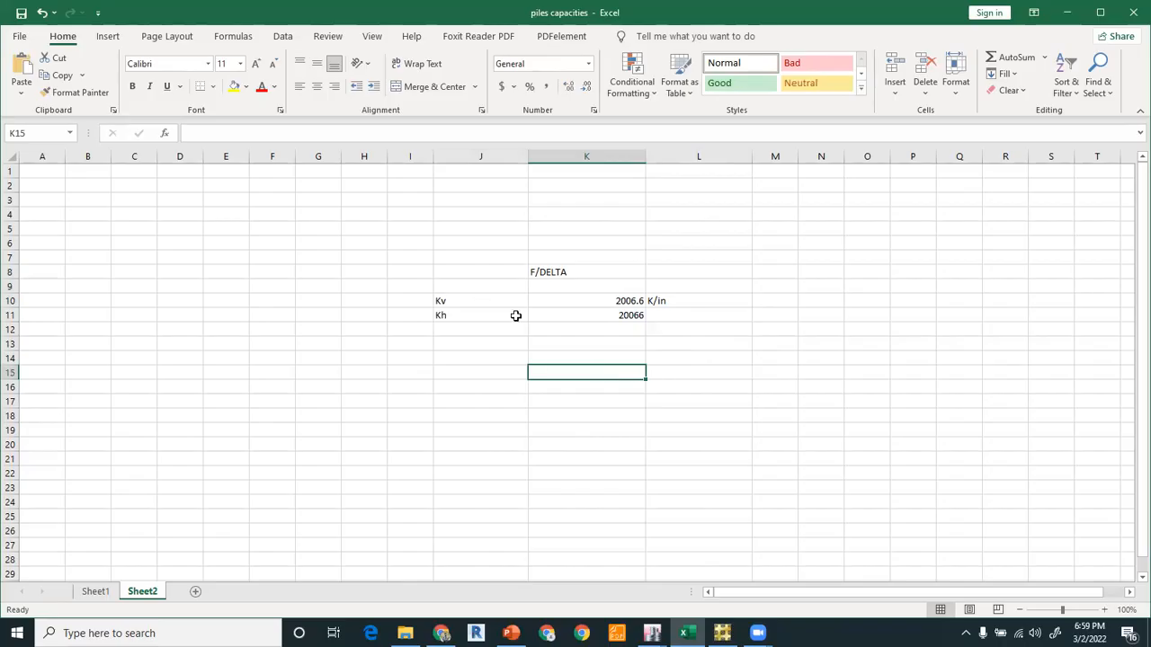
pyautogui.moveTo(470, 301); pyautogui.dragTo(649, 305)
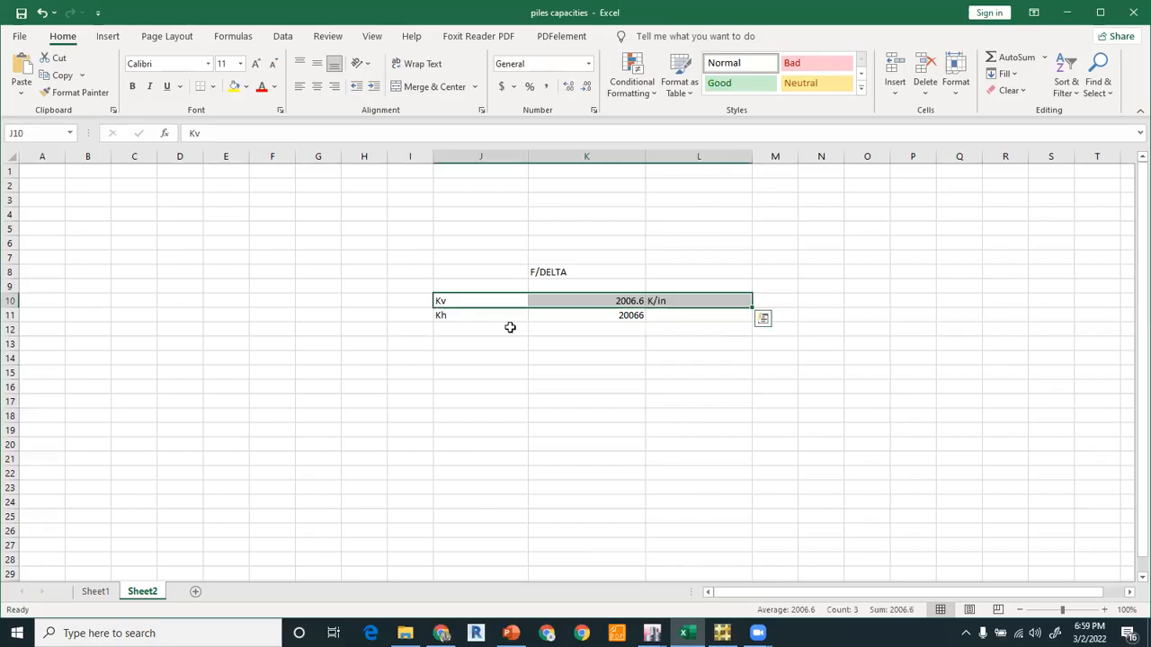
pyautogui.click(509, 327)
pyautogui.click(672, 316)
pyautogui.write('k/in')
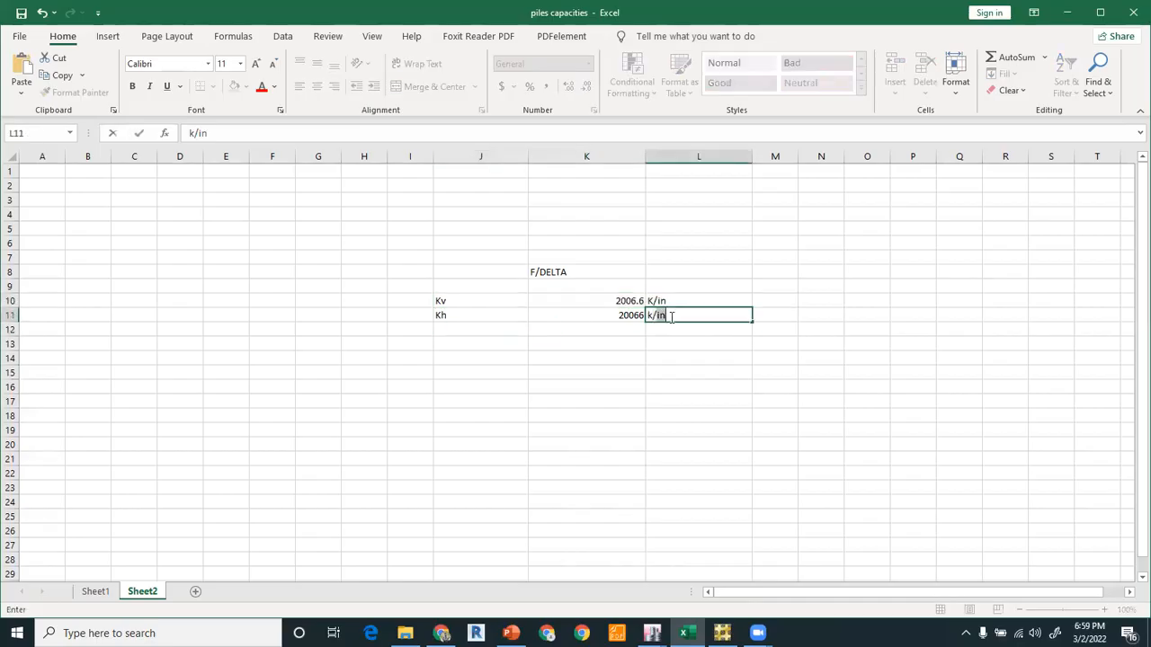
pyautogui.press('Return')
# Compare the Kv and Kh rows in the worksheet with the tip and lateral resistance formulas on the PowerPoint slide
pyautogui.moveTo(481, 301); pyautogui.dragTo(629, 329)
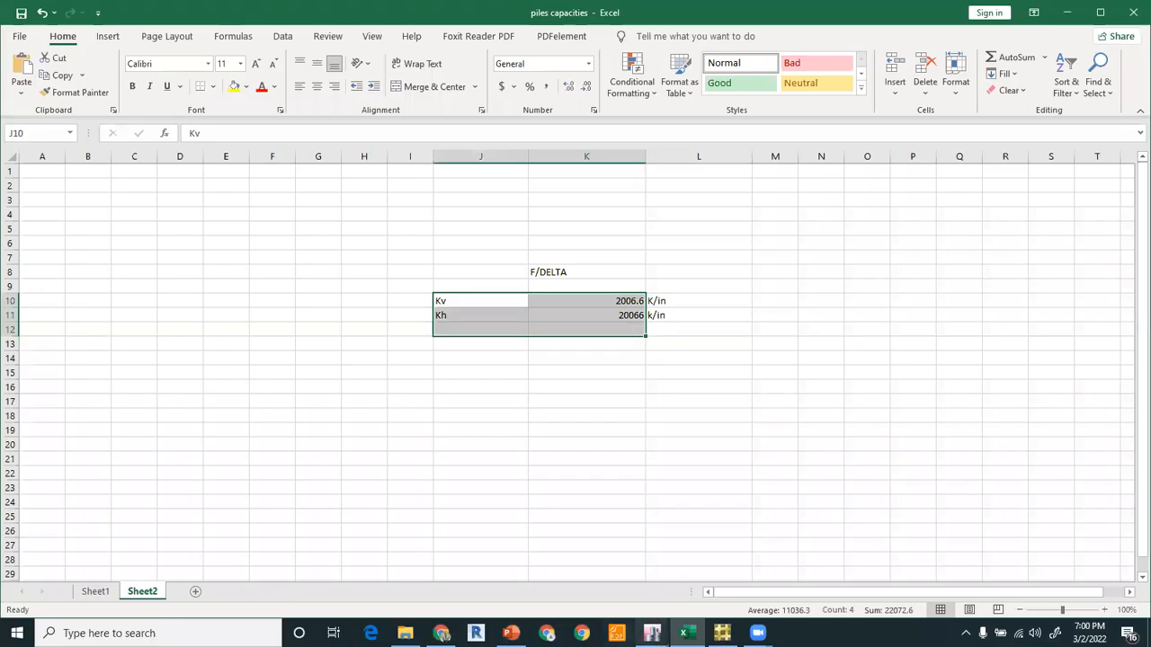
pyautogui.click(652, 633)
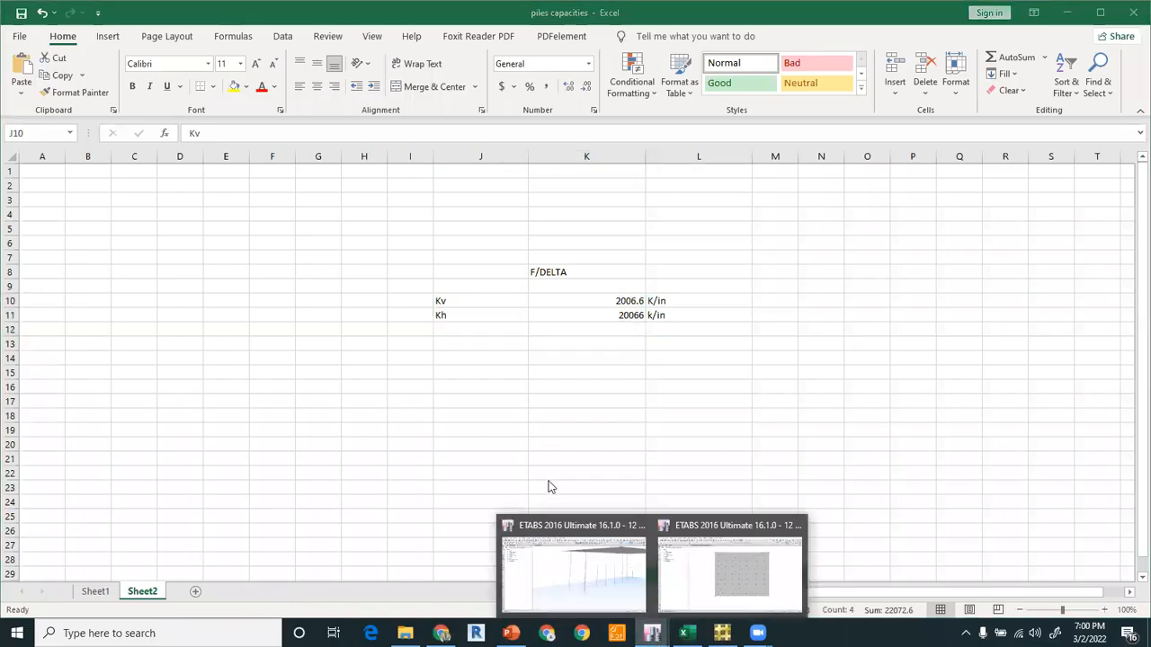
pyautogui.click(512, 633)
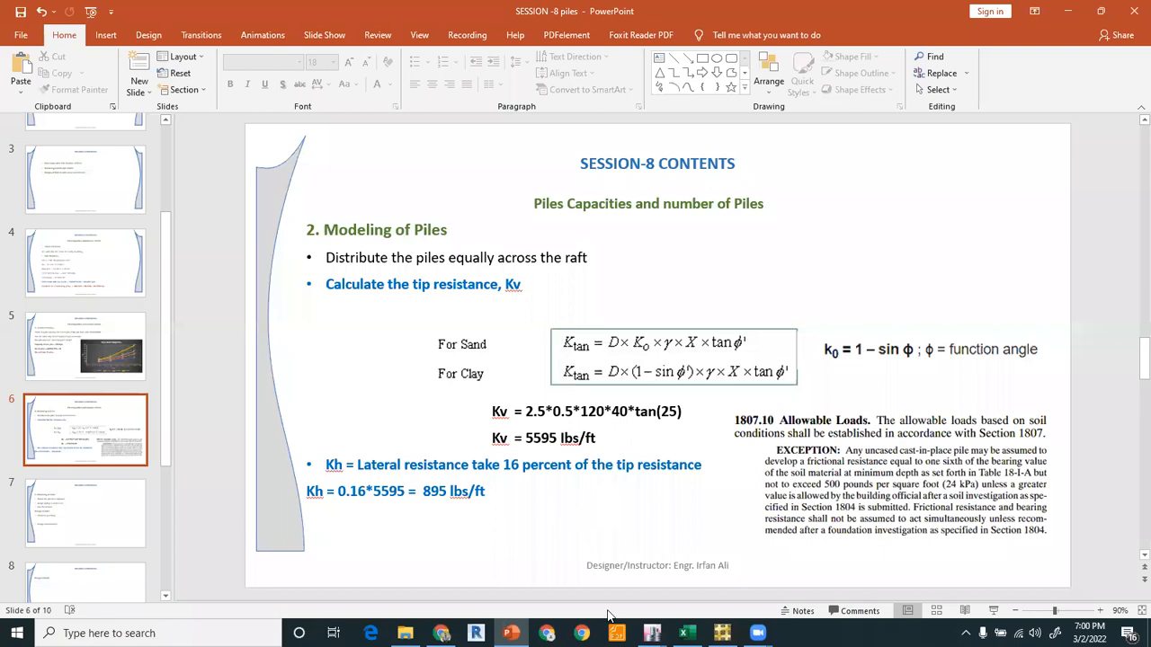
pyautogui.click(683, 633)
pyautogui.click(595, 456)
pyautogui.moveTo(458, 303); pyautogui.dragTo(640, 324)
pyautogui.click(637, 401)
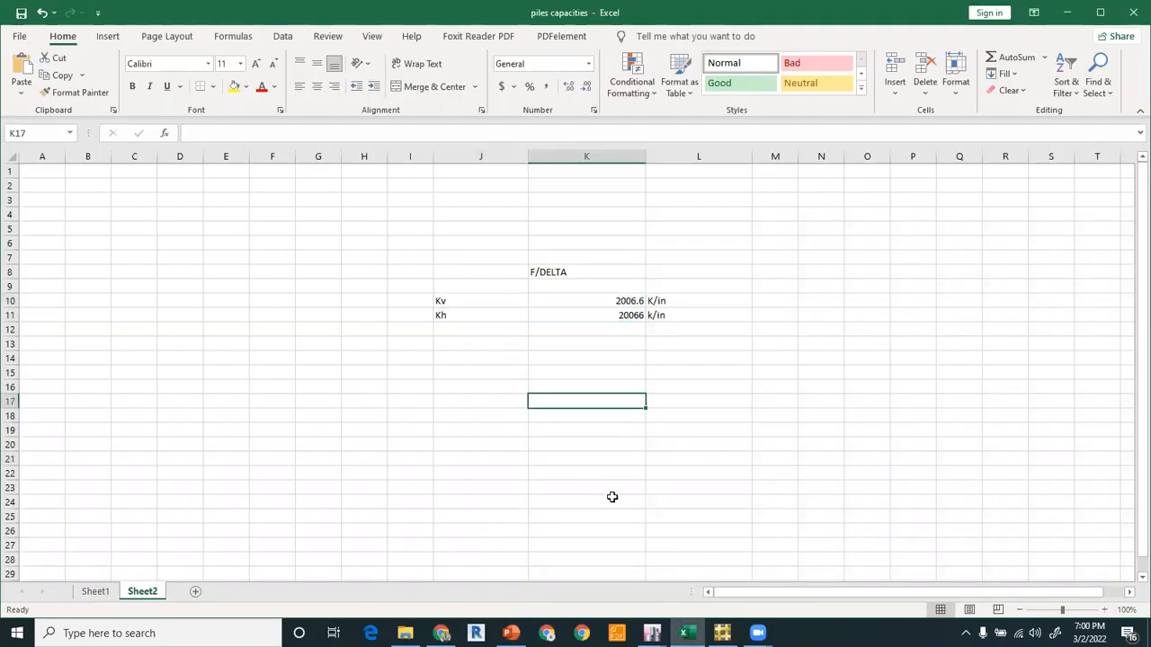
# Switch to PowerPoint and delete the number from the Kv result line in lbs/ft on slide 6
pyautogui.click(510, 633)
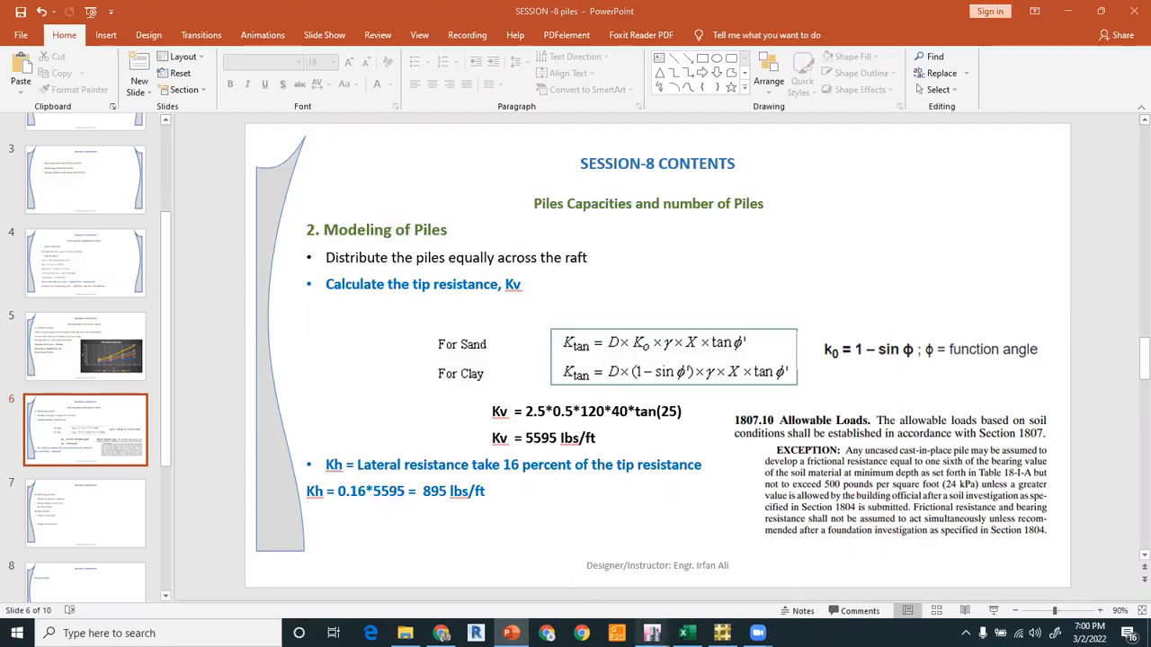
pyautogui.moveTo(652, 633)
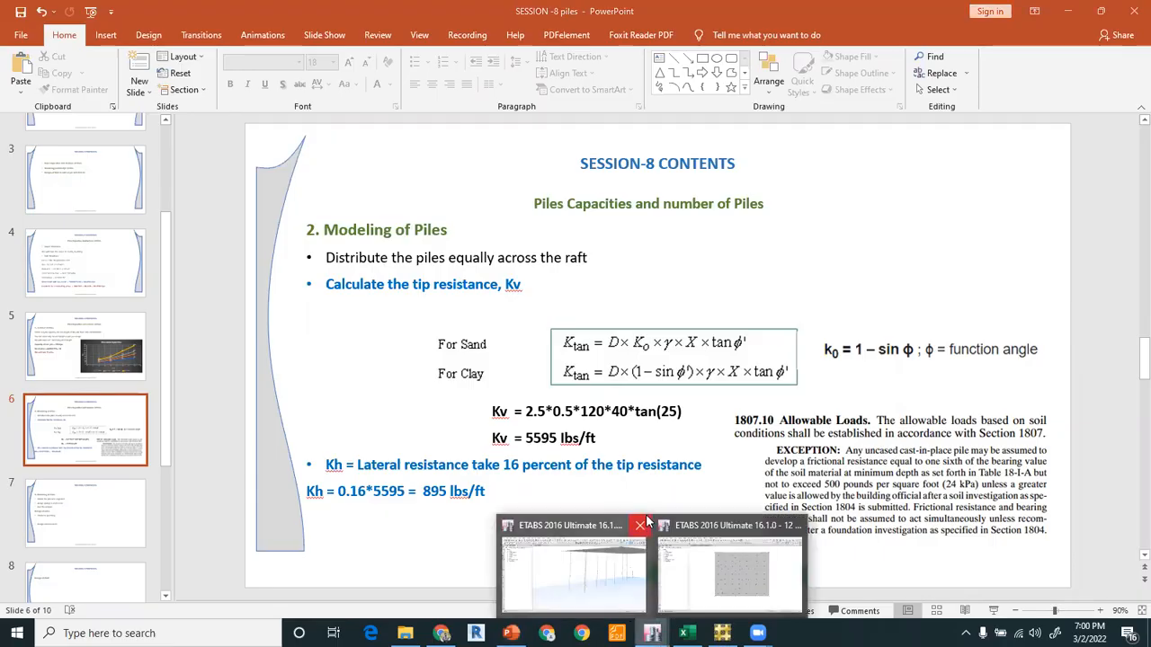
pyautogui.click(555, 438)
pyautogui.press('BackSpace')
pyautogui.press('BackSpace')
pyautogui.press('BackSpace')
pyautogui.press('BackSpace')
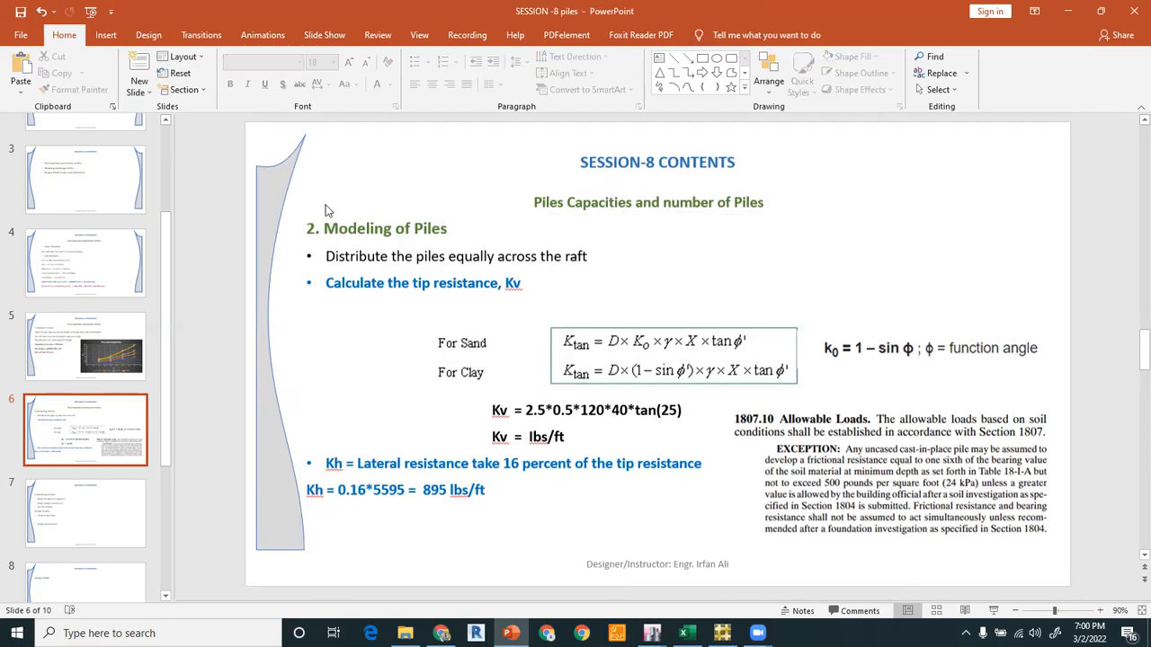
# Return to the Excel worksheet and review the F/DELTA heading and the Kv and Kh stiffness rows
pyautogui.click(685, 633)
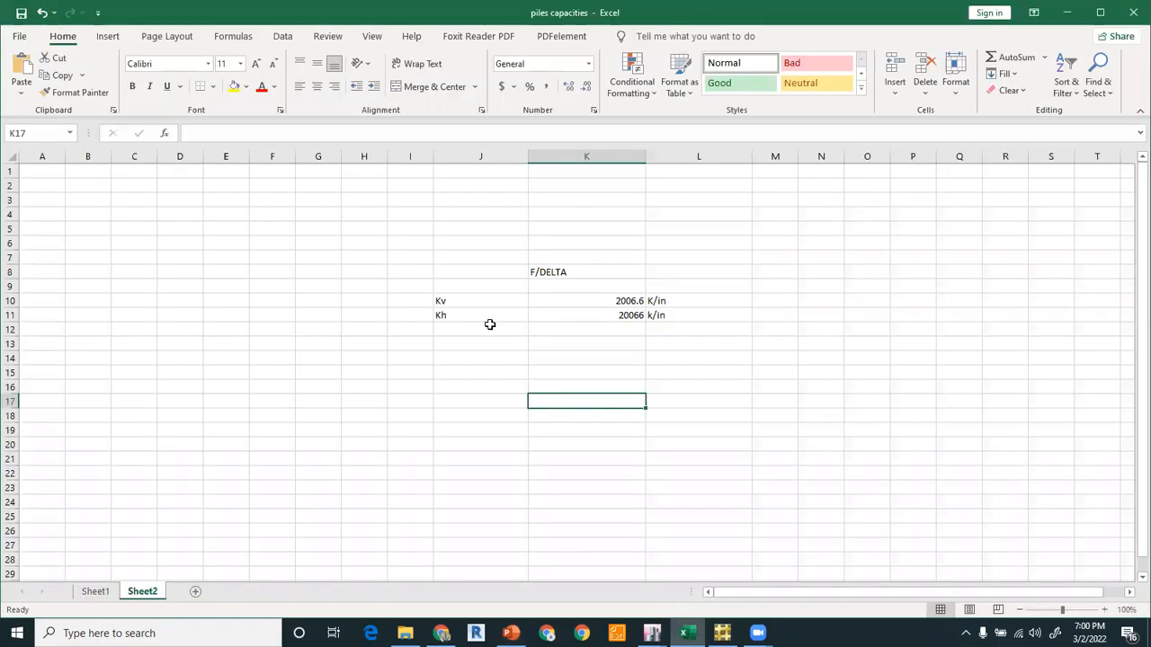
pyautogui.click(552, 274)
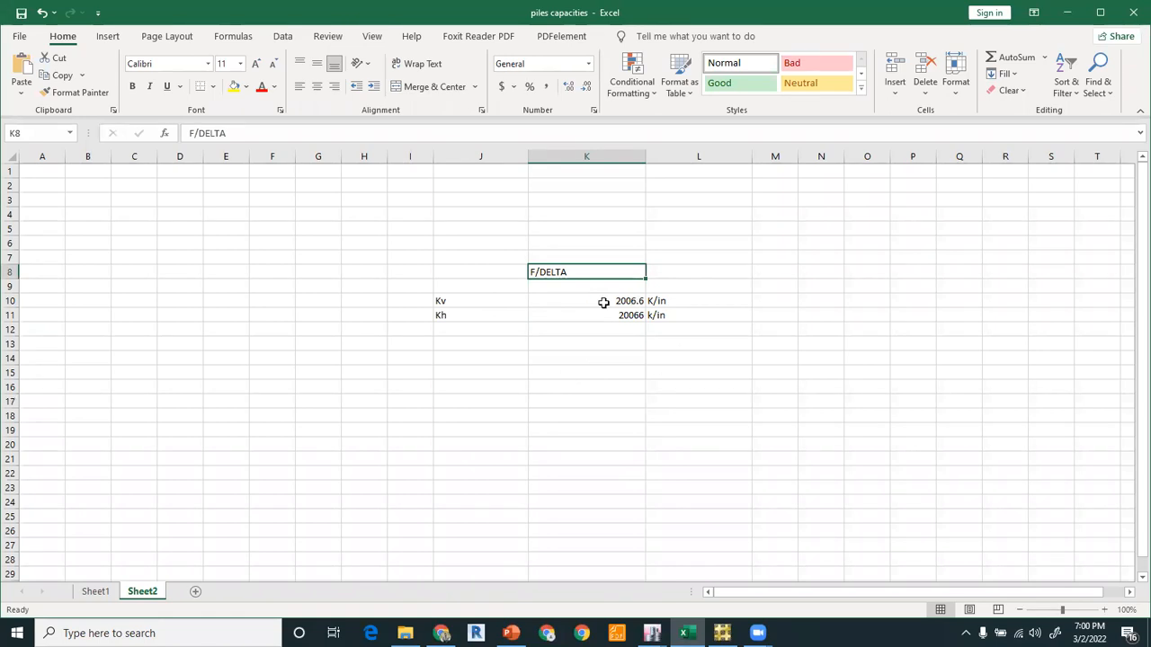
pyautogui.click(449, 298)
pyautogui.moveTo(570, 315); pyautogui.dragTo(663, 314)
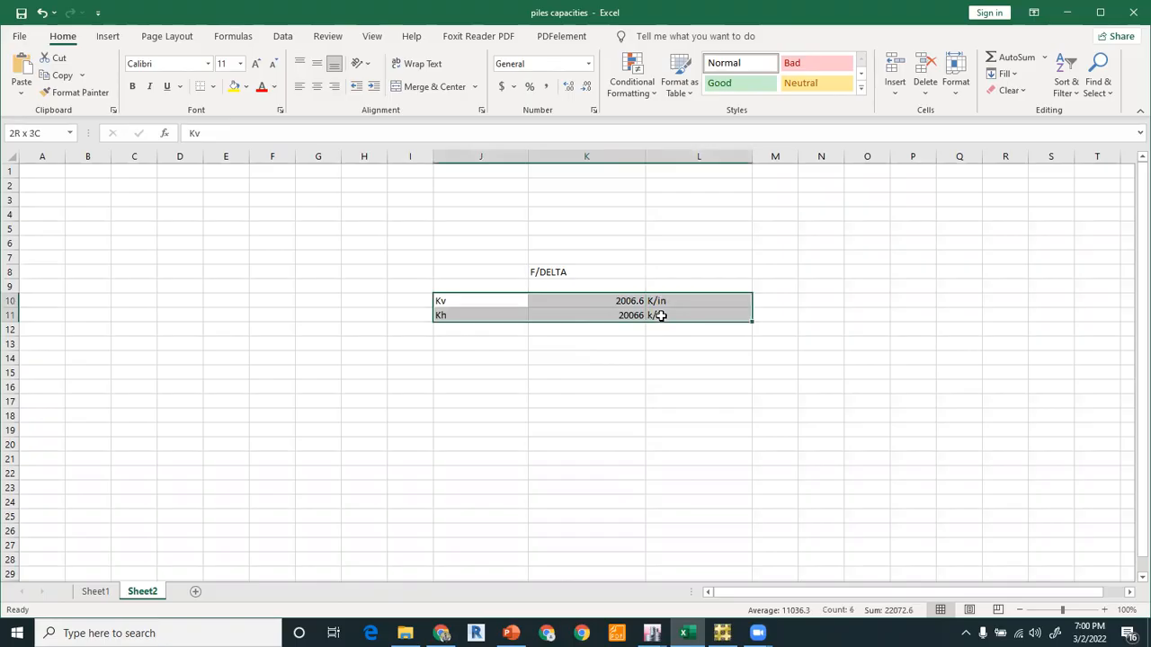
pyautogui.click(620, 358)
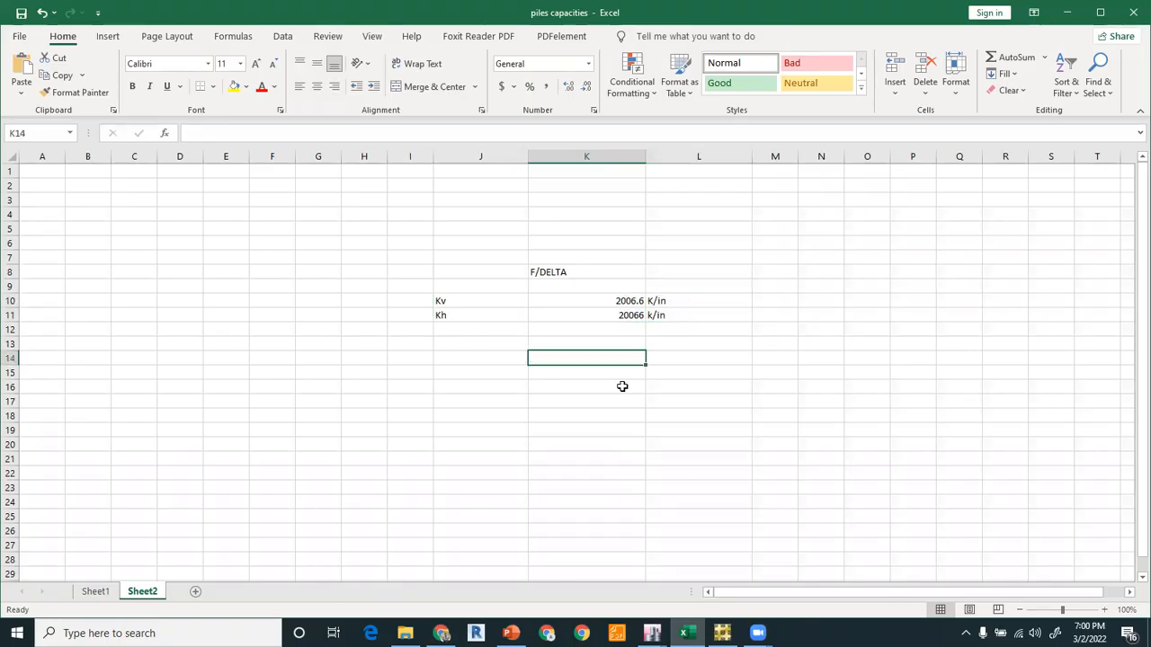
# Switch to the ETABS piles model and open the point spring property definitions
pyautogui.click(644, 627)
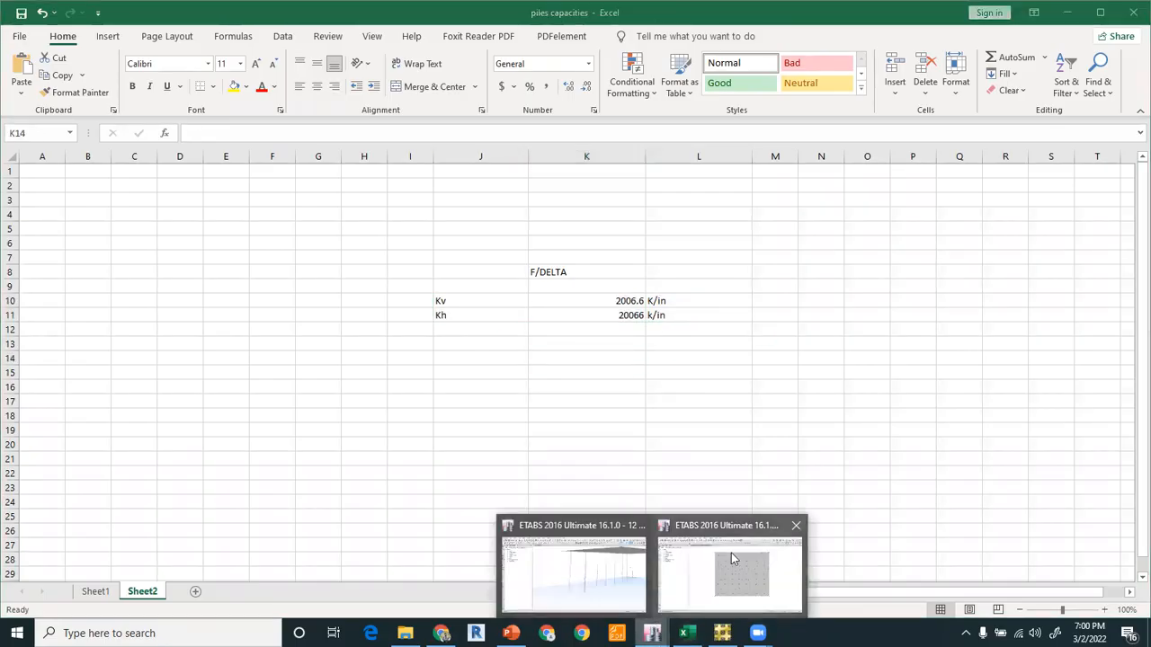
pyautogui.click(731, 553)
pyautogui.click(104, 24)
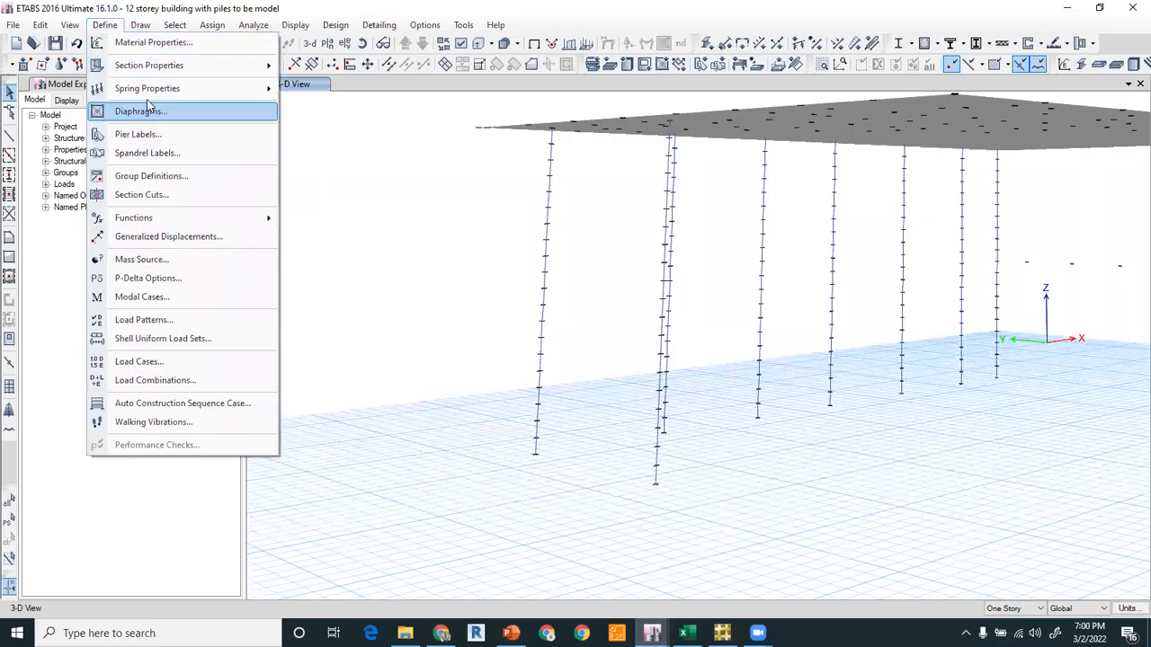
pyautogui.moveTo(158, 93)
pyautogui.click(310, 91)
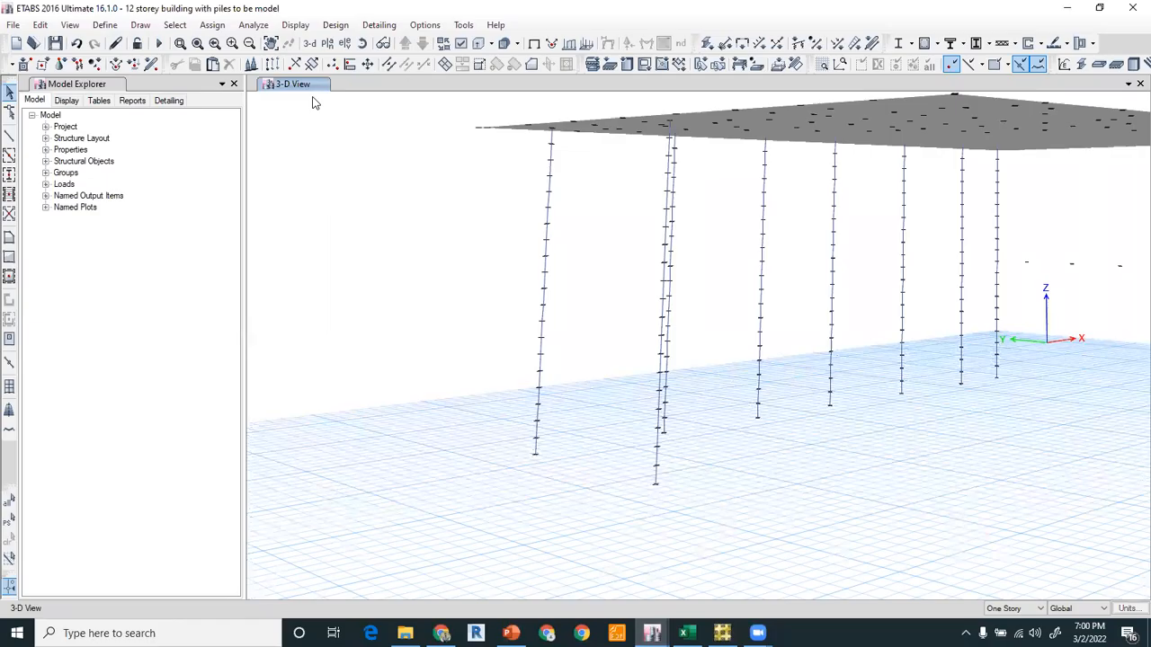
pyautogui.click(450, 270)
pyautogui.click(451, 261)
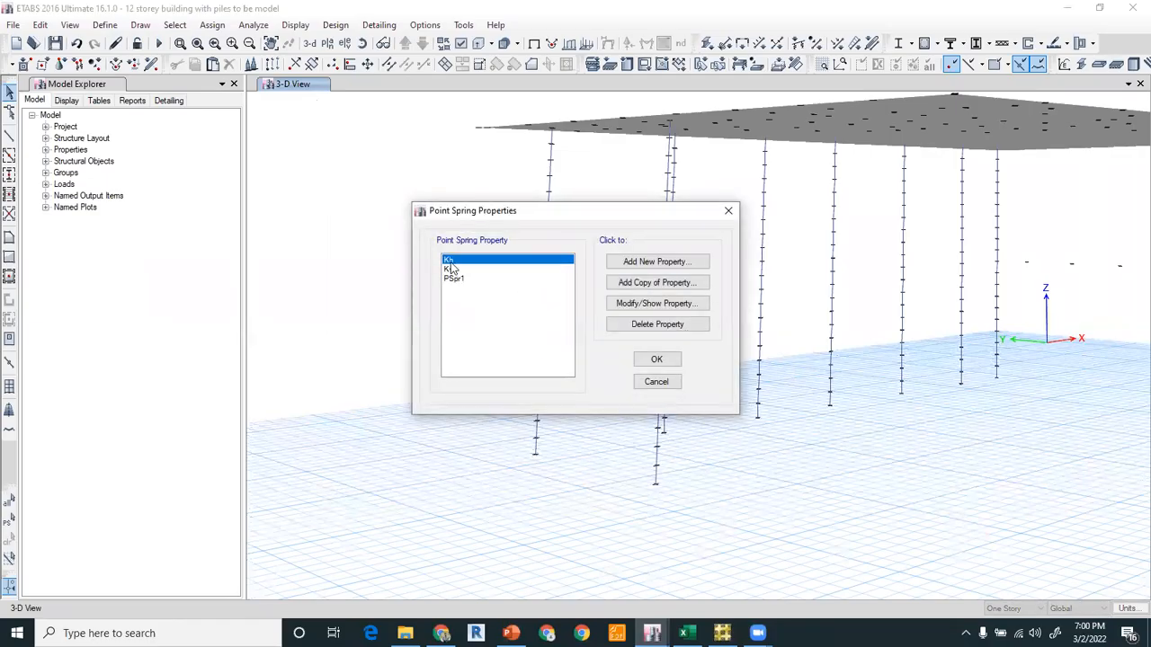
# Add a point spring property named "tip spring" with a Z translation stiffness of 2006 kip/in
pyautogui.click(636, 263)
pyautogui.moveTo(580, 113); pyautogui.dragTo(526, 120)
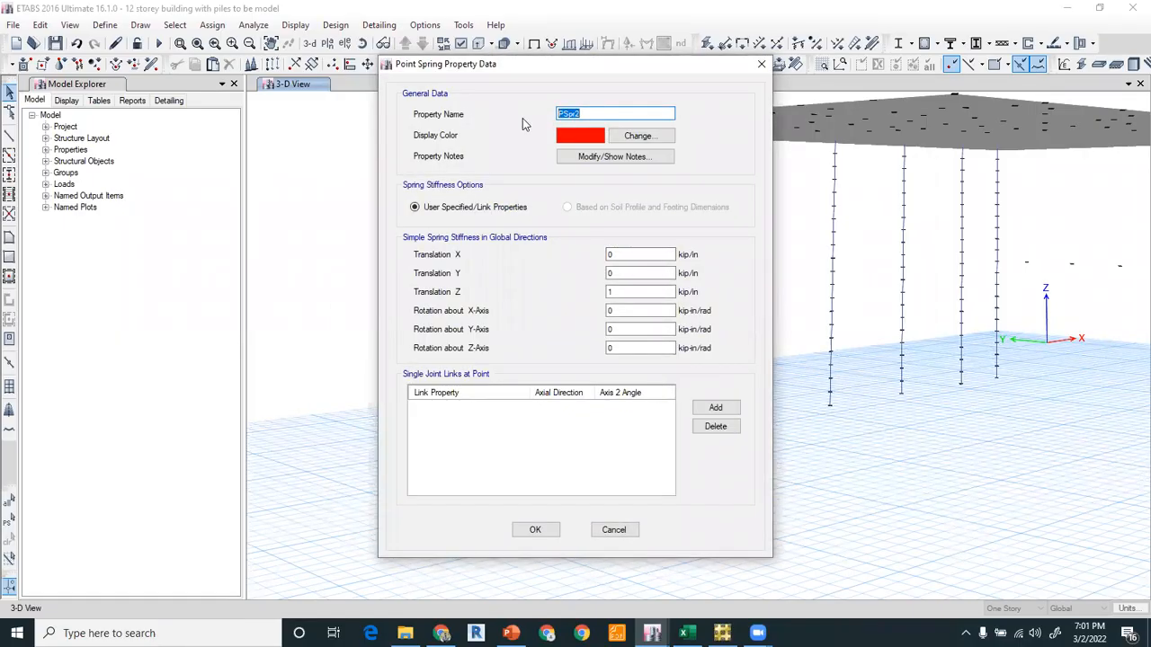
pyautogui.press('BackSpace')
pyautogui.write('sp')
pyautogui.write('p sprin')
pyautogui.doubleClick(613, 292)
pyautogui.write('2006')
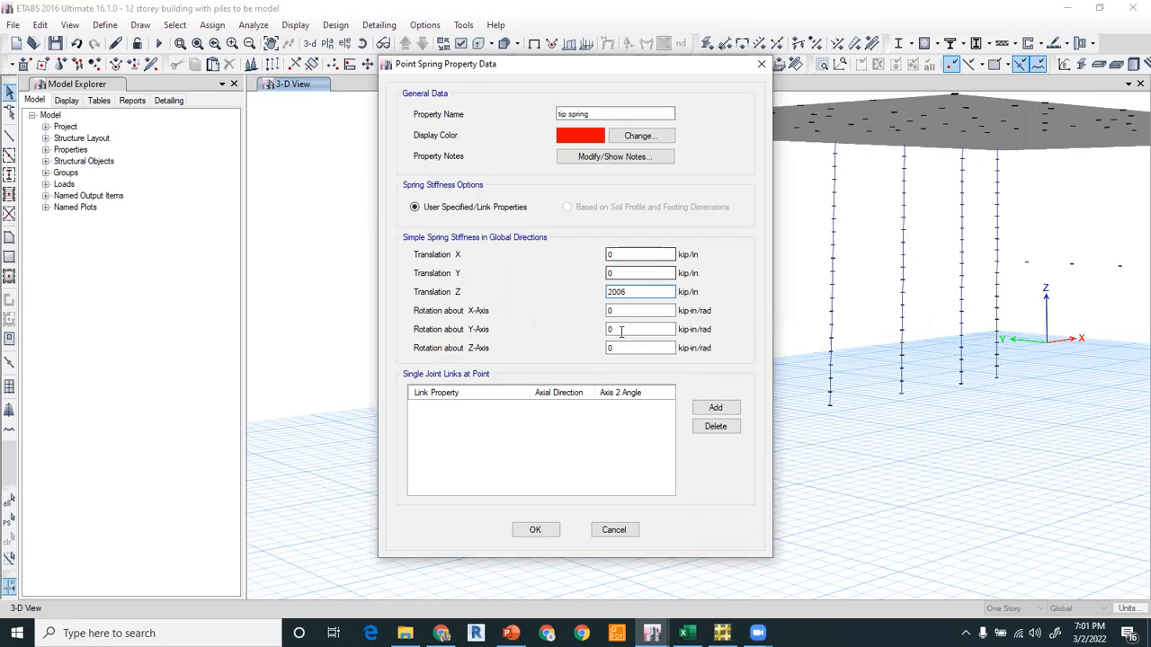
pyautogui.click(545, 529)
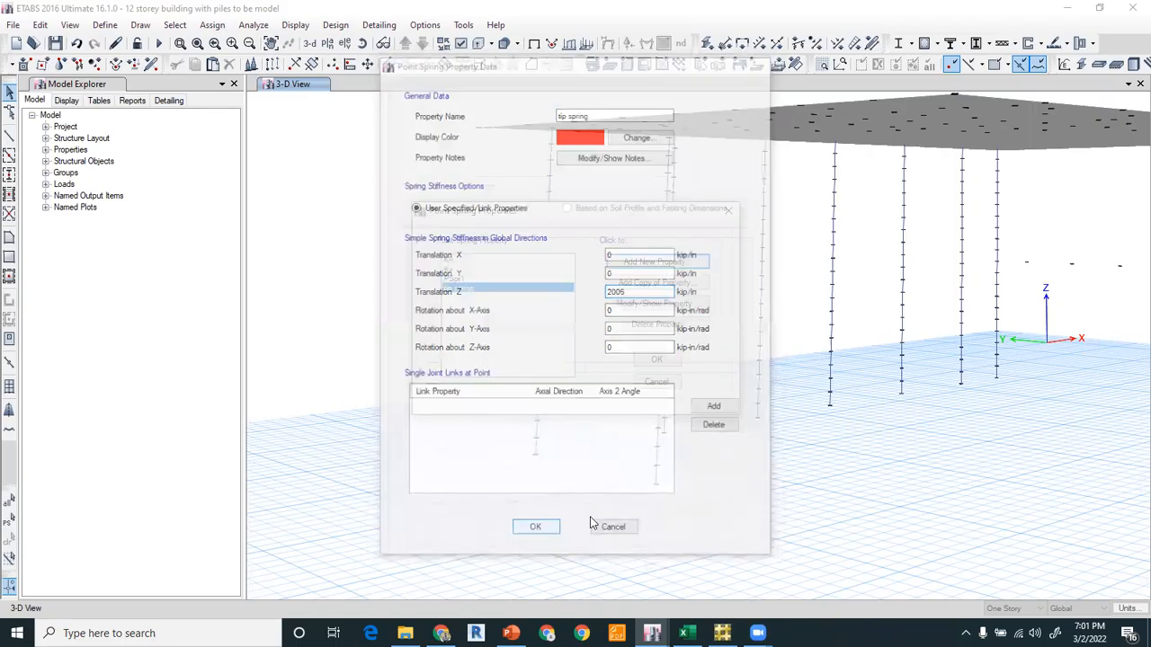
# Add another point spring property named "leteral springs" and set its Y translation stiffness to 20066 kip/in
pyautogui.click(640, 262)
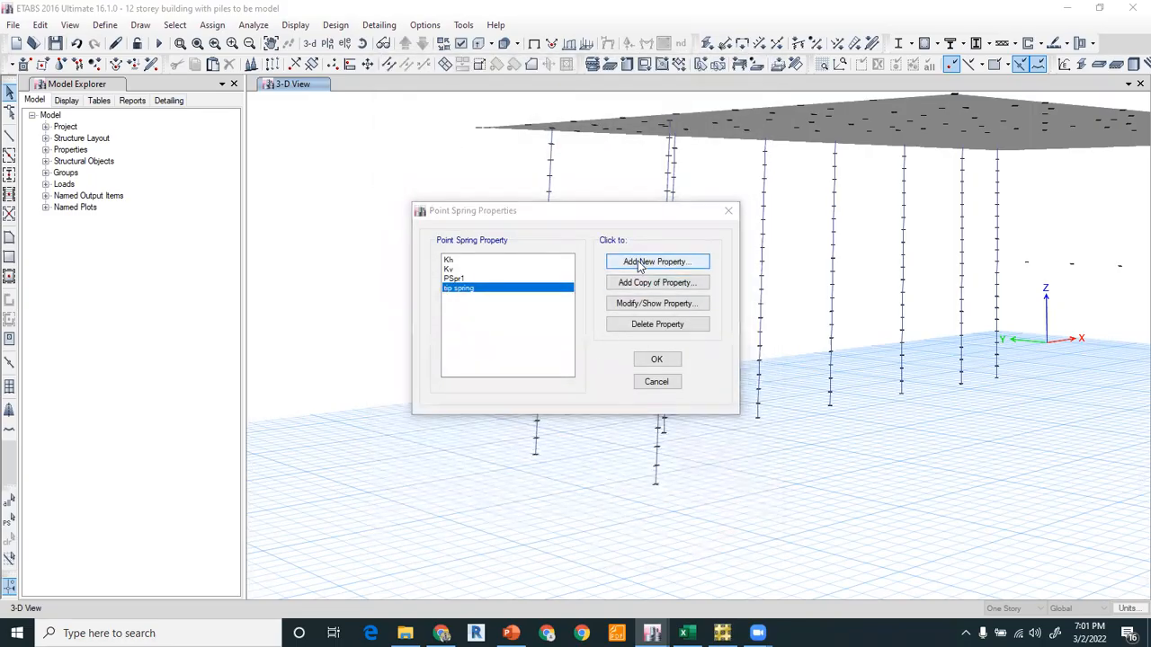
pyautogui.moveTo(595, 114); pyautogui.dragTo(513, 122)
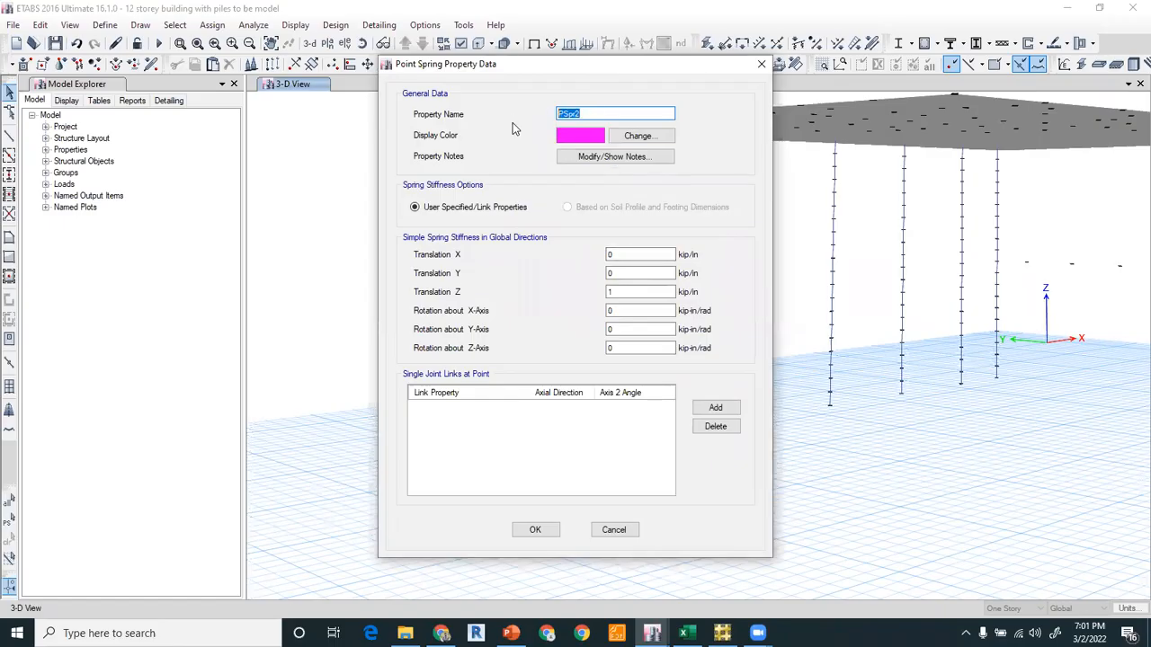
pyautogui.write('le')
pyautogui.write('teral sprin')
pyautogui.write('gs')
pyautogui.doubleClick(620, 273)
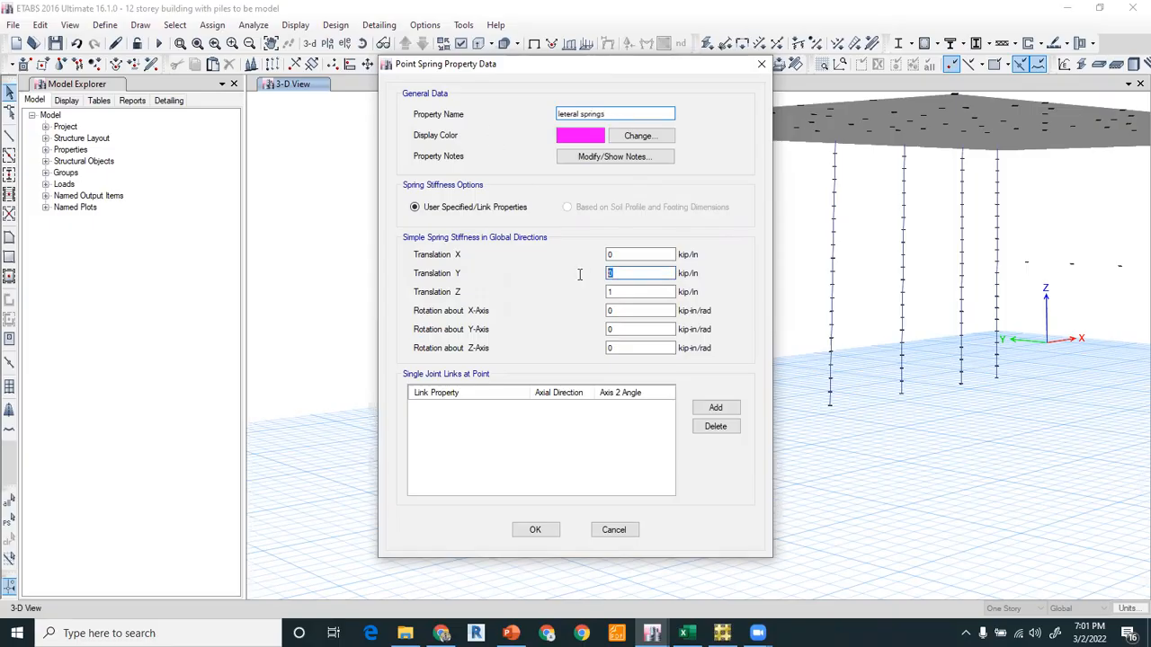
pyautogui.write('20066')
# Check the Kh value in the Excel worksheet, enter it in ETABS as the spring's X translation stiffness, and save the property
pyautogui.click(687, 632)
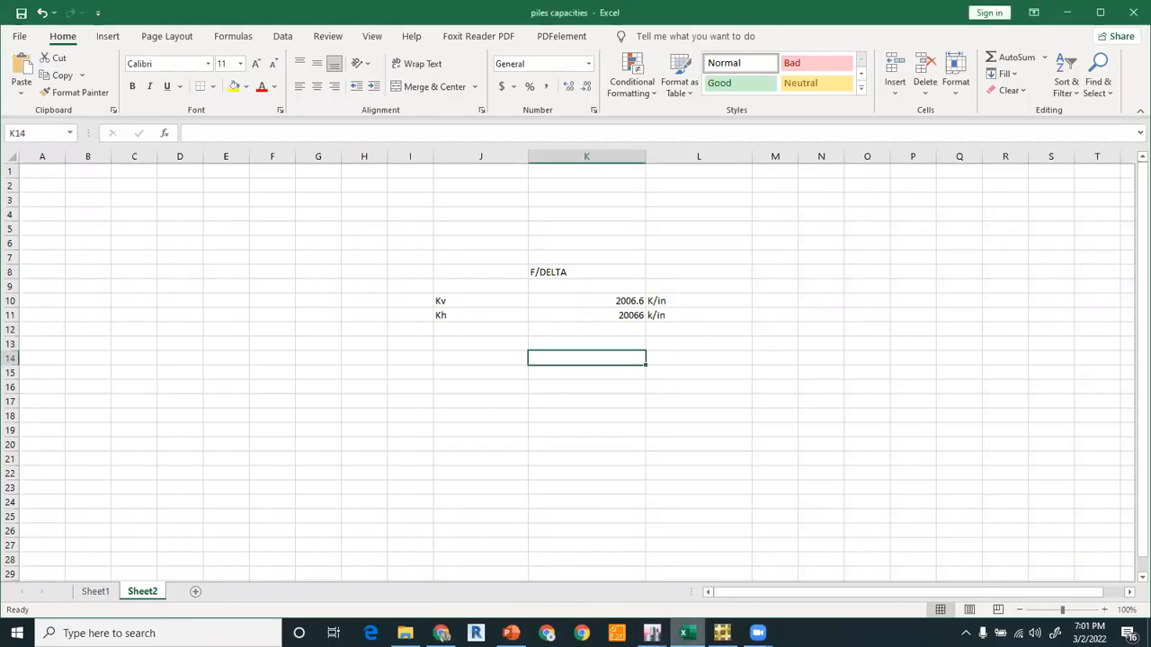
pyautogui.click(652, 633)
pyautogui.doubleClick(628, 259)
pyautogui.write('200')
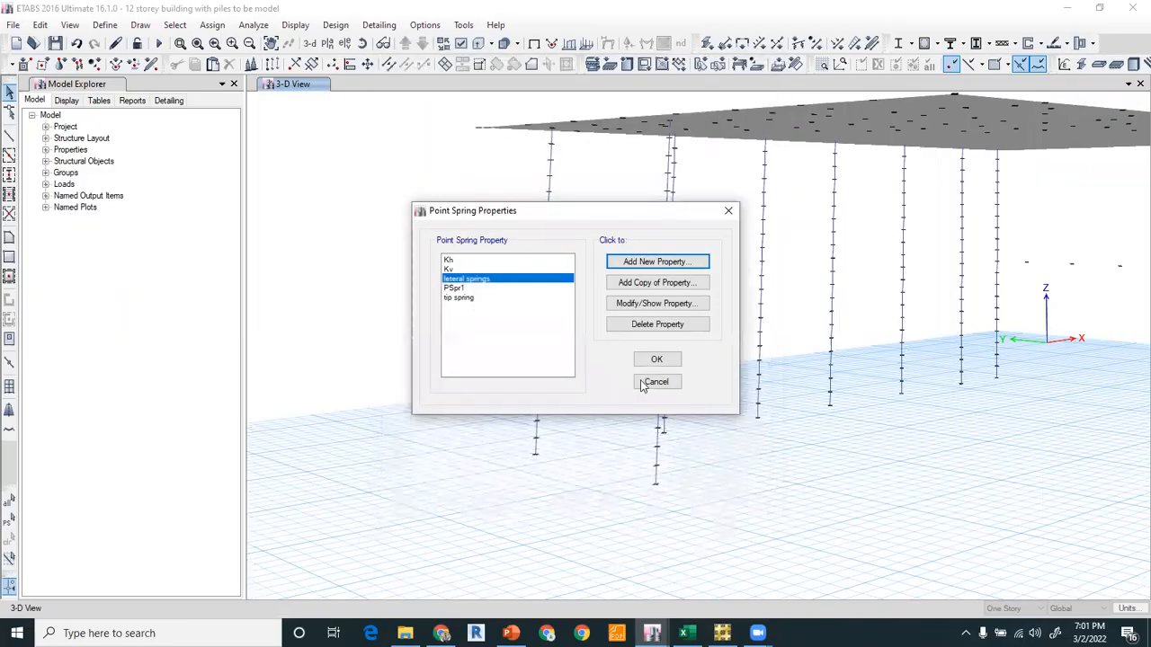
pyautogui.click(651, 361)
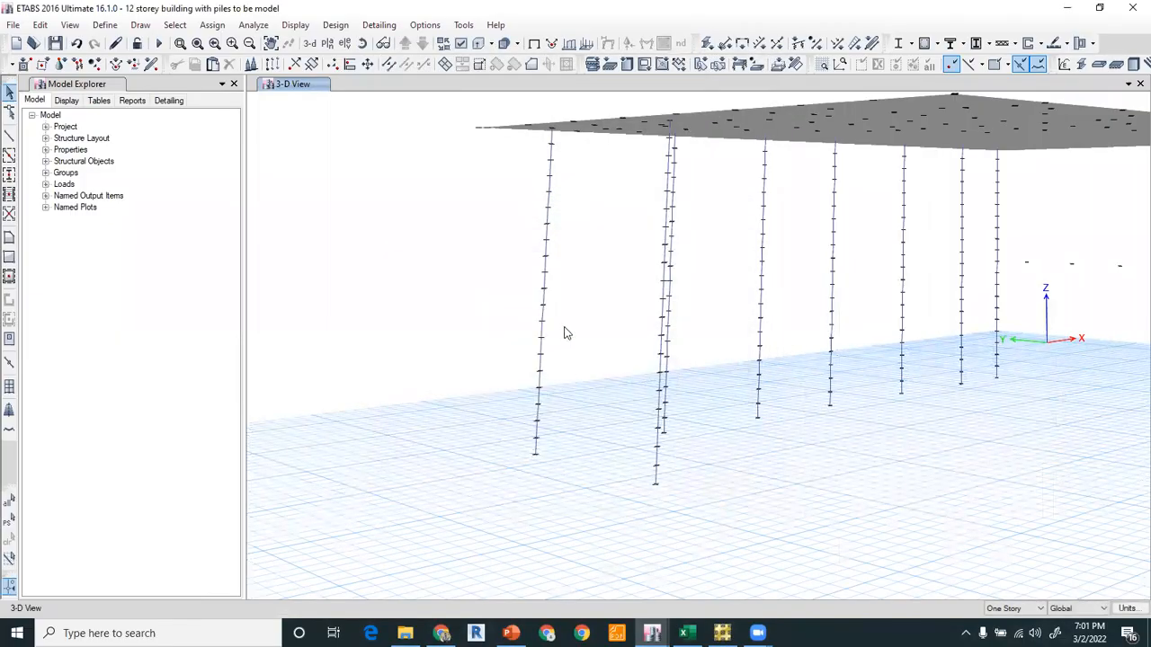
# Select the joints along the piles beneath the raft and assign them the "leteral springs" point spring property
pyautogui.moveTo(536, 145); pyautogui.dragTo(564, 493)
pyautogui.moveTo(656, 146); pyautogui.dragTo(699, 509)
pyautogui.moveTo(755, 146); pyautogui.dragTo(777, 444)
pyautogui.moveTo(821, 151); pyautogui.dragTo(865, 410)
pyautogui.moveTo(894, 149); pyautogui.dragTo(924, 418)
pyautogui.moveTo(963, 187); pyautogui.dragTo(1015, 404)
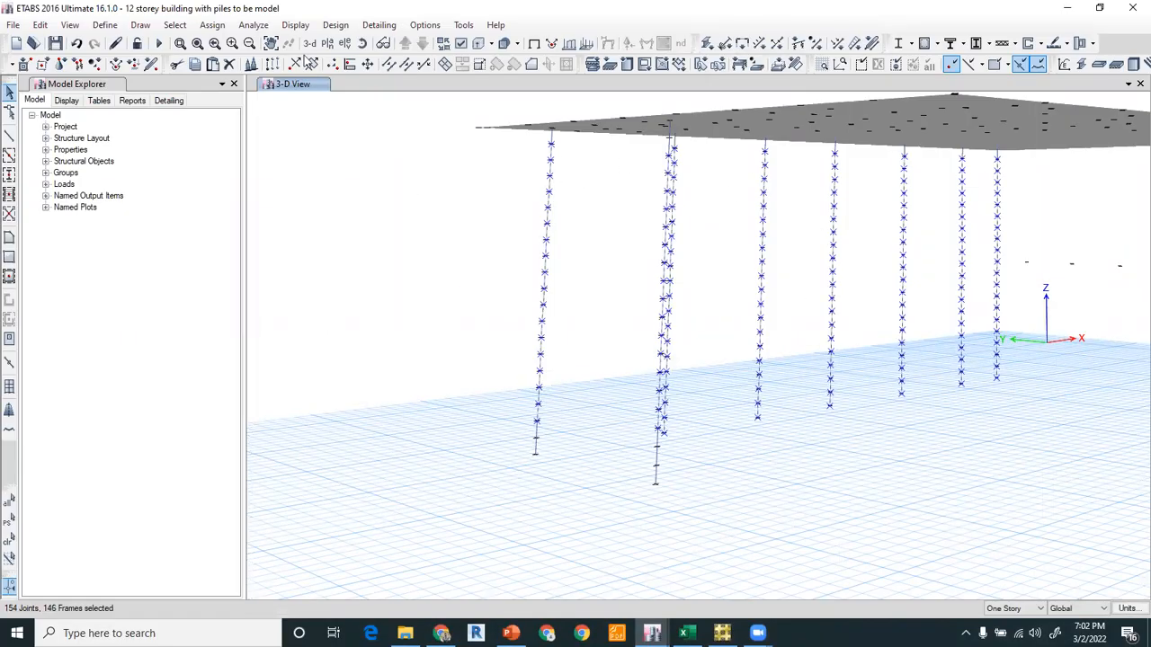
pyautogui.click(216, 26)
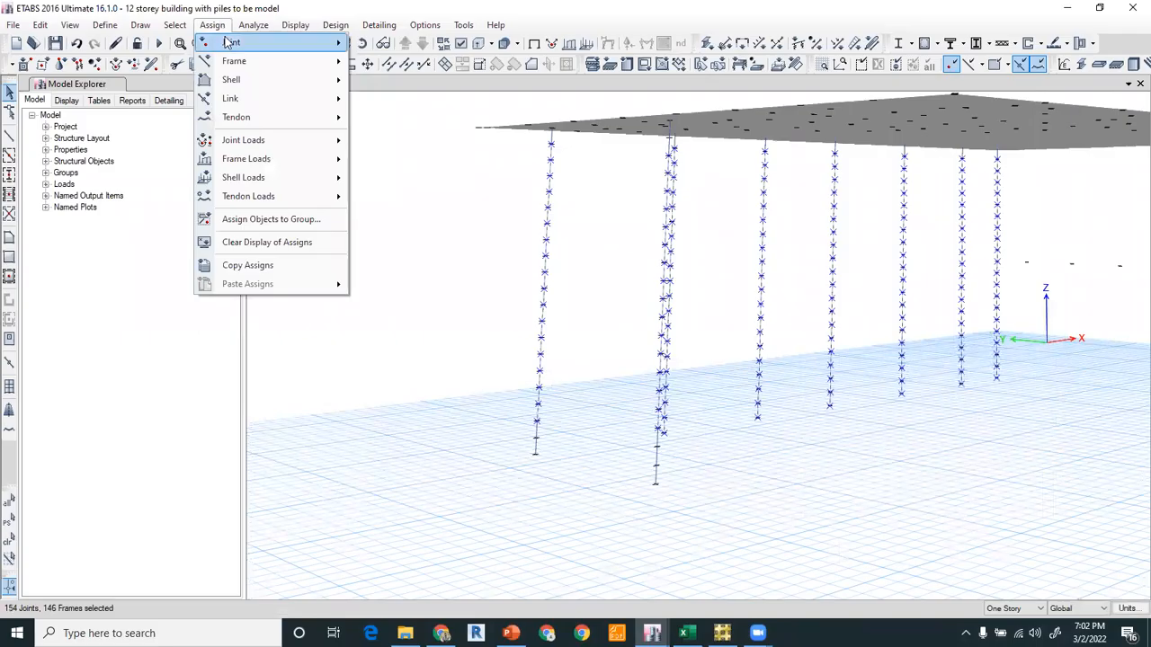
pyautogui.moveTo(232, 45)
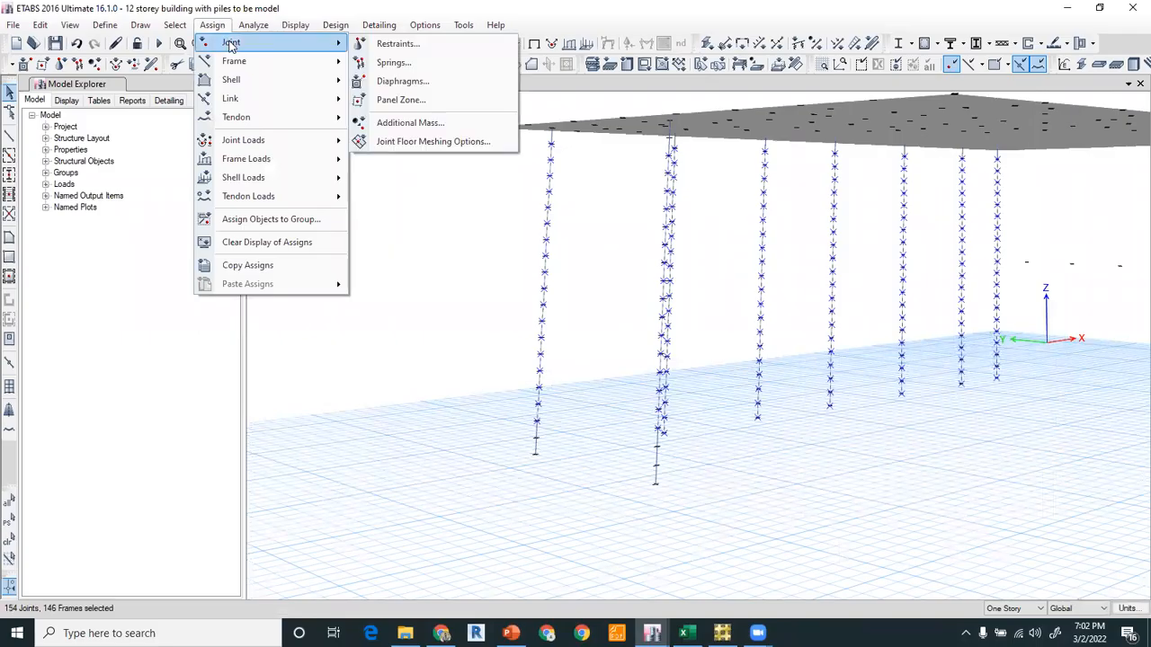
pyautogui.click(394, 62)
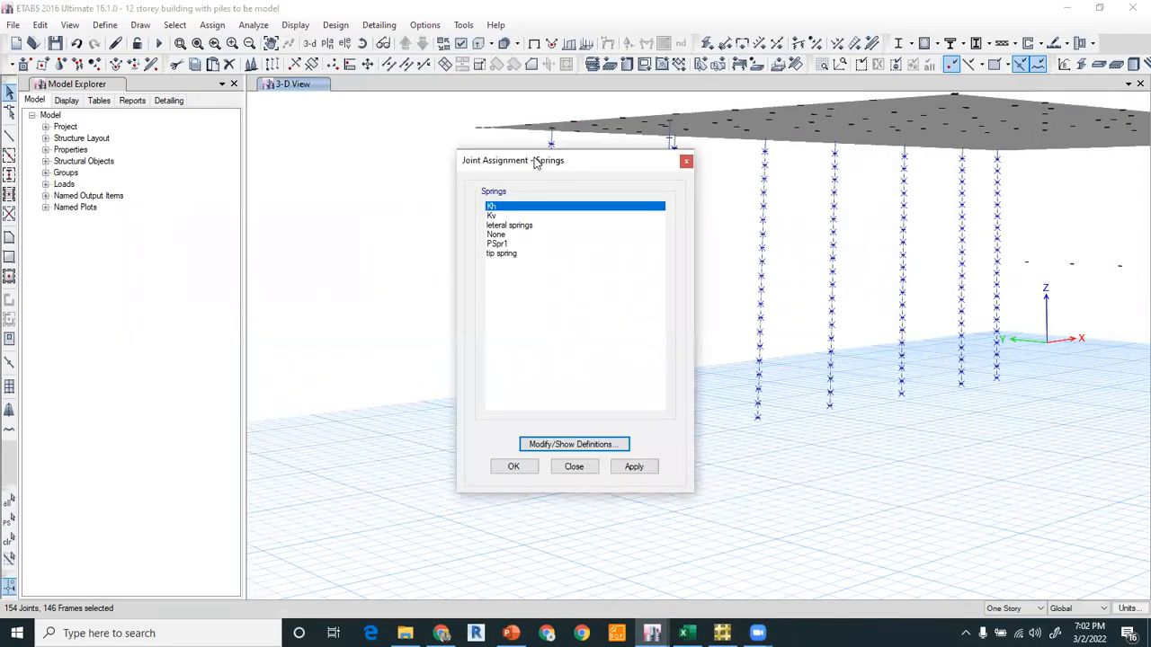
pyautogui.moveTo(536, 161); pyautogui.dragTo(325, 127)
pyautogui.click(322, 191)
pyautogui.click(422, 435)
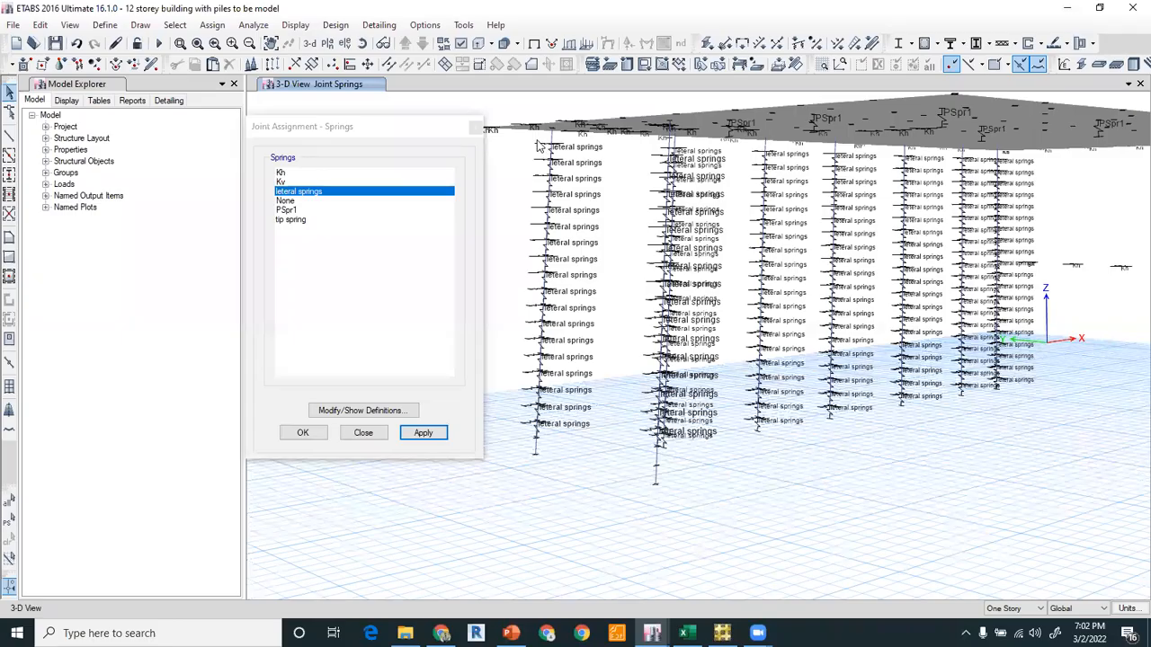
# Inspect the springs along the piles down to their tips, end the joint assignment, and undo the lateral spring assignment
pyautogui.scroll(5, 540, 148)
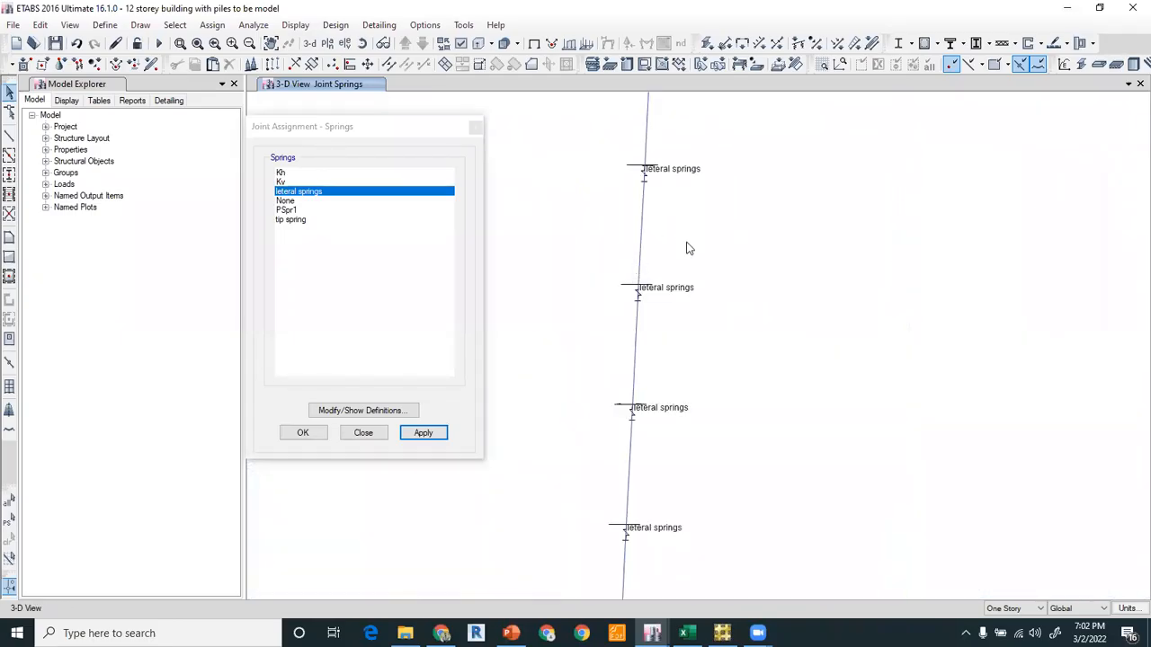
pyautogui.scroll(-3, 688, 244)
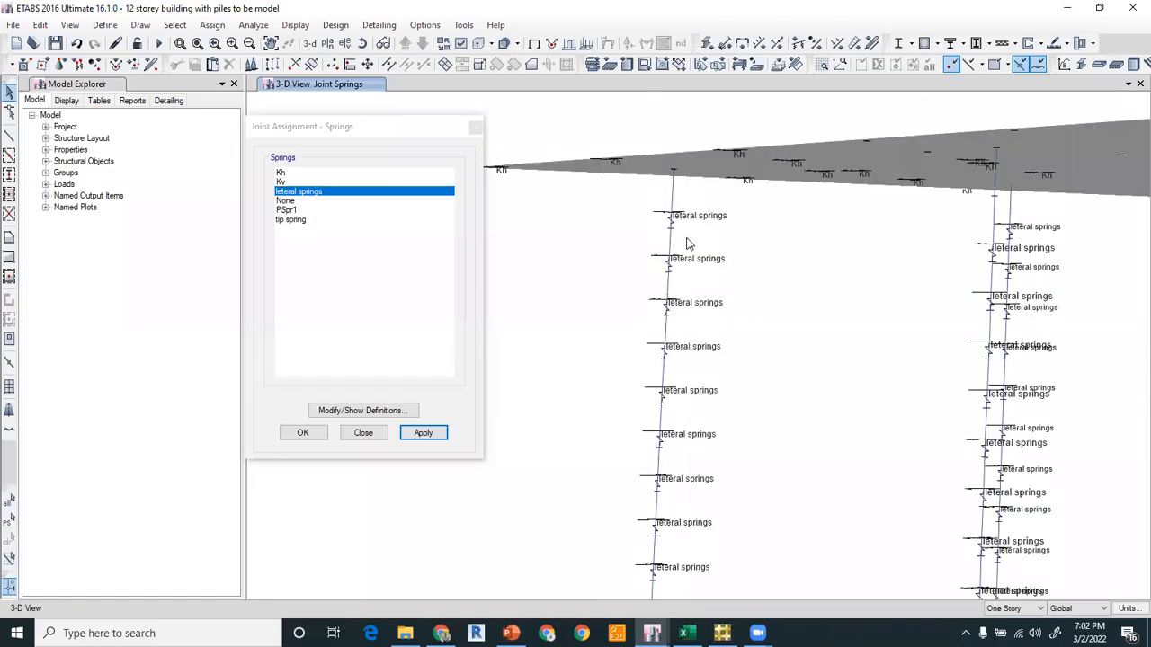
pyautogui.scroll(-4, 687, 245)
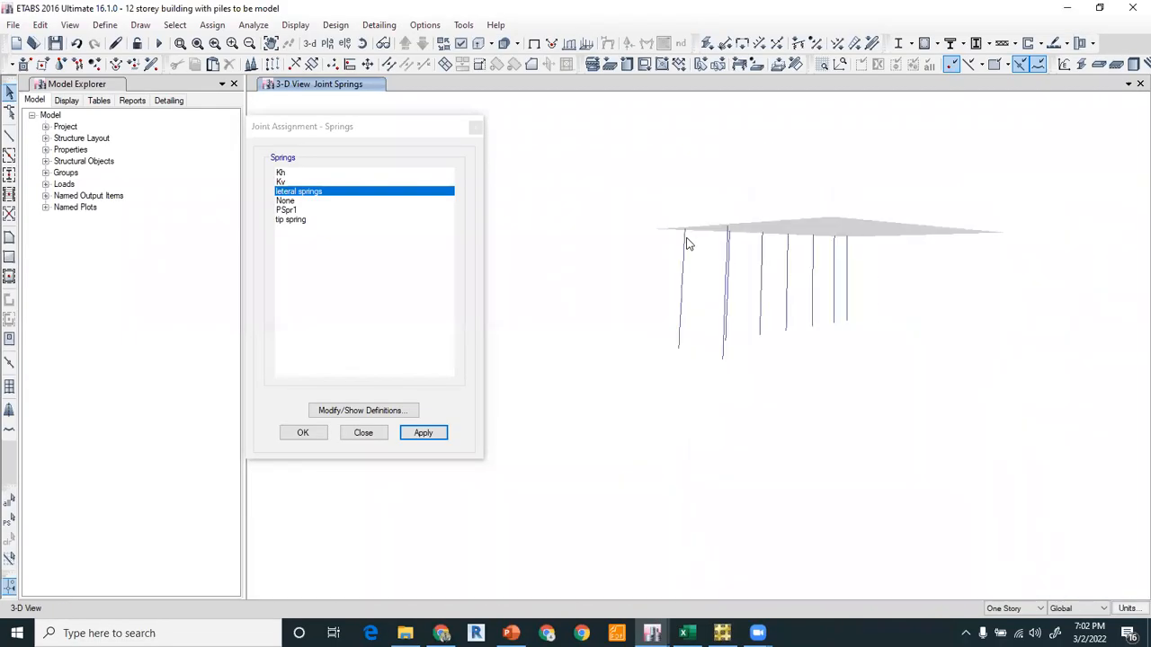
pyautogui.scroll(5, 685, 364)
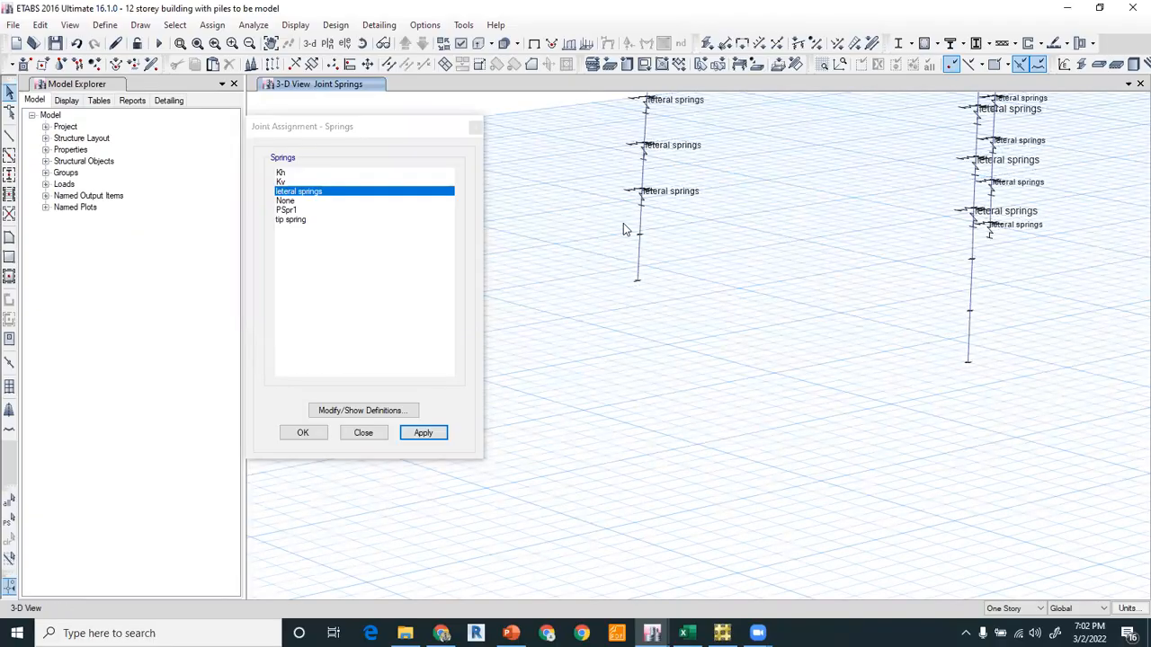
pyautogui.click(363, 433)
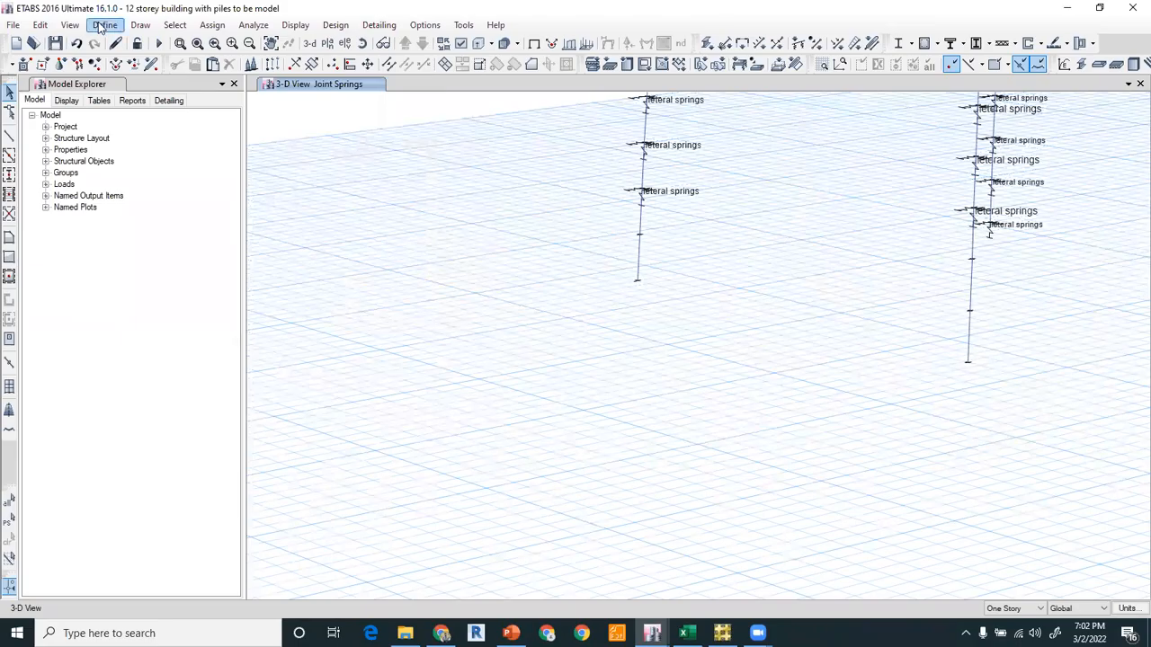
pyautogui.click(104, 24)
pyautogui.click(428, 6)
pyautogui.moveTo(450, 292); pyautogui.dragTo(416, 521, button='middle')
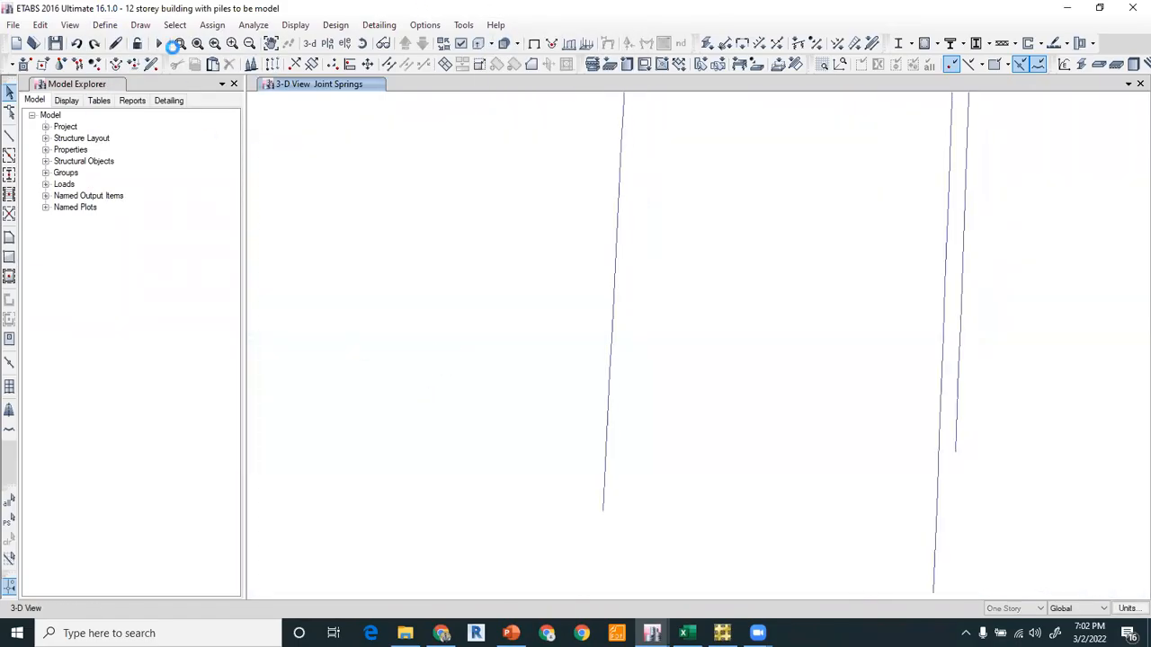
# Modify the "leteral springs" point spring property to 20066 kip/in translation in X and Y and 0 in Z
pyautogui.click(106, 26)
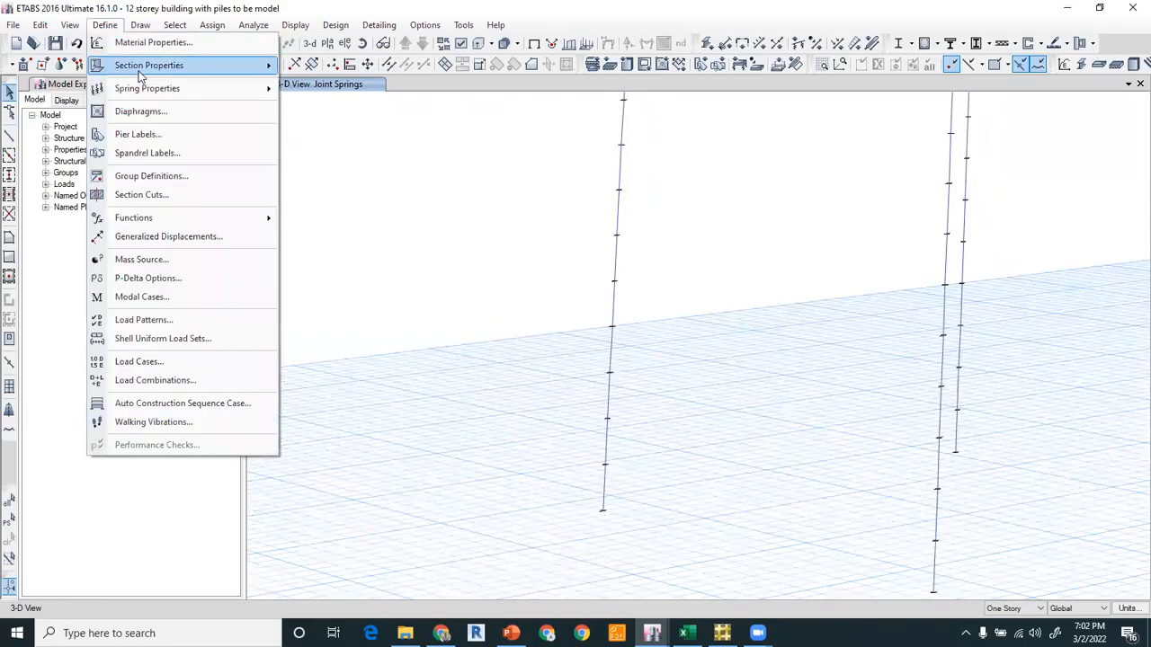
pyautogui.moveTo(152, 88)
pyautogui.click(347, 88)
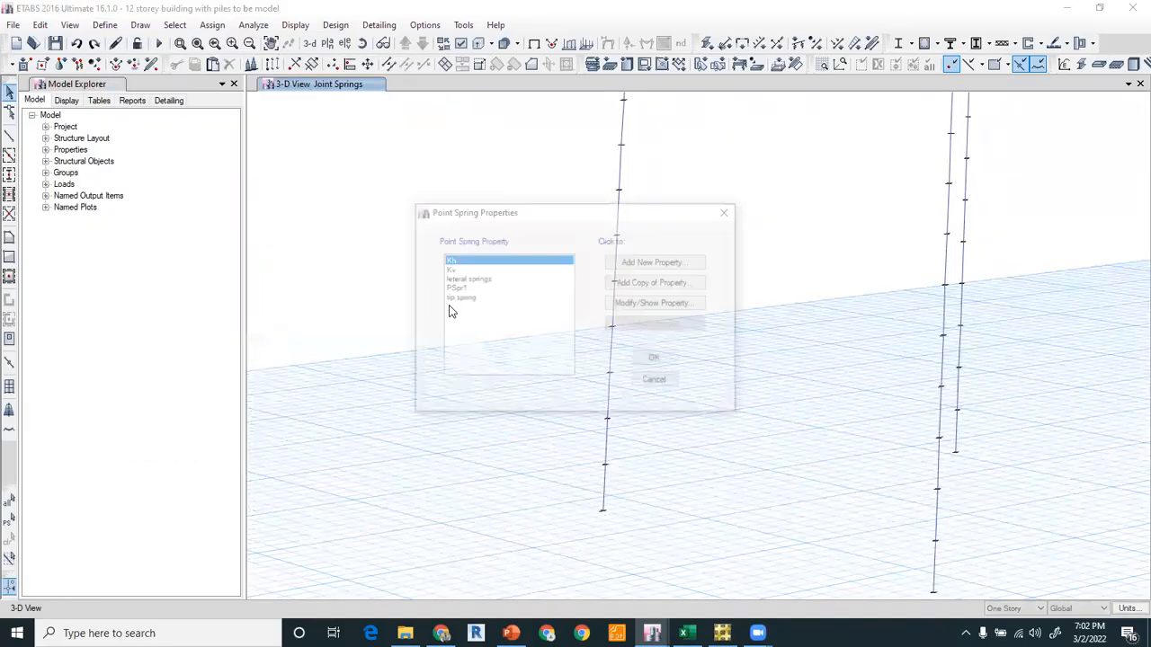
pyautogui.click(464, 280)
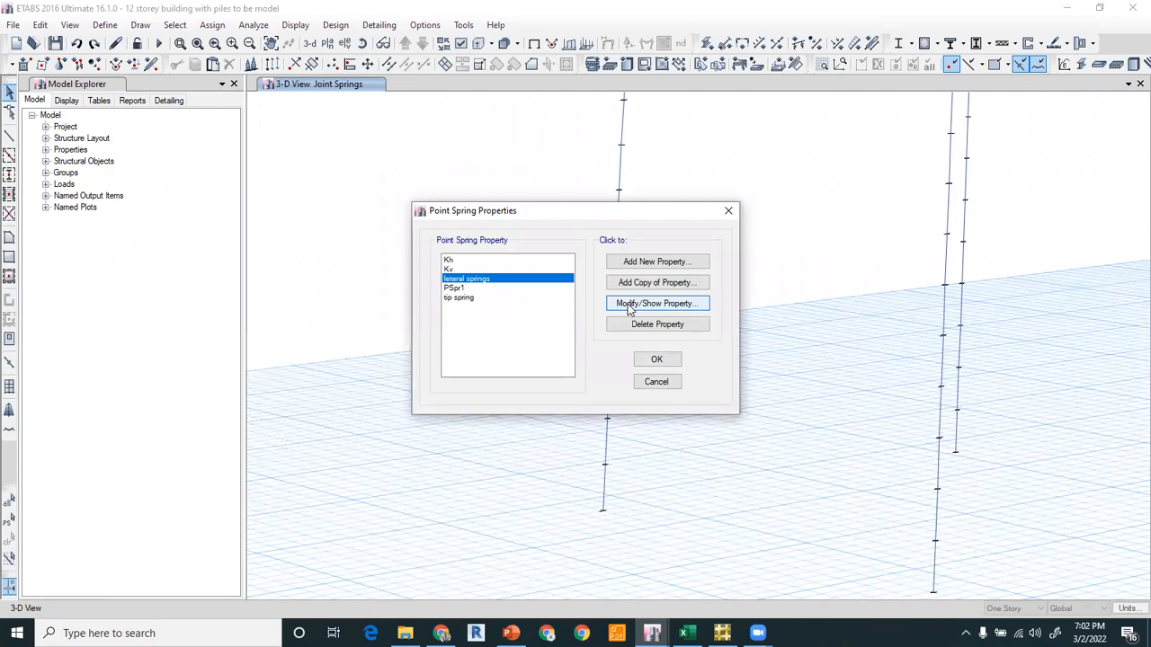
pyautogui.click(617, 303)
pyautogui.doubleClick(627, 294)
pyautogui.write('0066')
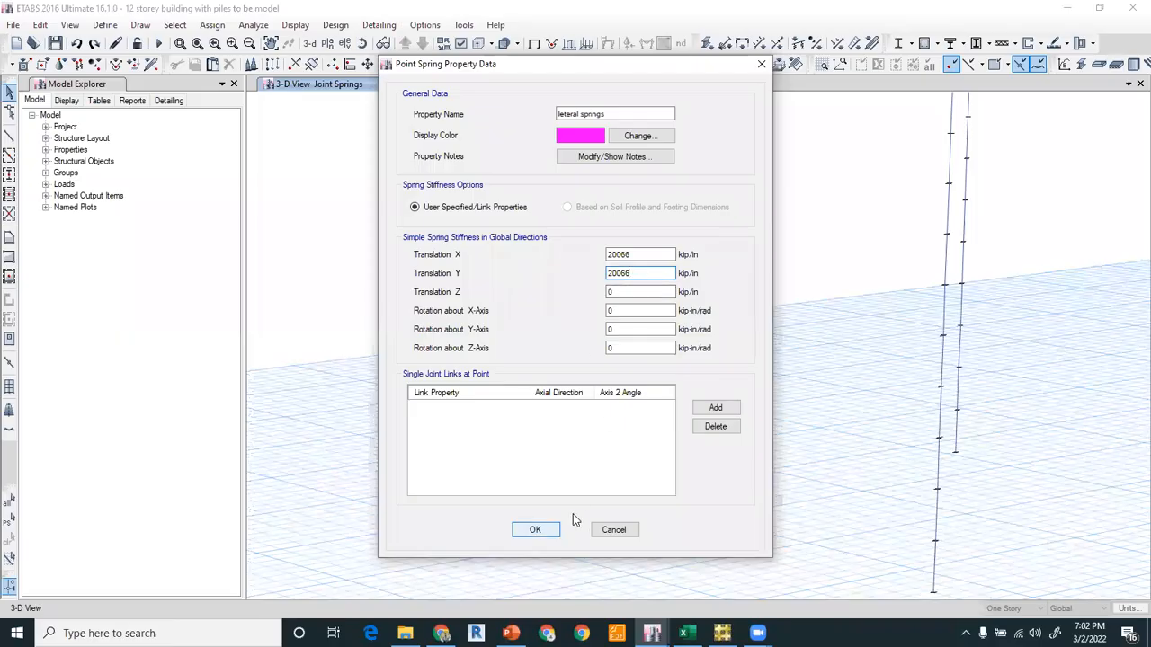
pyautogui.click(535, 529)
pyautogui.click(654, 359)
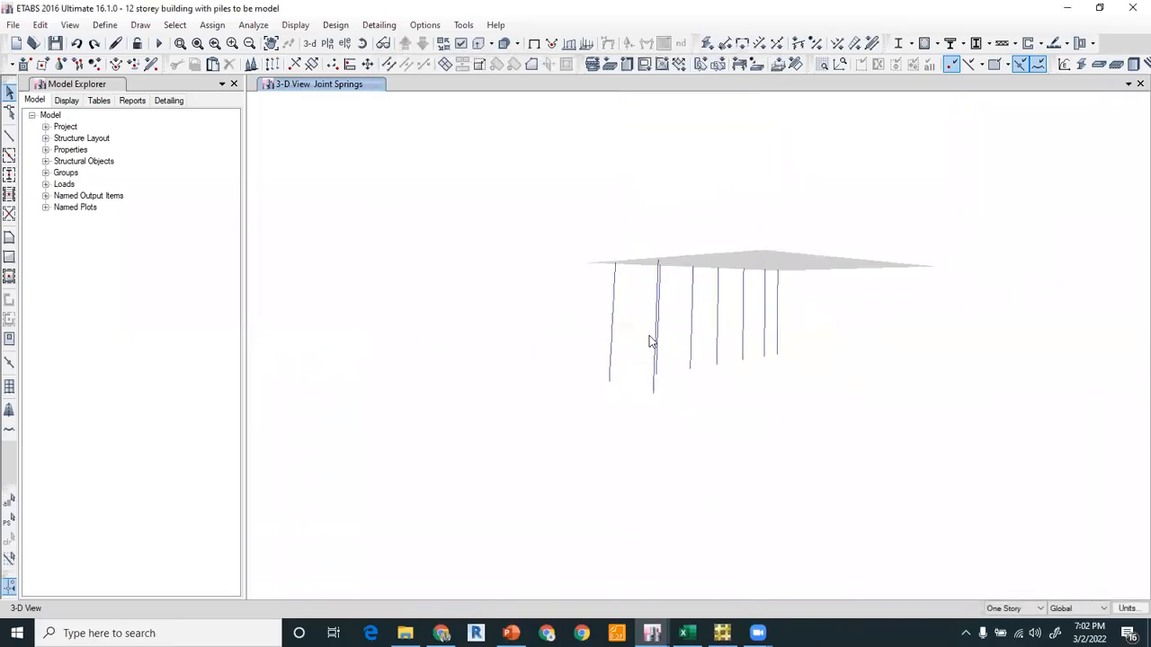
# Select all joints along the piles beneath the raft and assign them the "leteral springs" point spring property
pyautogui.moveTo(483, 180); pyautogui.dragTo(528, 479)
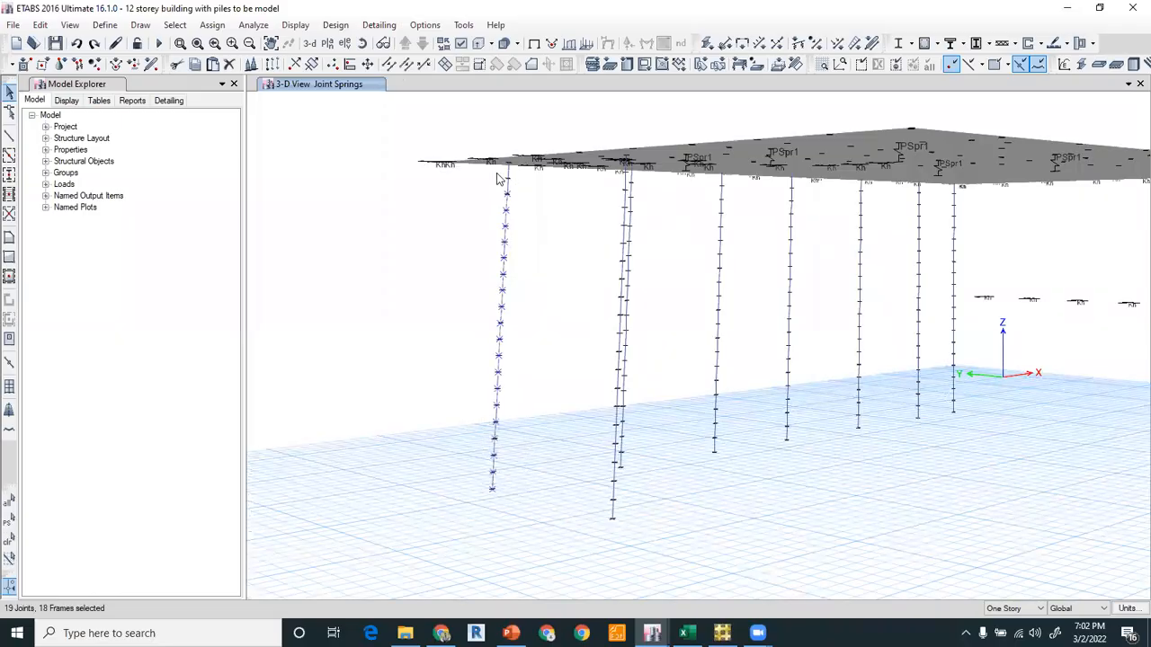
pyautogui.moveTo(609, 186); pyautogui.dragTo(652, 509)
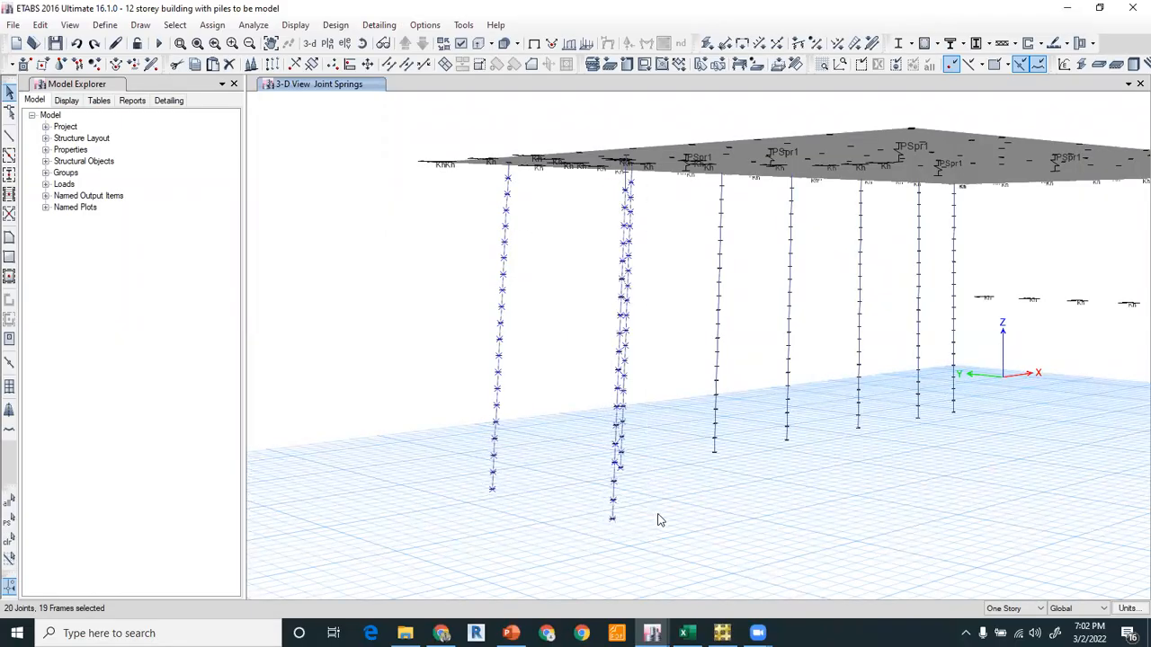
pyautogui.moveTo(714, 183); pyautogui.dragTo(743, 477)
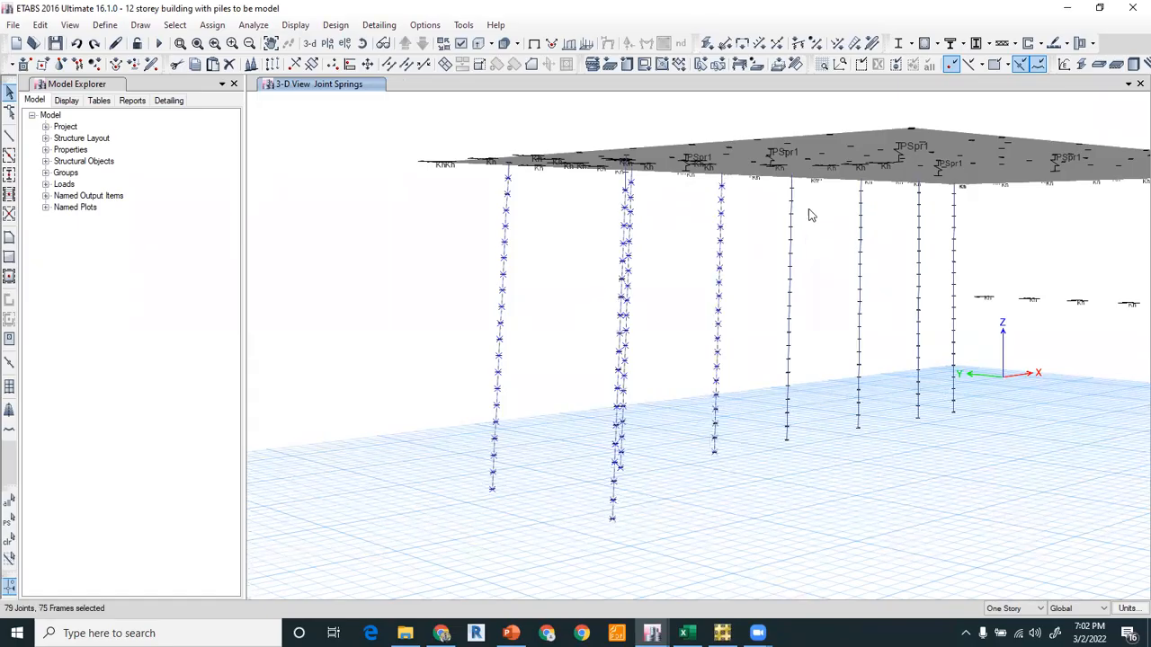
pyautogui.moveTo(785, 188); pyautogui.dragTo(801, 461)
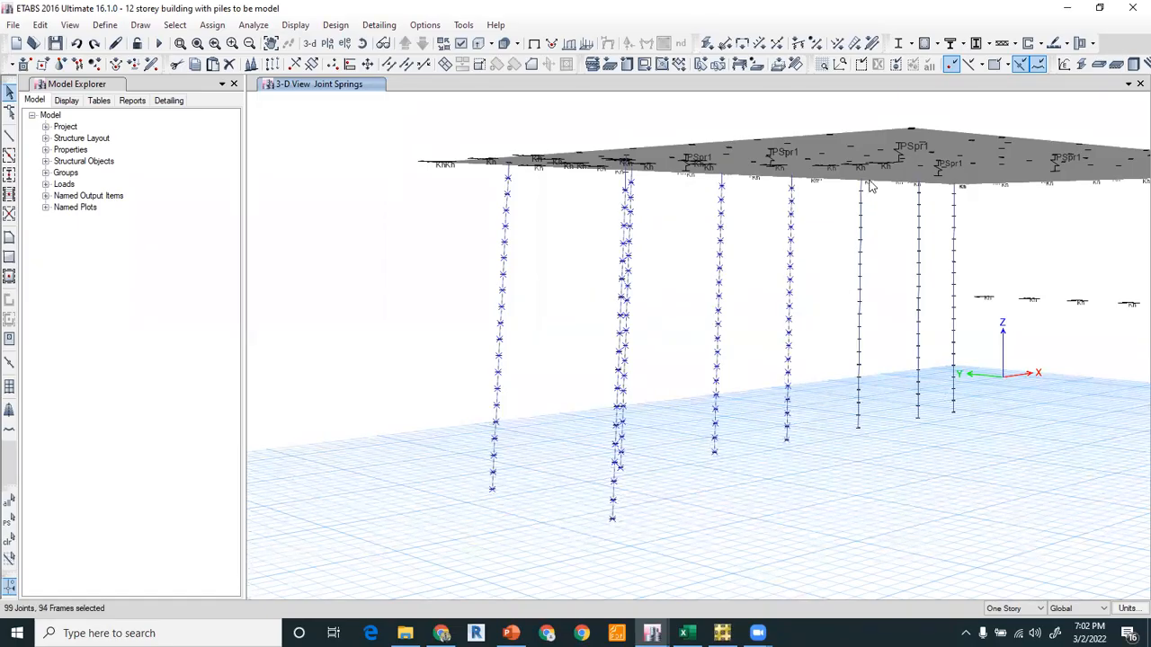
pyautogui.moveTo(849, 197); pyautogui.dragTo(970, 439)
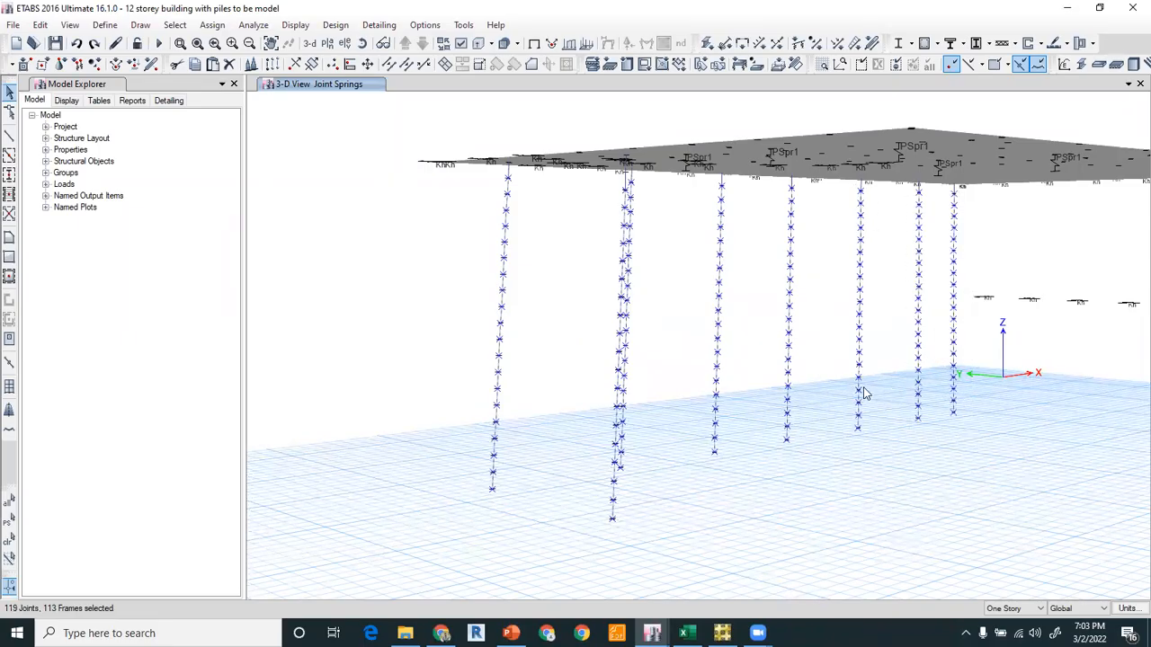
pyautogui.click(212, 24)
pyautogui.moveTo(256, 49)
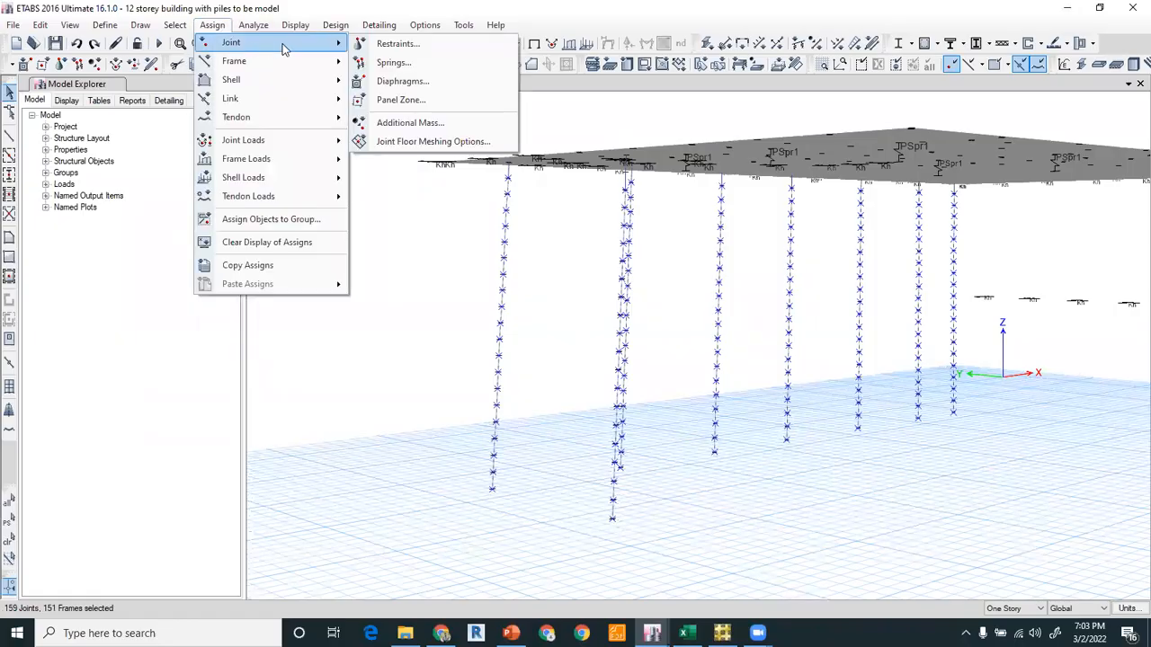
pyautogui.click(393, 62)
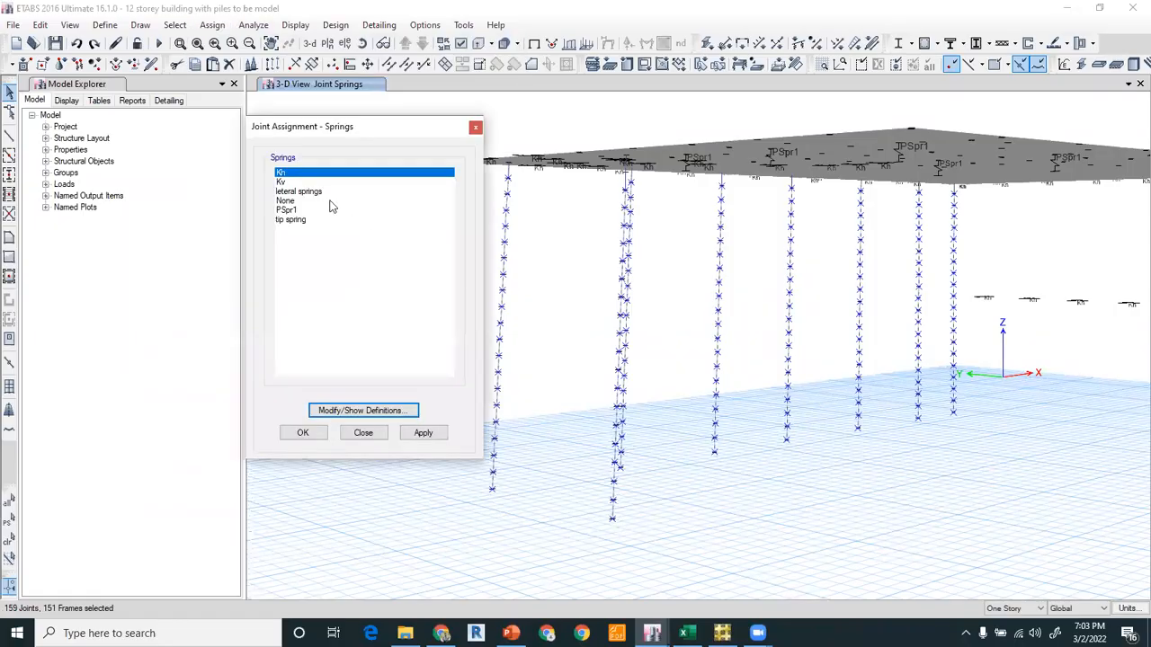
pyautogui.click(303, 191)
pyautogui.click(303, 433)
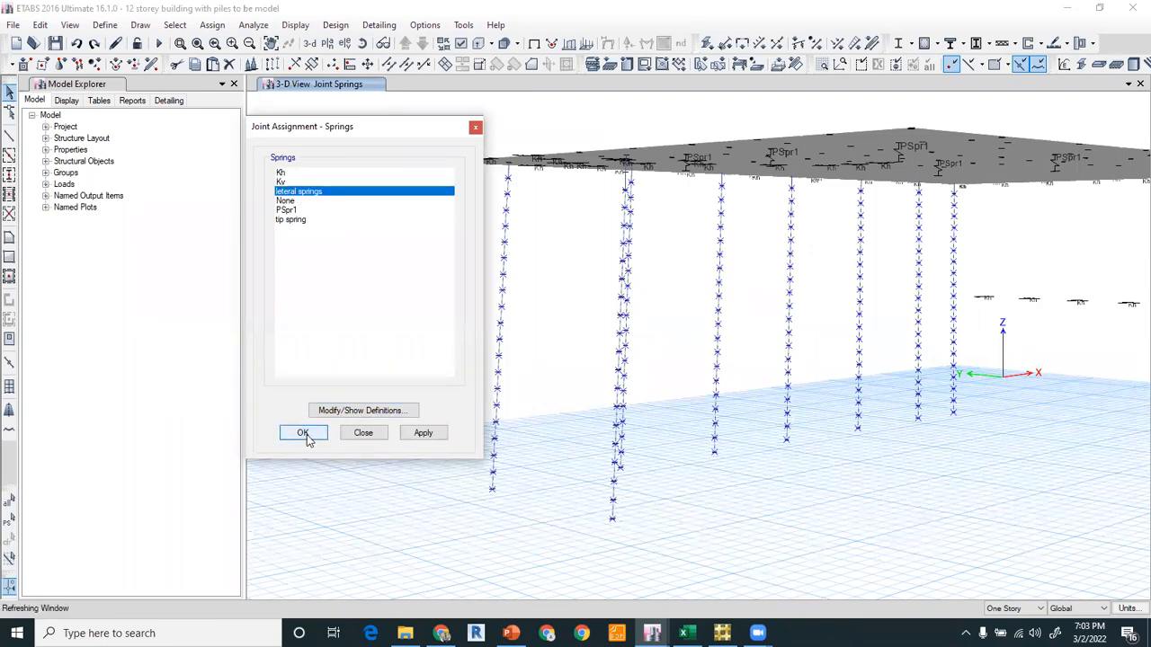
pyautogui.scroll(5, 498, 245)
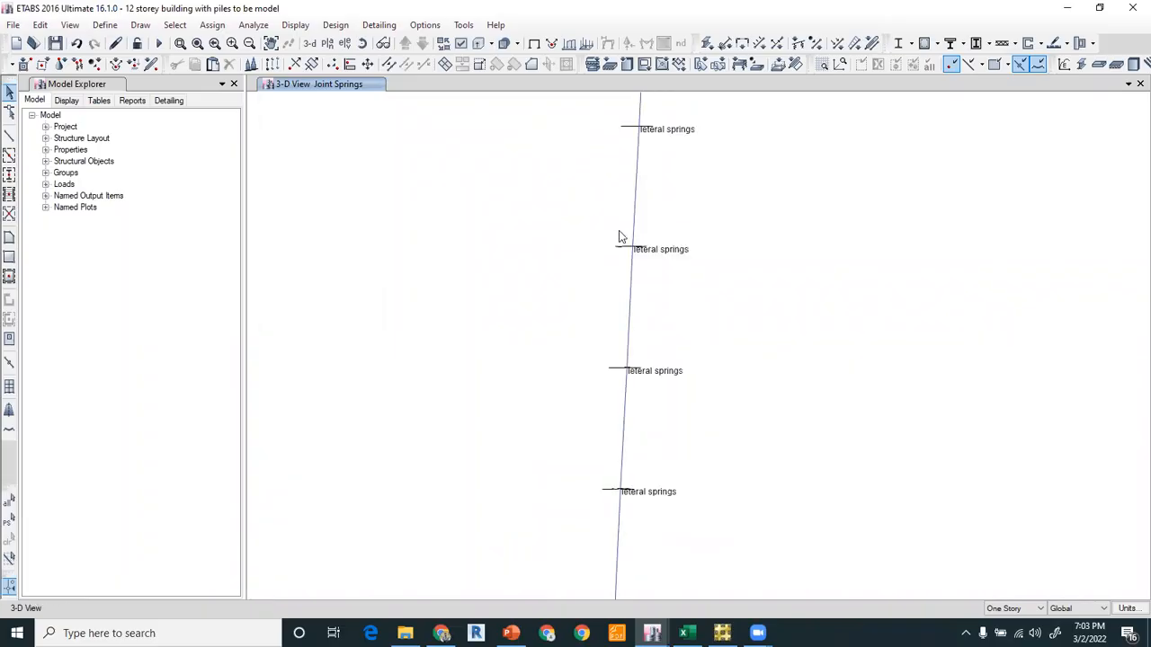
# Select the bottom joints of the piles and assign them the "tip spring" point spring property
pyautogui.scroll(-3, 618, 232)
pyautogui.scroll(2, 614, 239)
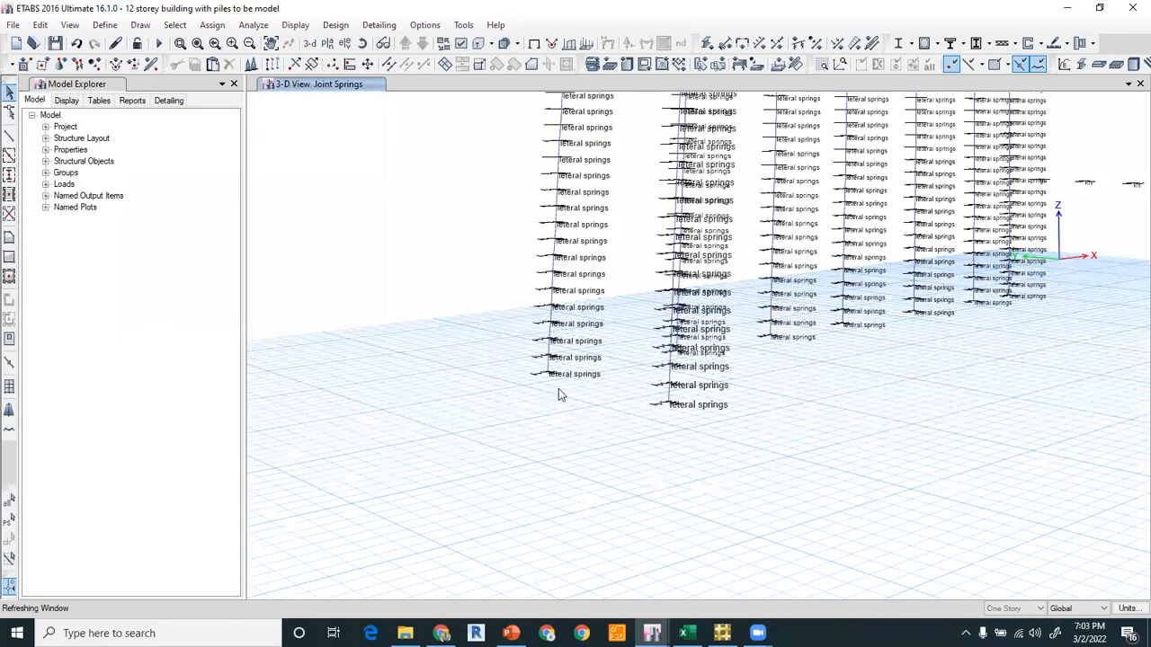
pyautogui.click(656, 405)
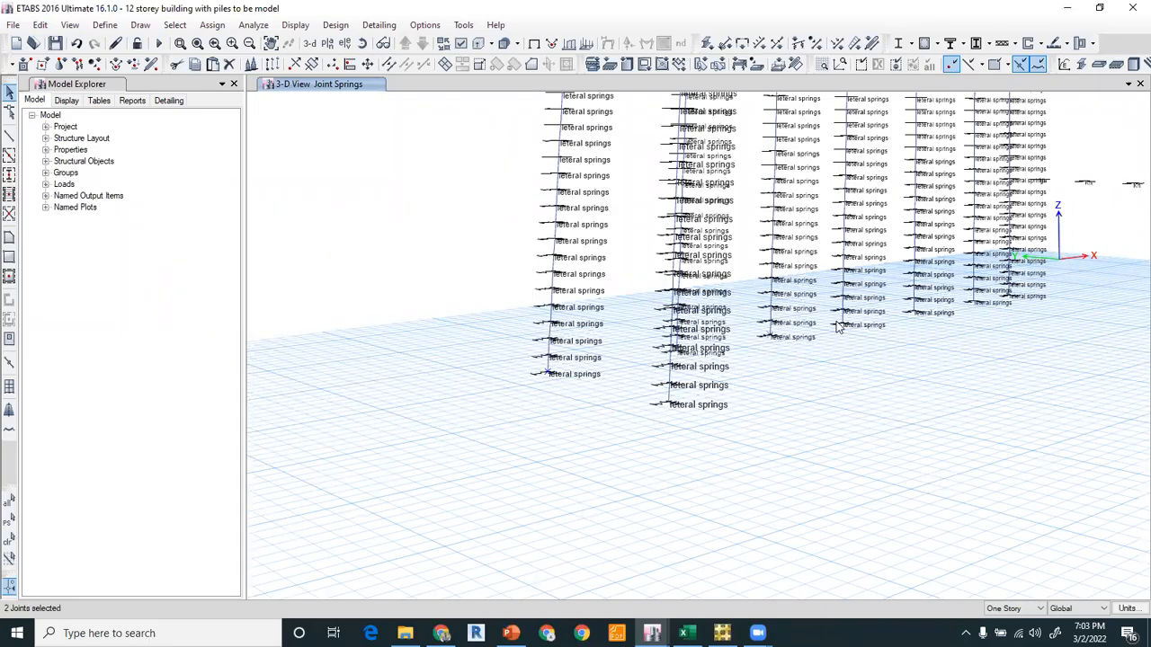
pyautogui.click(911, 315)
pyautogui.click(964, 304)
pyautogui.click(1005, 299)
pyautogui.click(212, 25)
pyautogui.moveTo(315, 44)
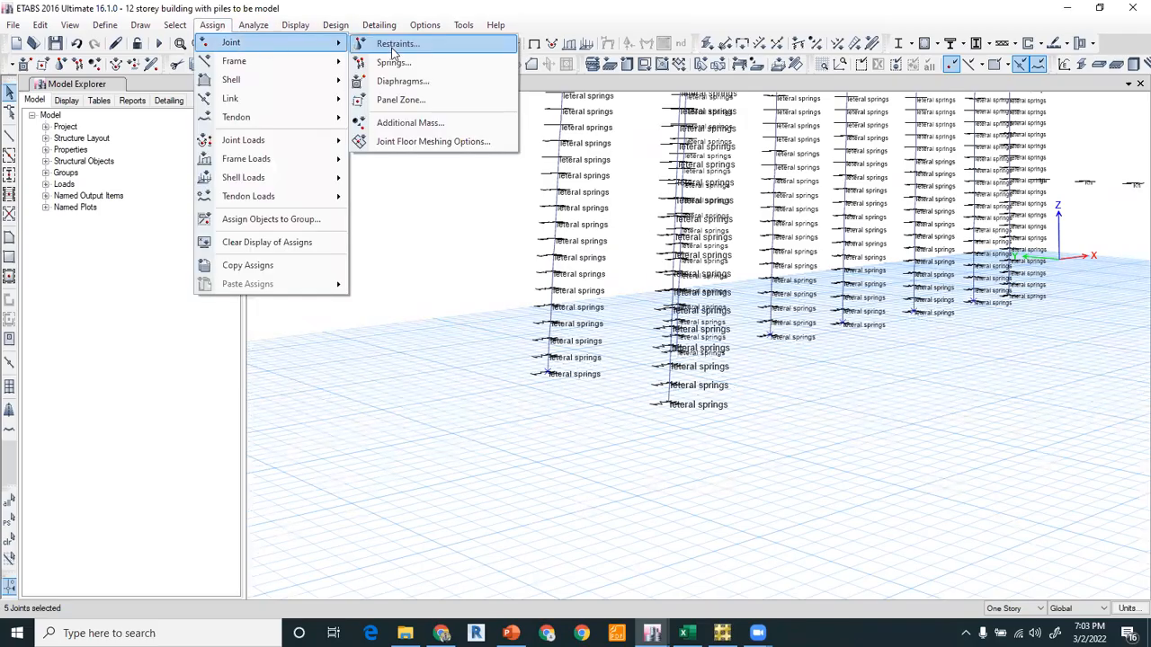
pyautogui.click(394, 63)
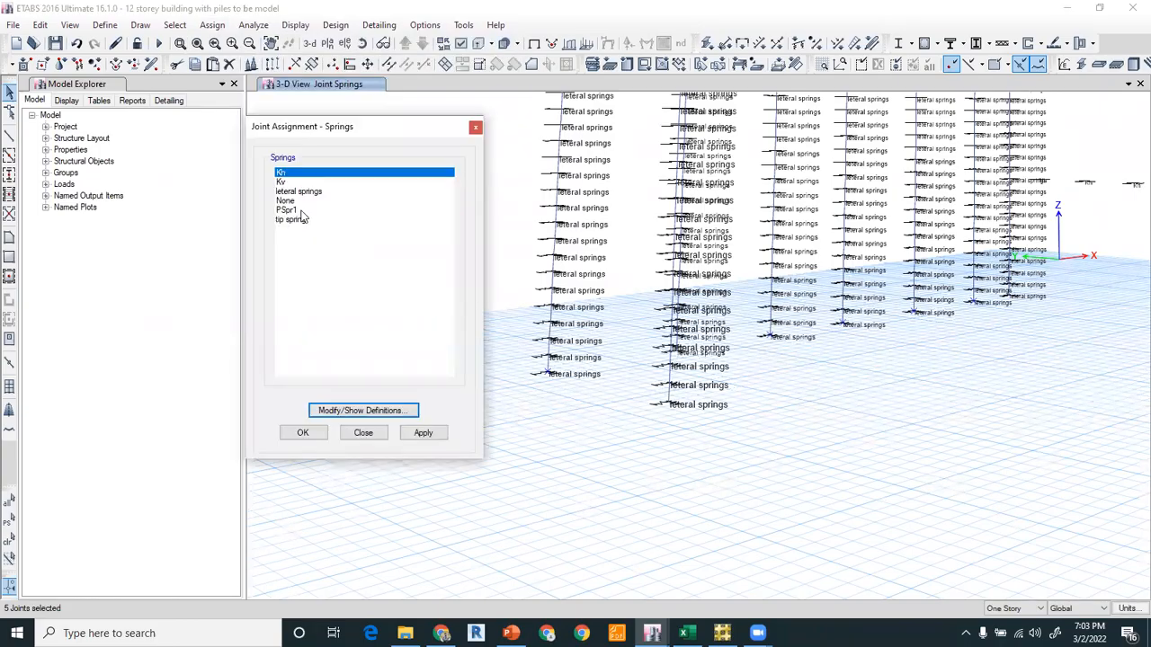
pyautogui.click(297, 221)
pyautogui.click(302, 432)
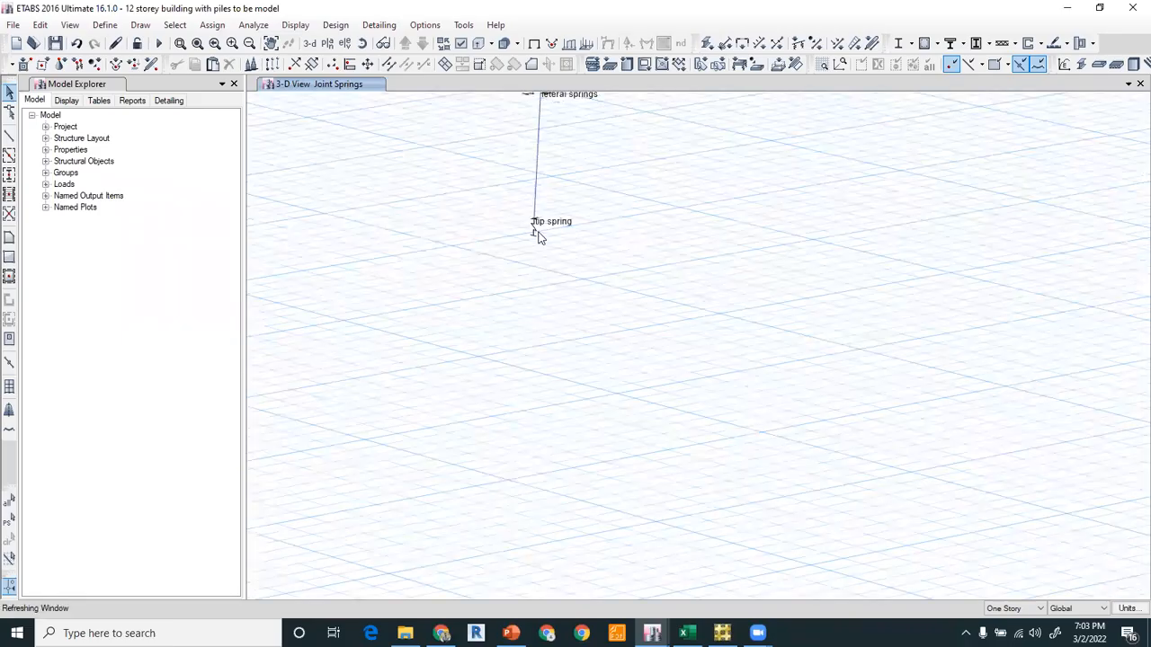
pyautogui.moveTo(558, 206); pyautogui.dragTo(536, 434, button='middle')
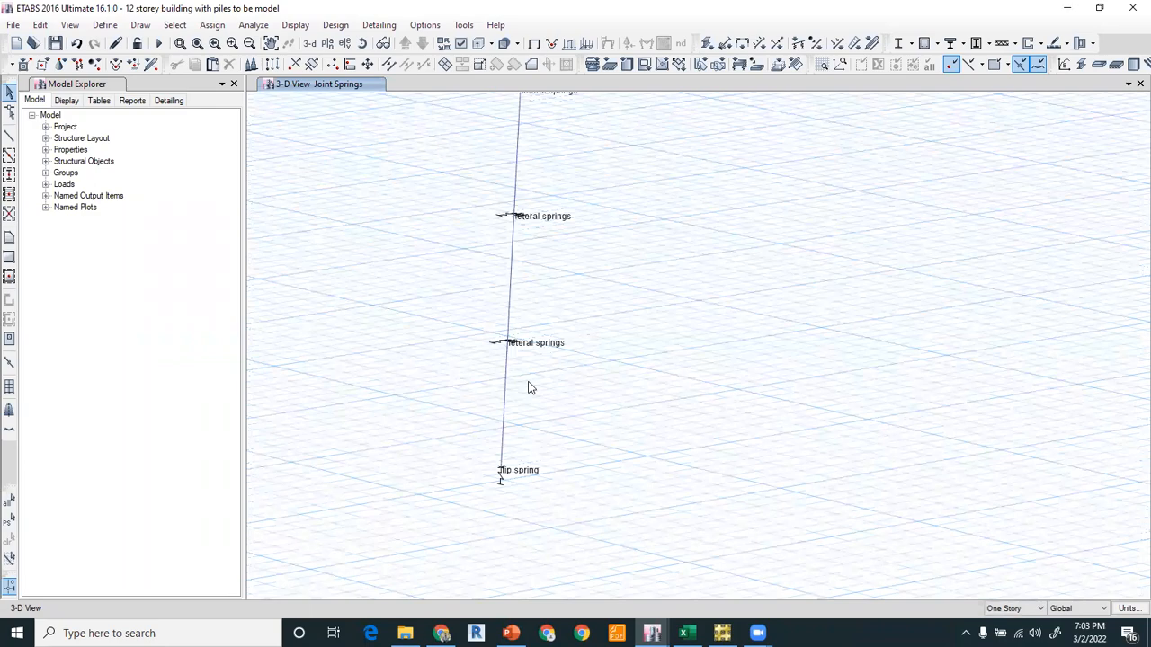
pyautogui.scroll(-5, 540, 387)
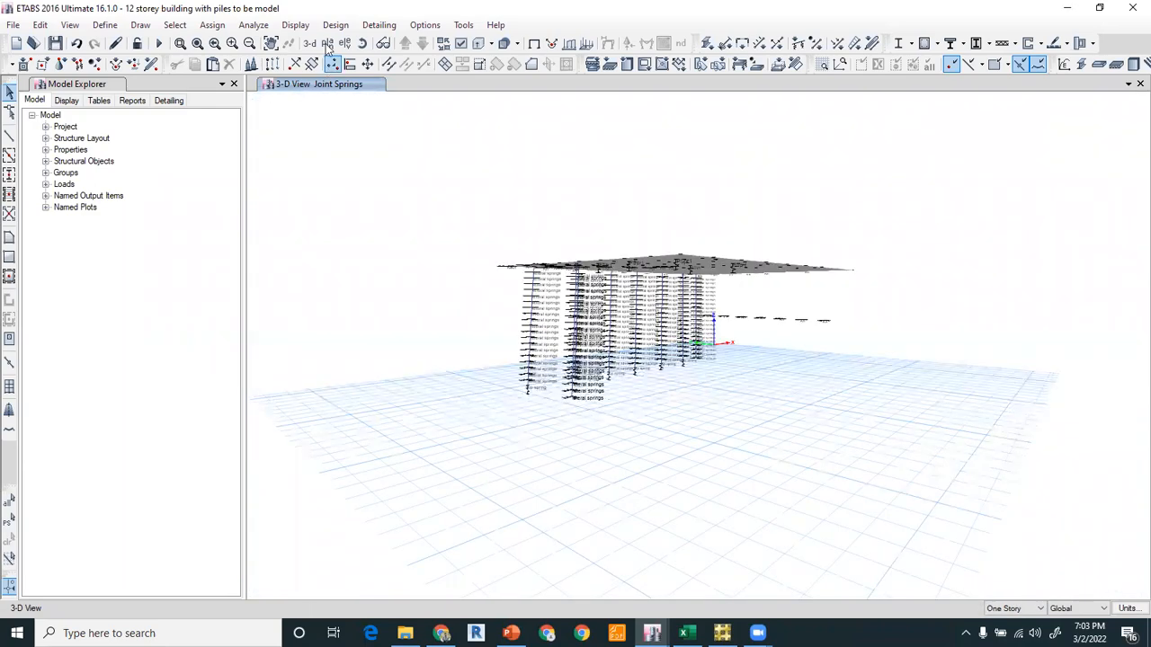
# Show the Basement plan view and select the raft slab
pyautogui.click(327, 44)
pyautogui.click(512, 402)
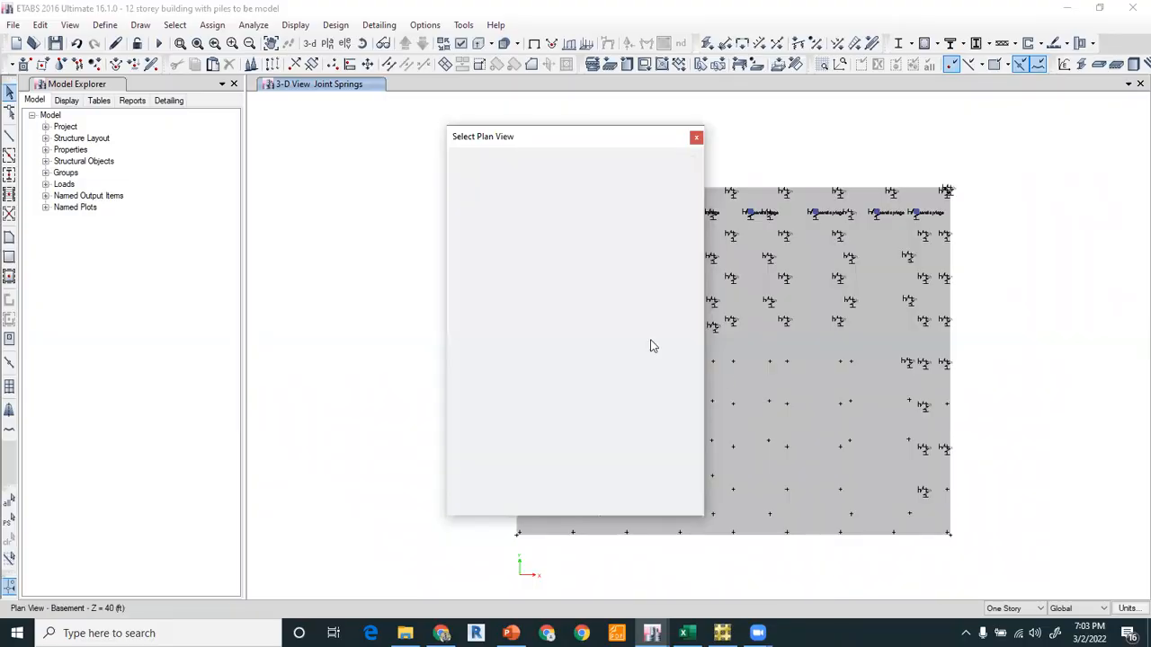
pyautogui.click(543, 321)
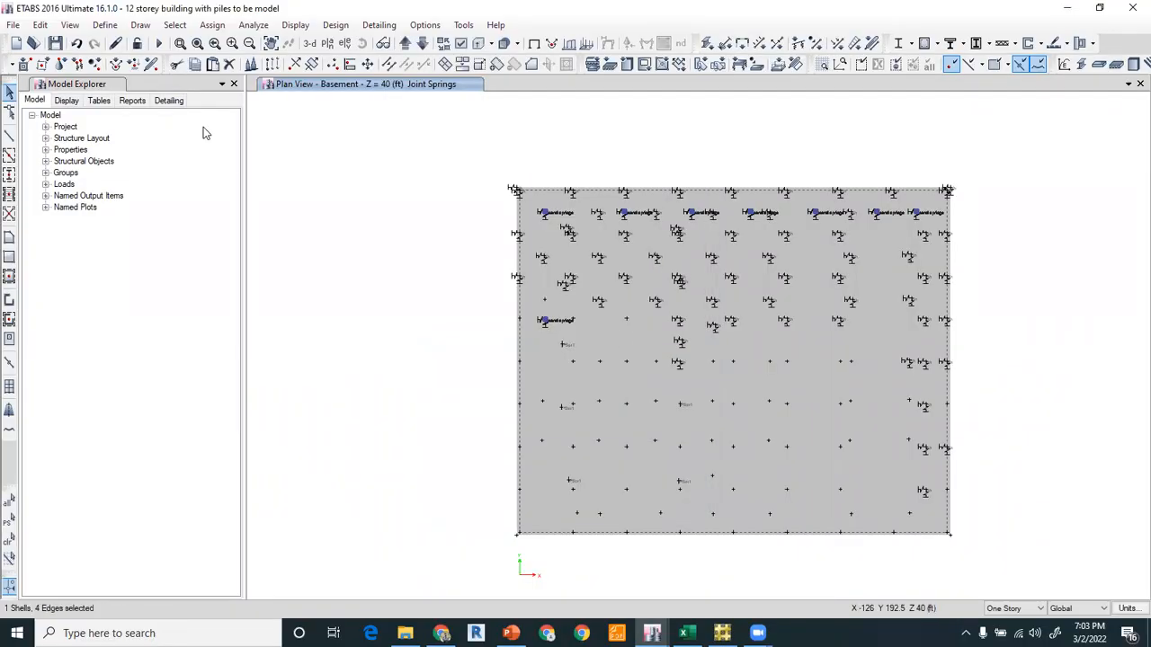
# Modify the "1.2 tsf" area spring property to act in compression only in the local 3 direction
pyautogui.click(210, 25)
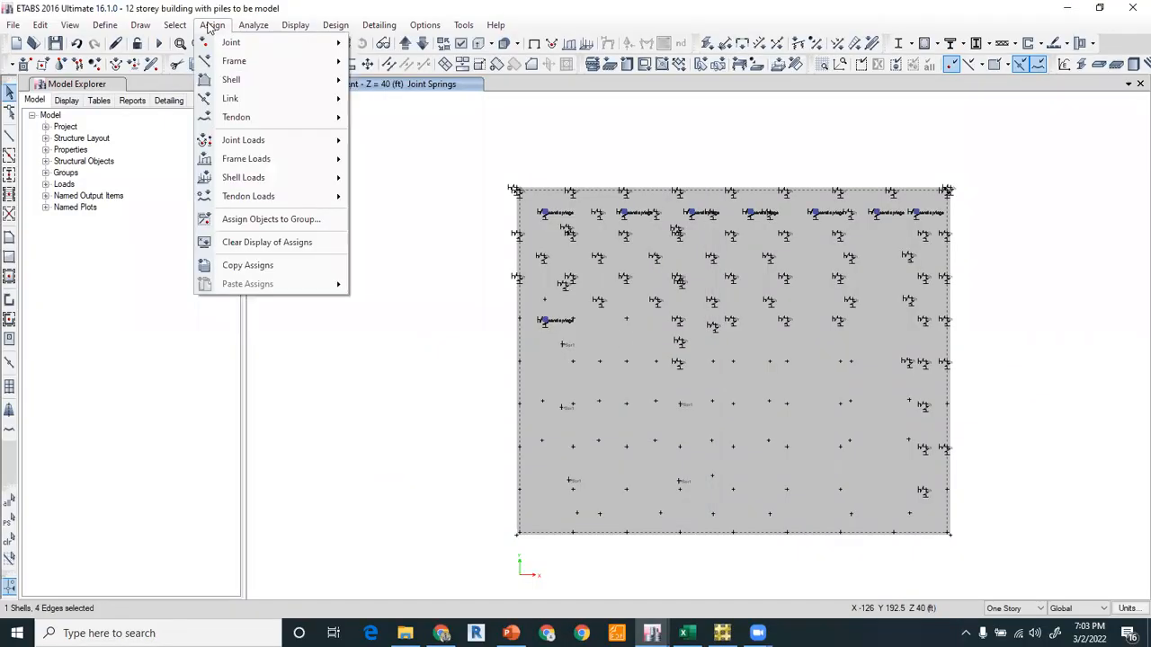
pyautogui.click(112, 25)
pyautogui.moveTo(225, 67)
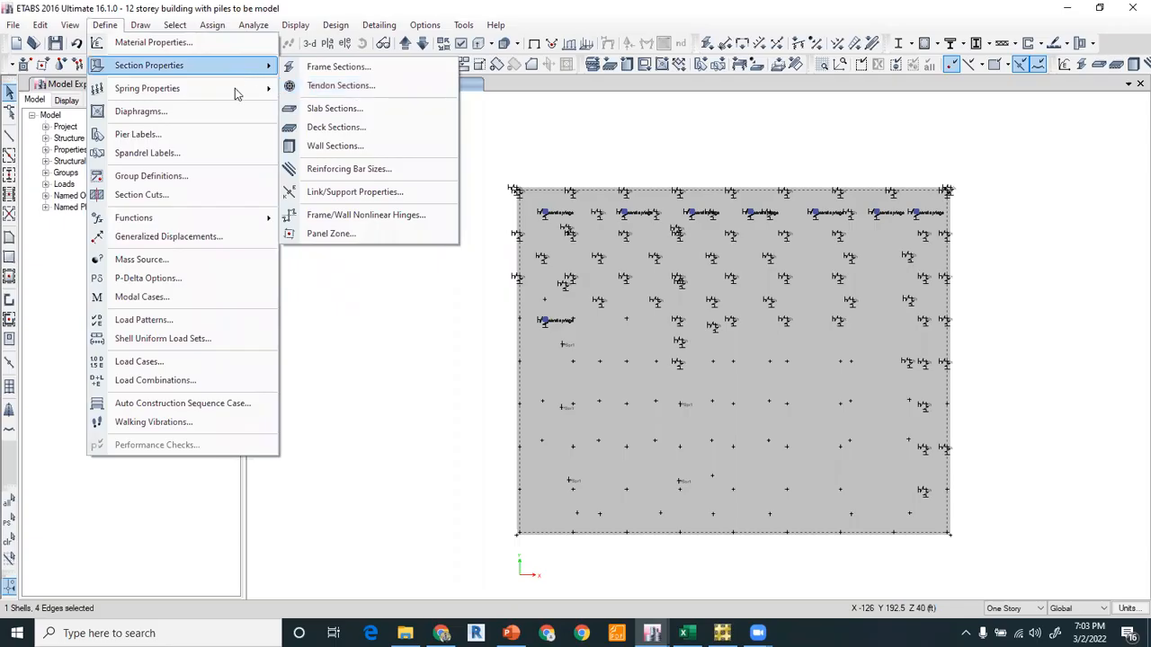
pyautogui.moveTo(241, 90)
pyautogui.click(334, 126)
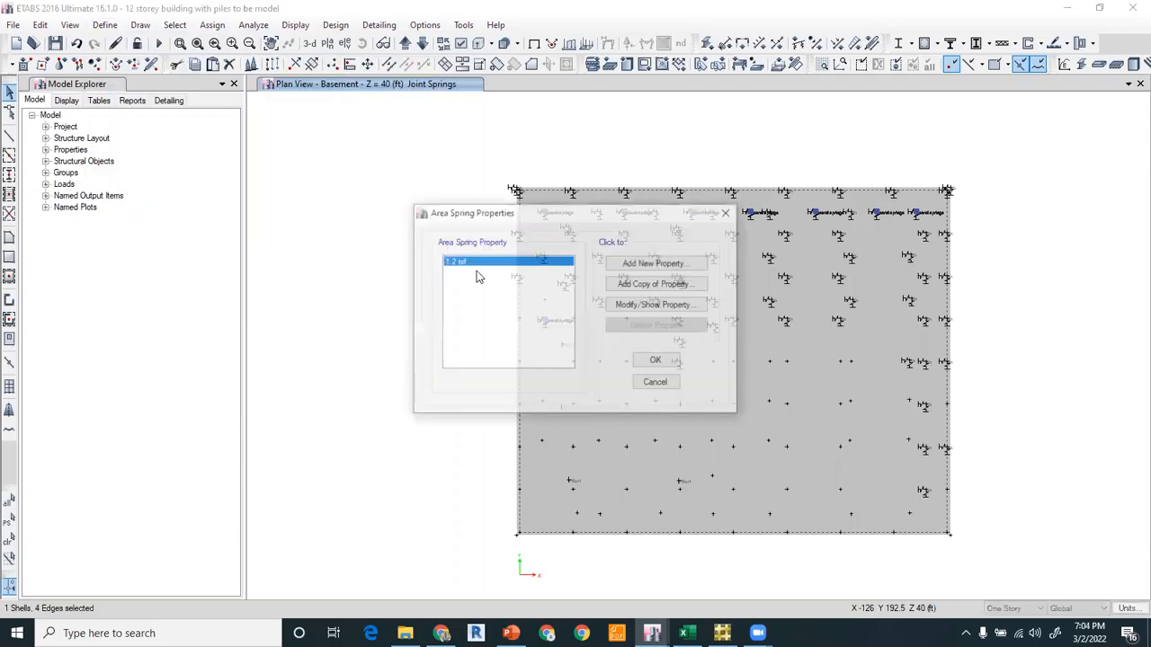
pyautogui.click(656, 305)
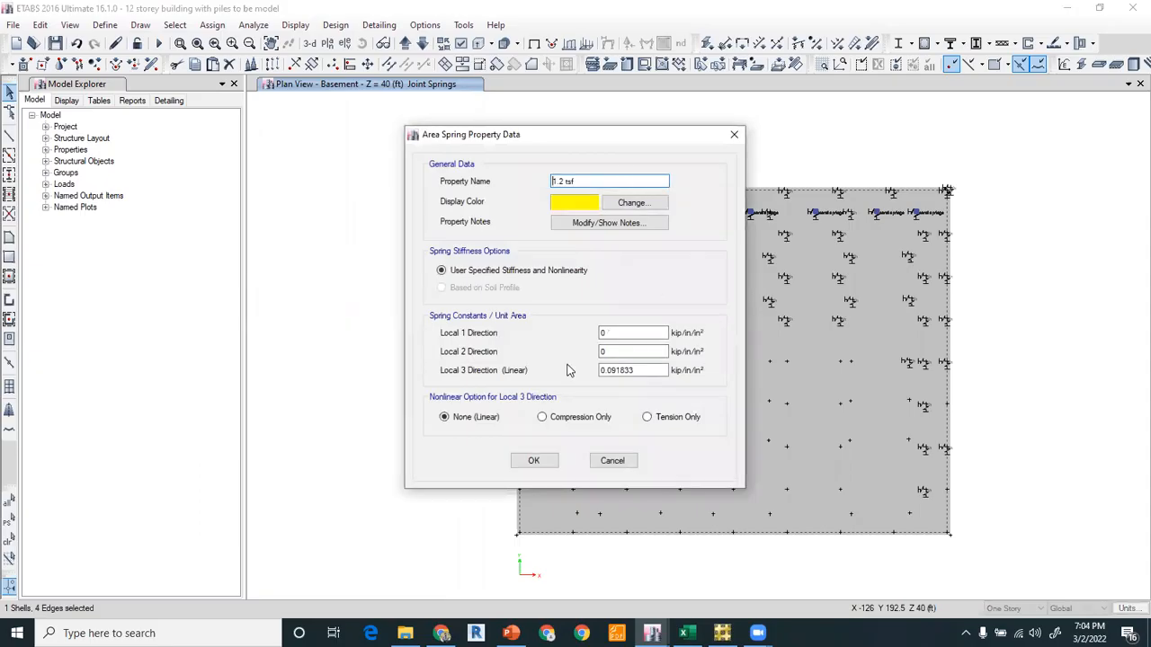
pyautogui.click(543, 418)
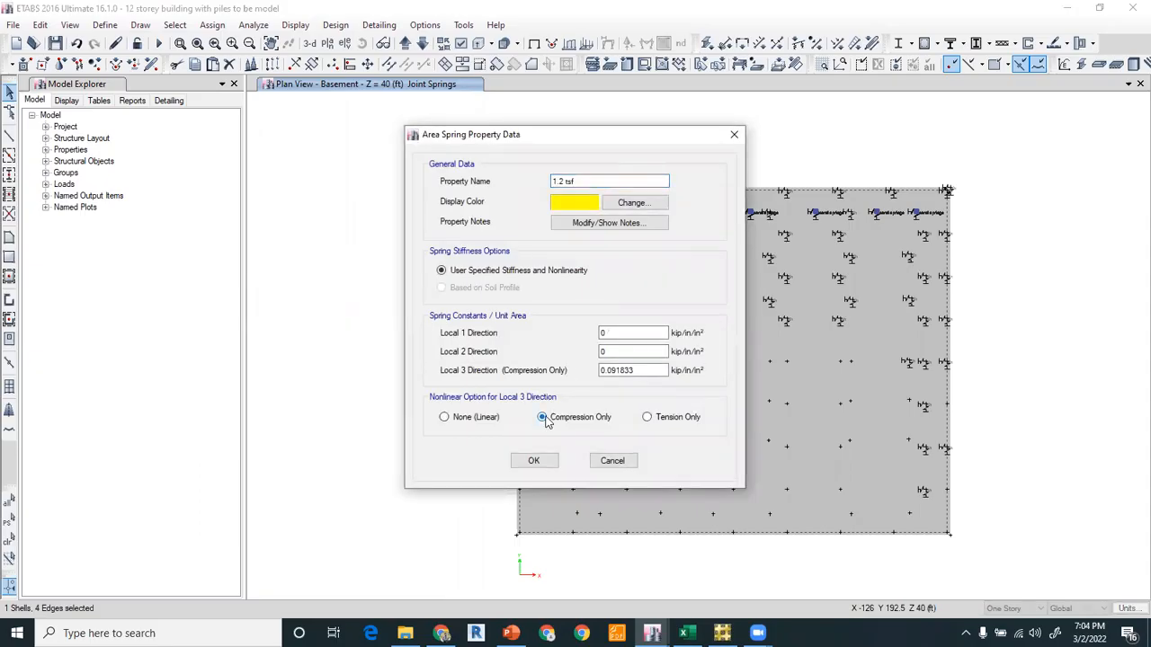
pyautogui.click(462, 420)
pyautogui.click(563, 419)
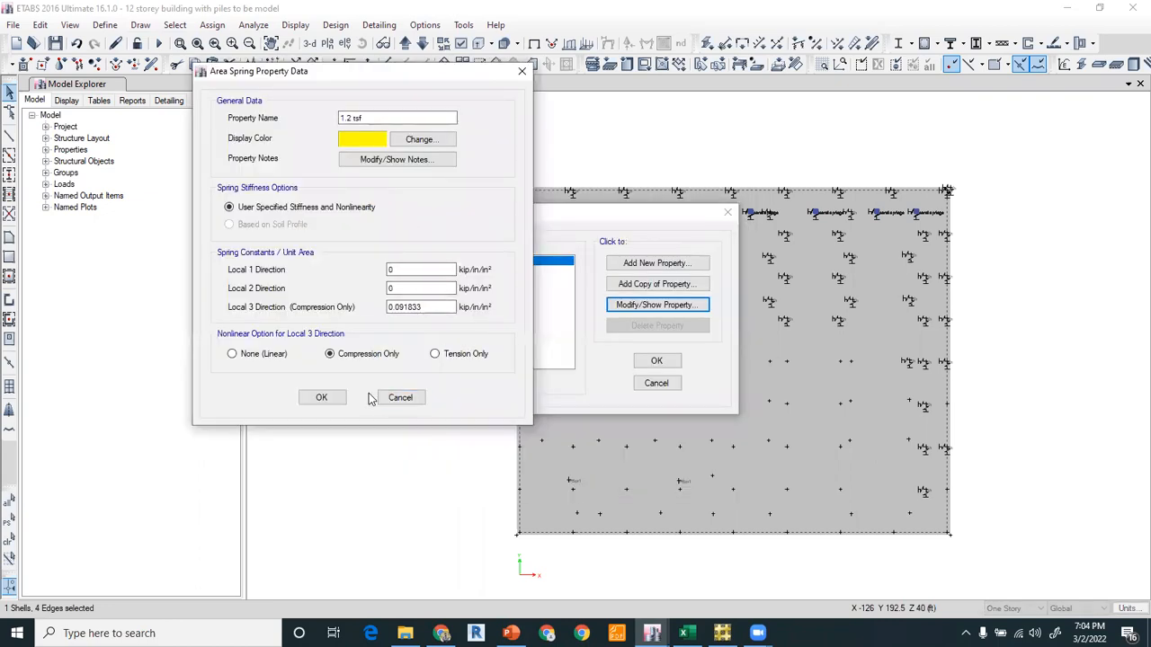
pyautogui.click(322, 398)
pyautogui.click(656, 358)
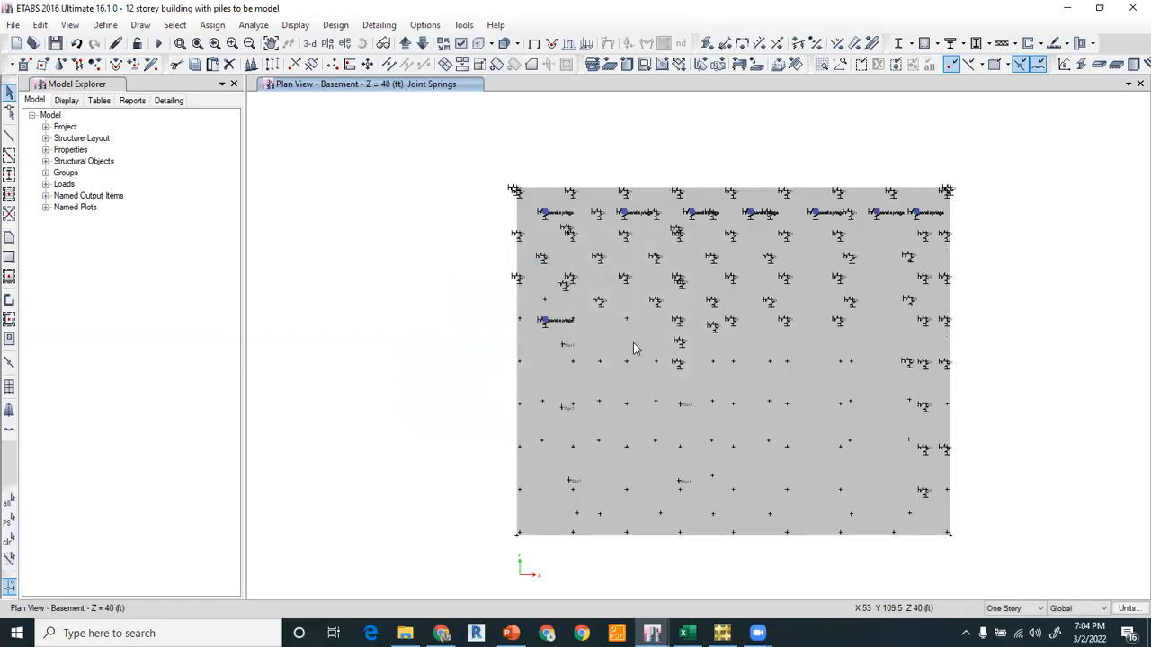
# Assign the "1.2 tsf" area spring to the selected raft slab and check the spring entry in its slab information
pyautogui.click(212, 25)
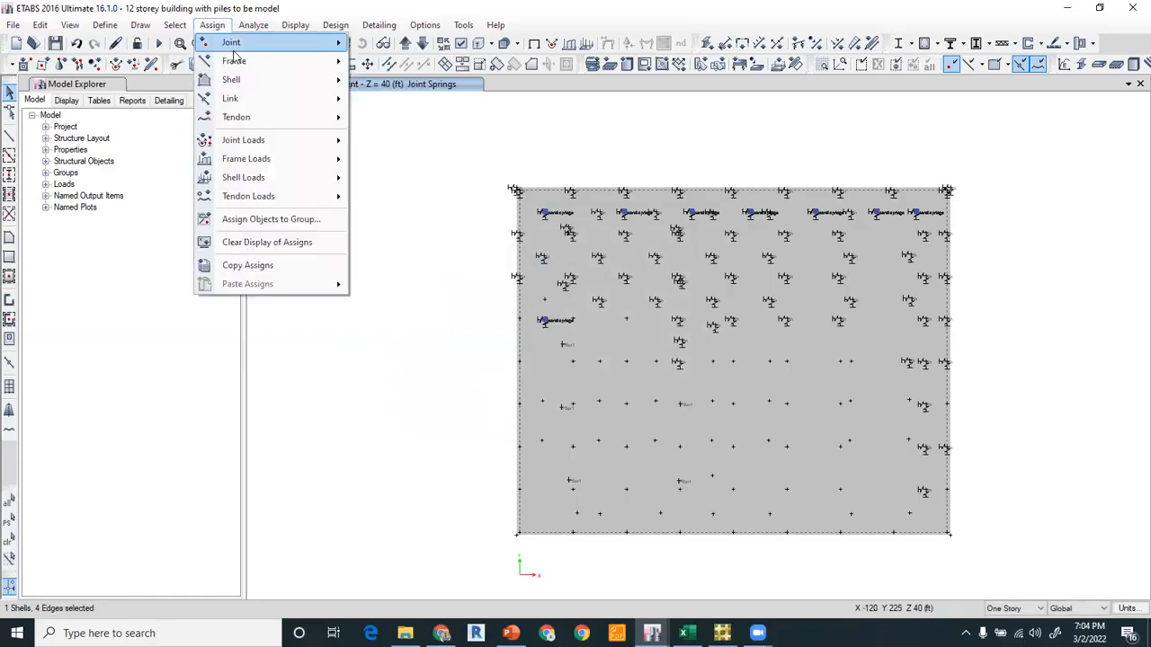
pyautogui.moveTo(237, 79)
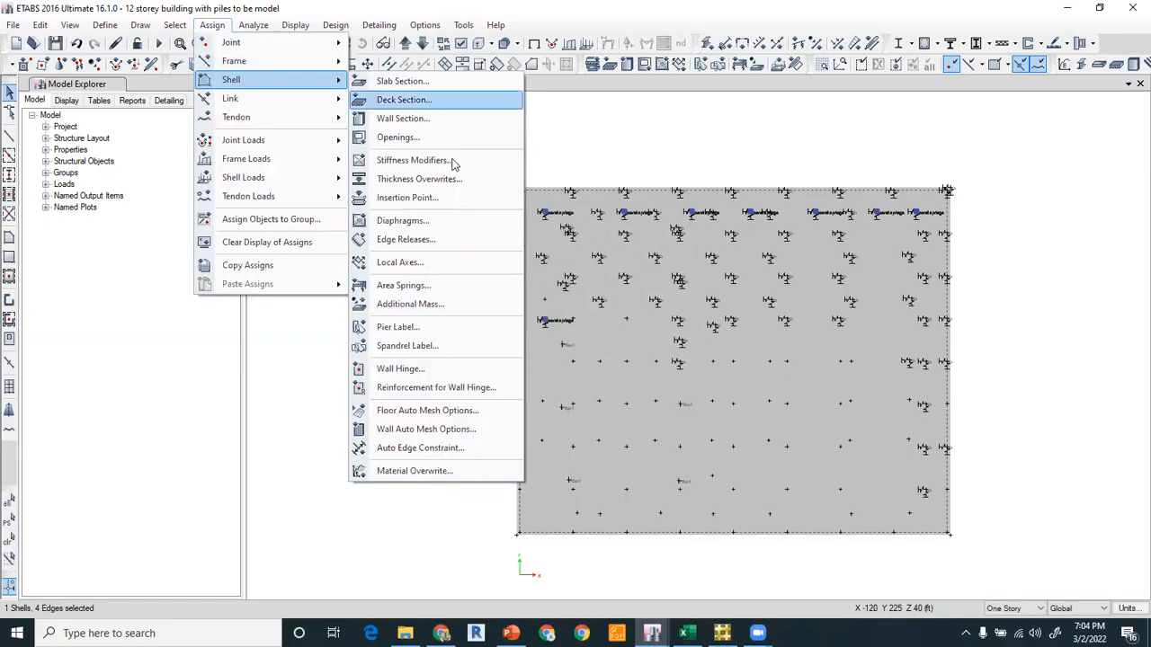
pyautogui.click(439, 285)
pyautogui.click(312, 435)
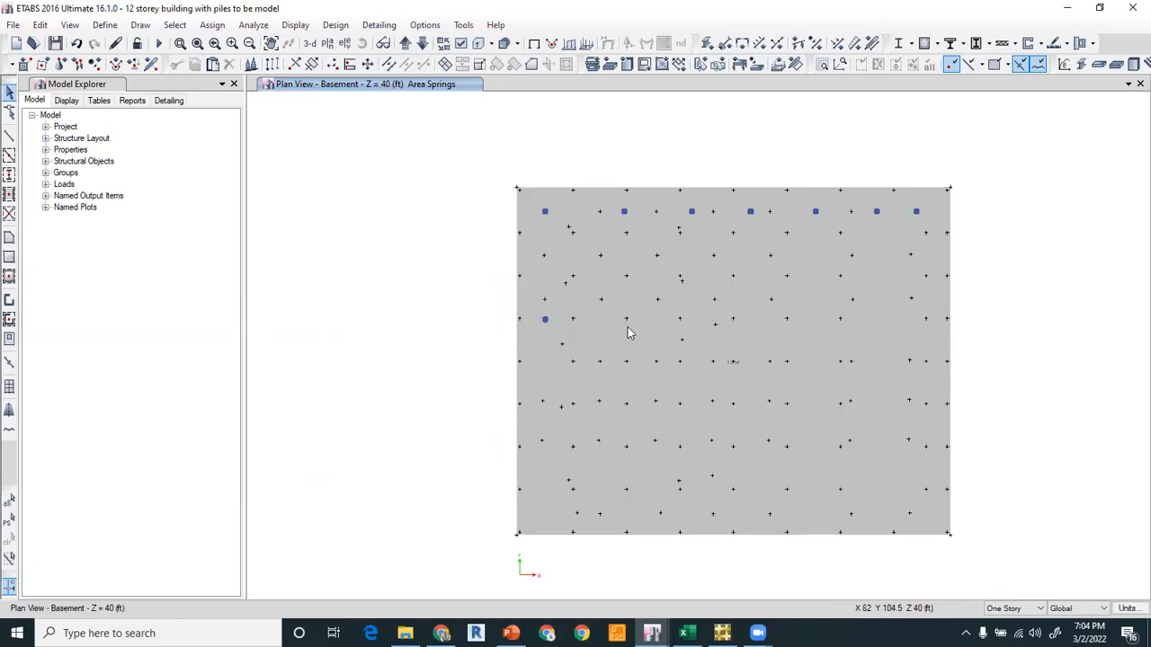
pyautogui.rightClick(602, 283)
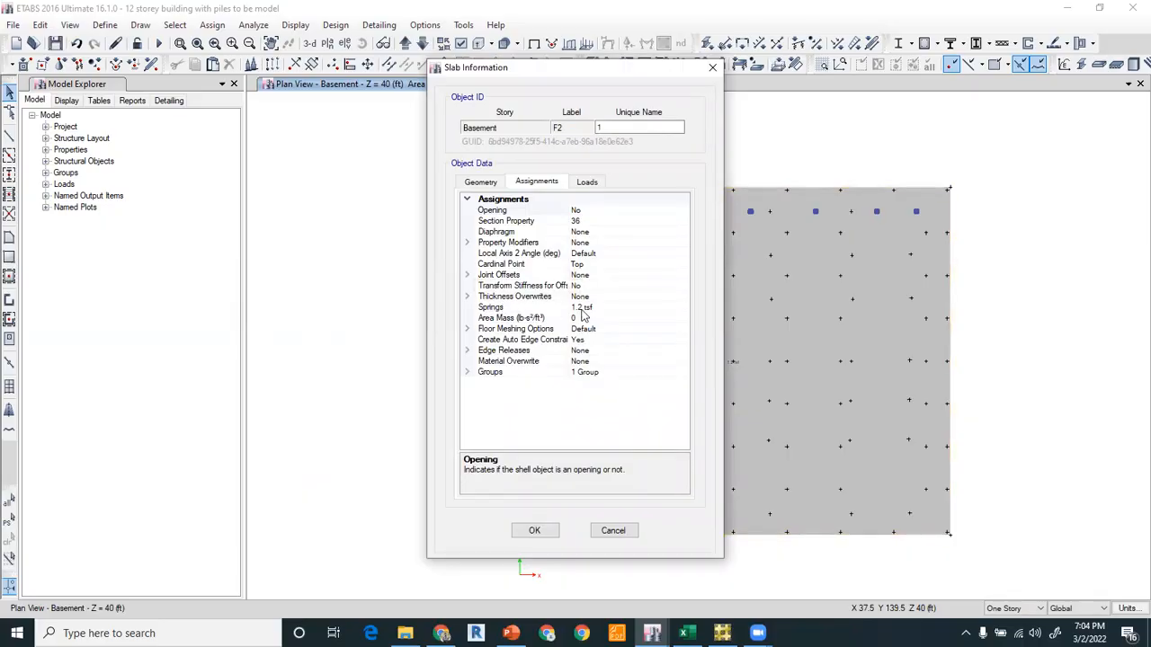
pyautogui.click(712, 68)
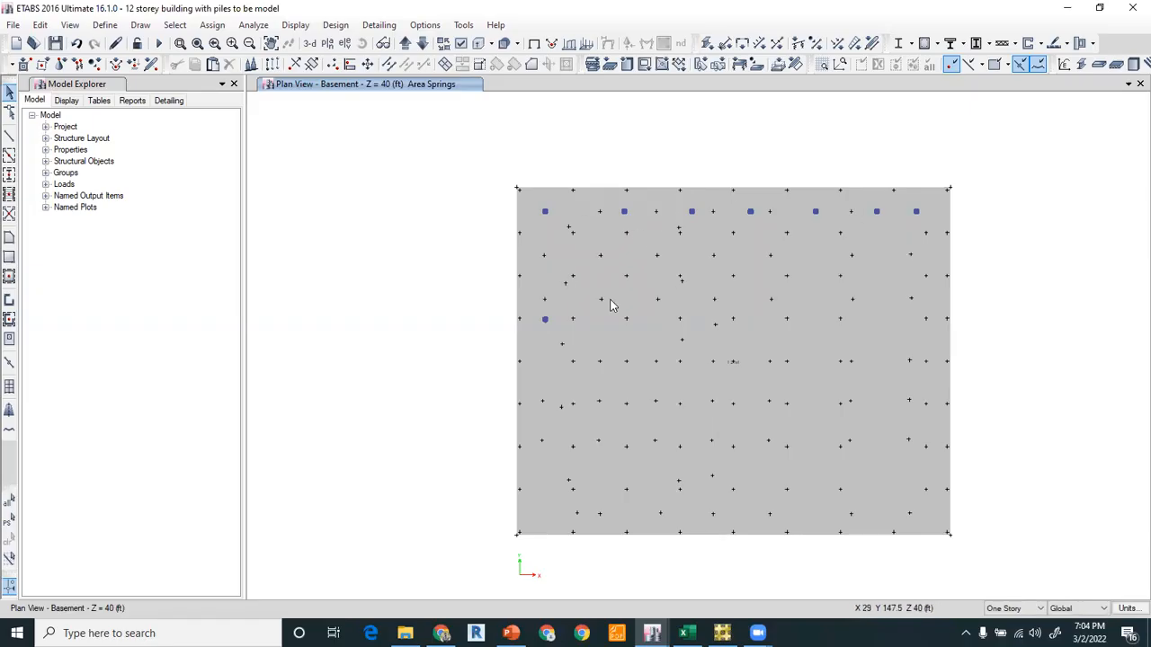
# Switch to the ETABS model "12 storey building with piles" and examine its full pile layout beneath the raft in 3-D
pyautogui.moveTo(665, 378); pyautogui.dragTo(657, 336, button='middle')
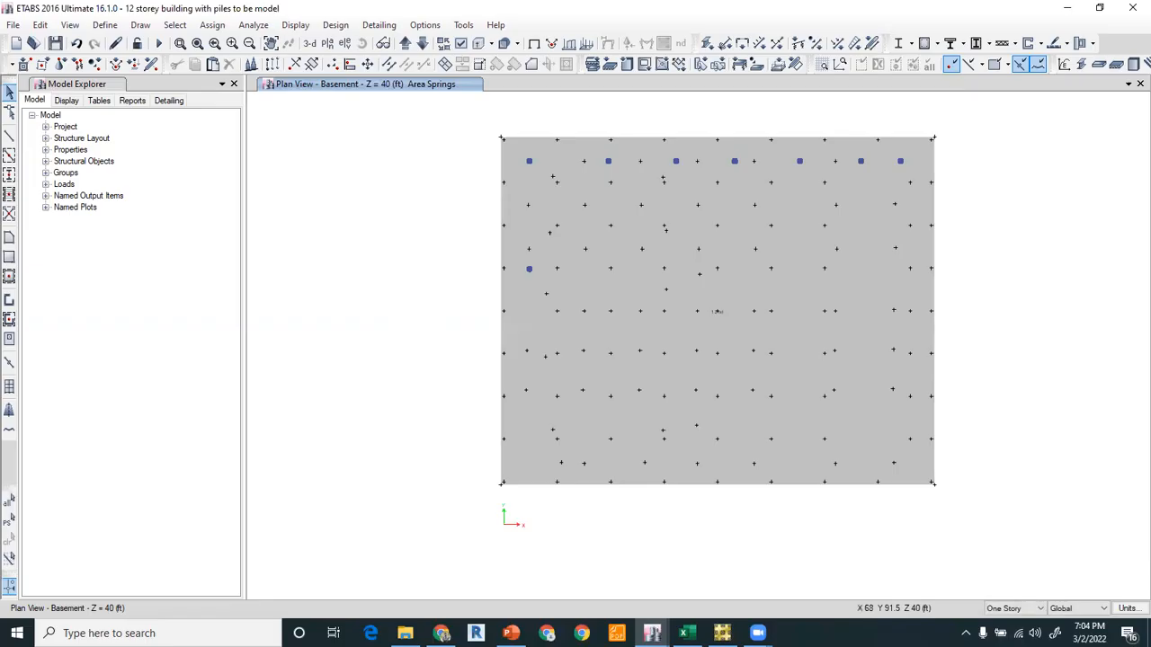
pyautogui.click(652, 633)
pyautogui.click(578, 561)
pyautogui.click(652, 633)
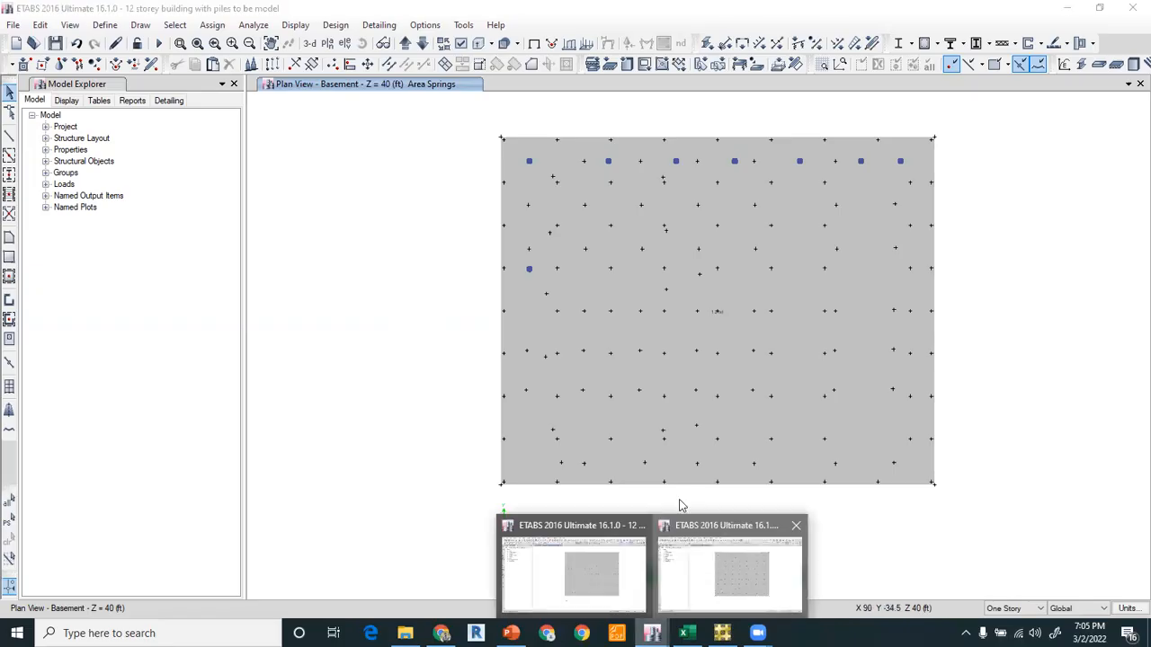
pyautogui.click(710, 549)
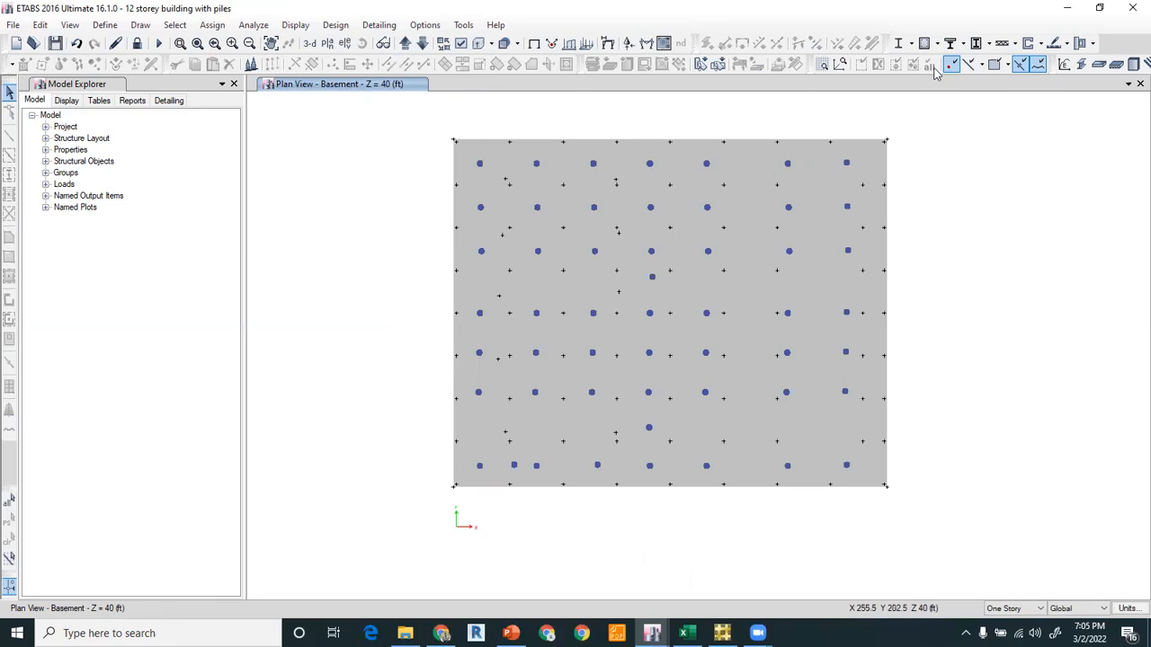
pyautogui.click(308, 44)
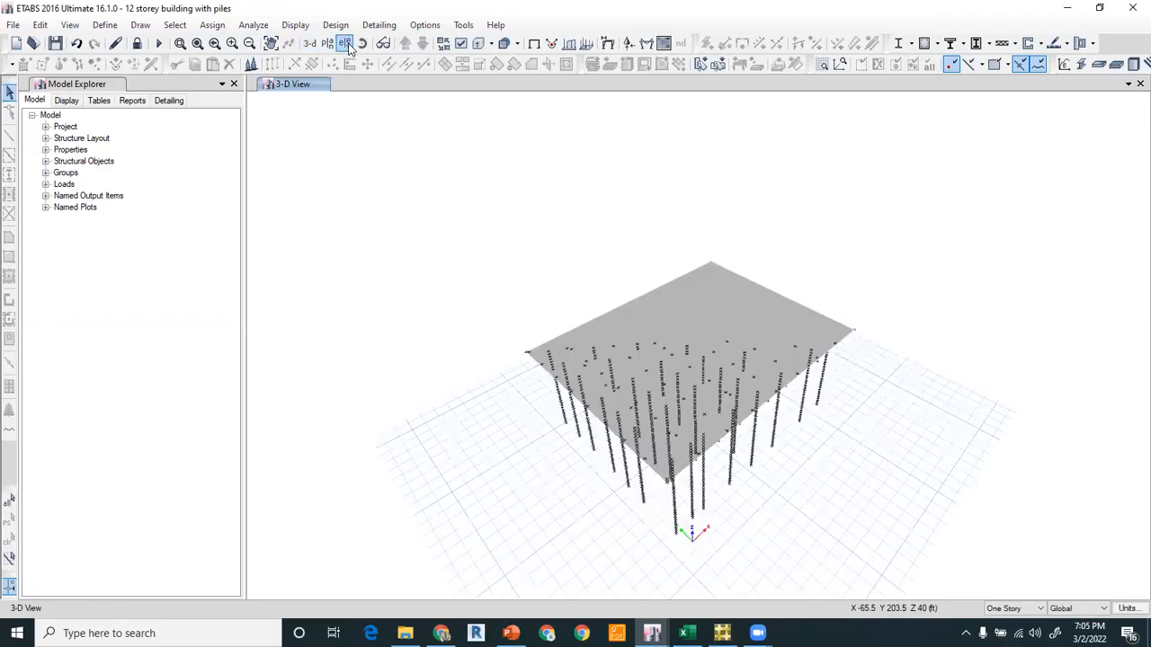
pyautogui.moveTo(455, 392); pyautogui.dragTo(501, 399)
pyautogui.scroll(3, 640, 471)
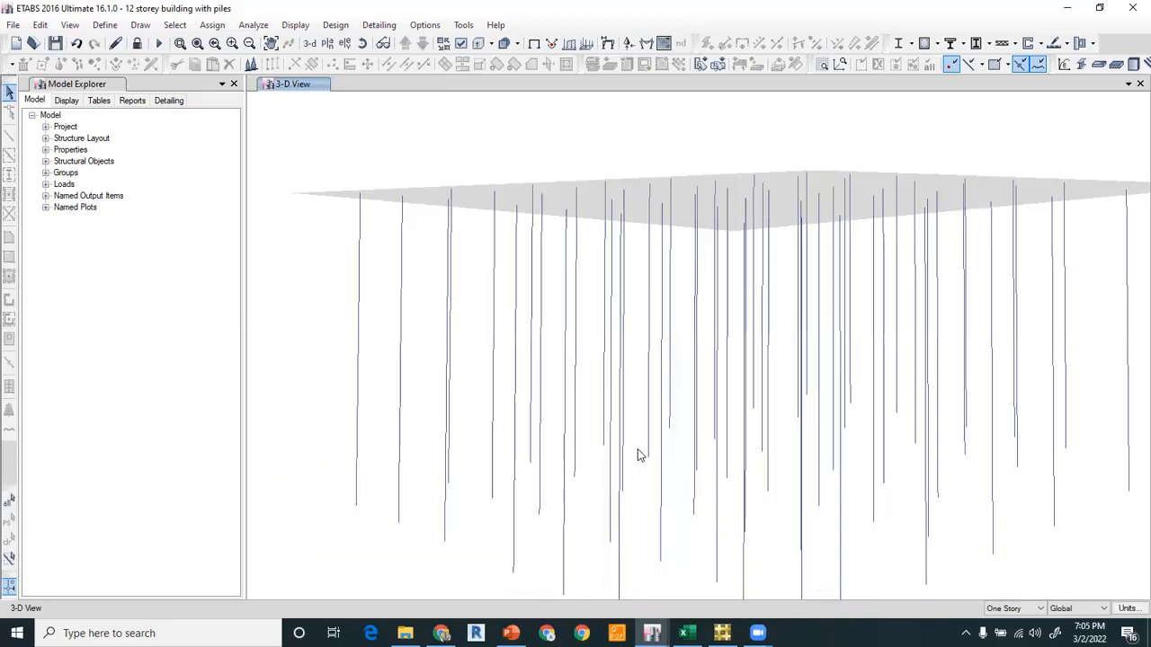
# Inspect the segmented piles beneath the raft, both close up near the raft edge and as a whole group
pyautogui.moveTo(615, 384); pyautogui.dragTo(584, 326, button='middle')
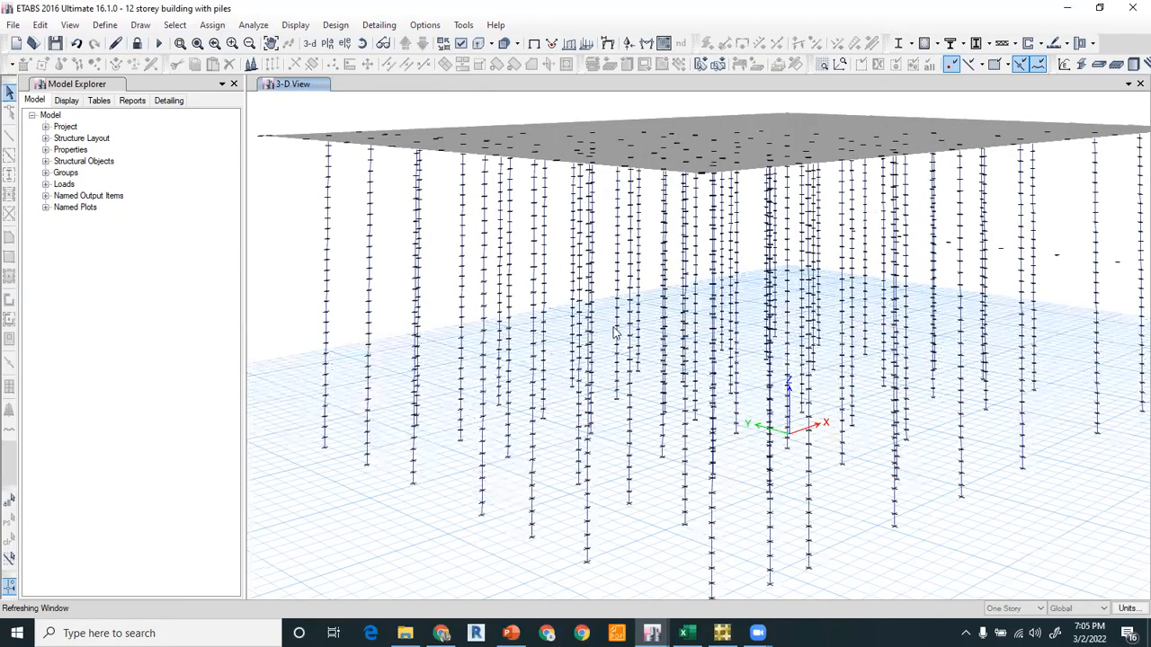
pyautogui.scroll(-3, 614, 333)
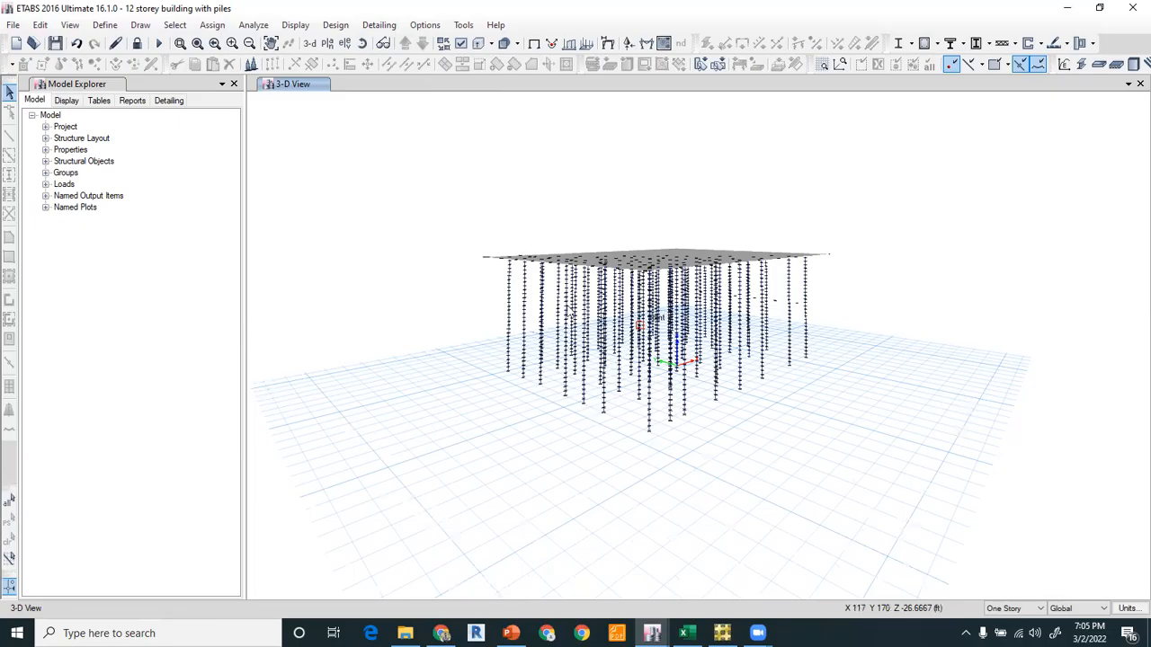
pyautogui.scroll(3, 508, 288)
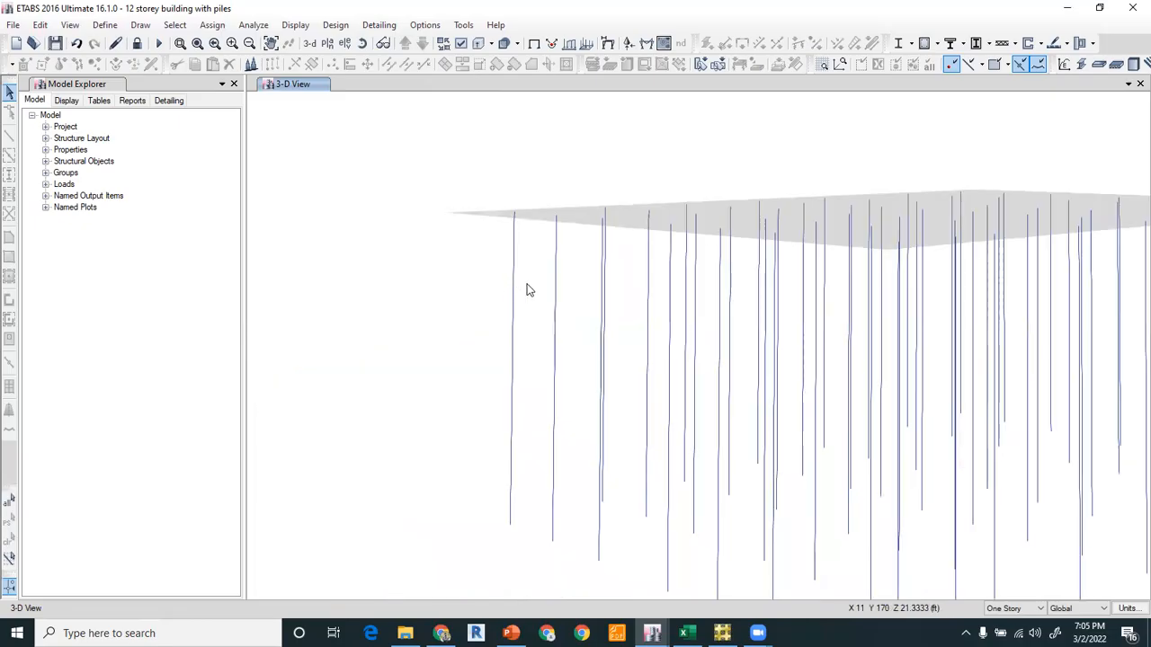
pyautogui.scroll(2, 531, 290)
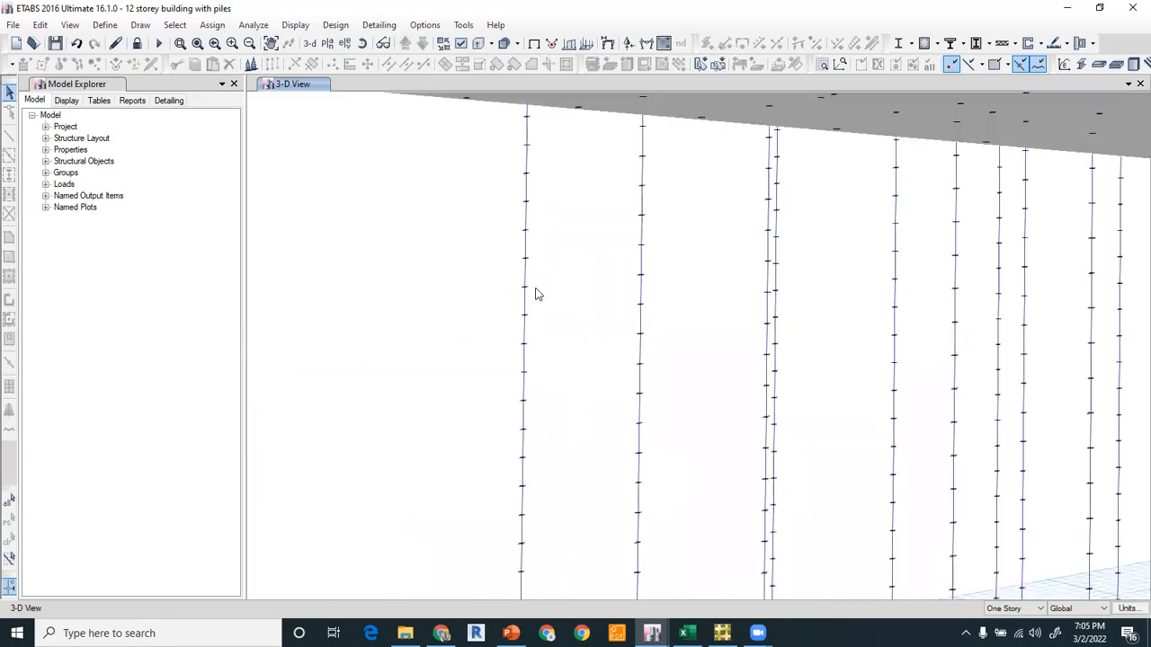
pyautogui.scroll(-5, 577, 311)
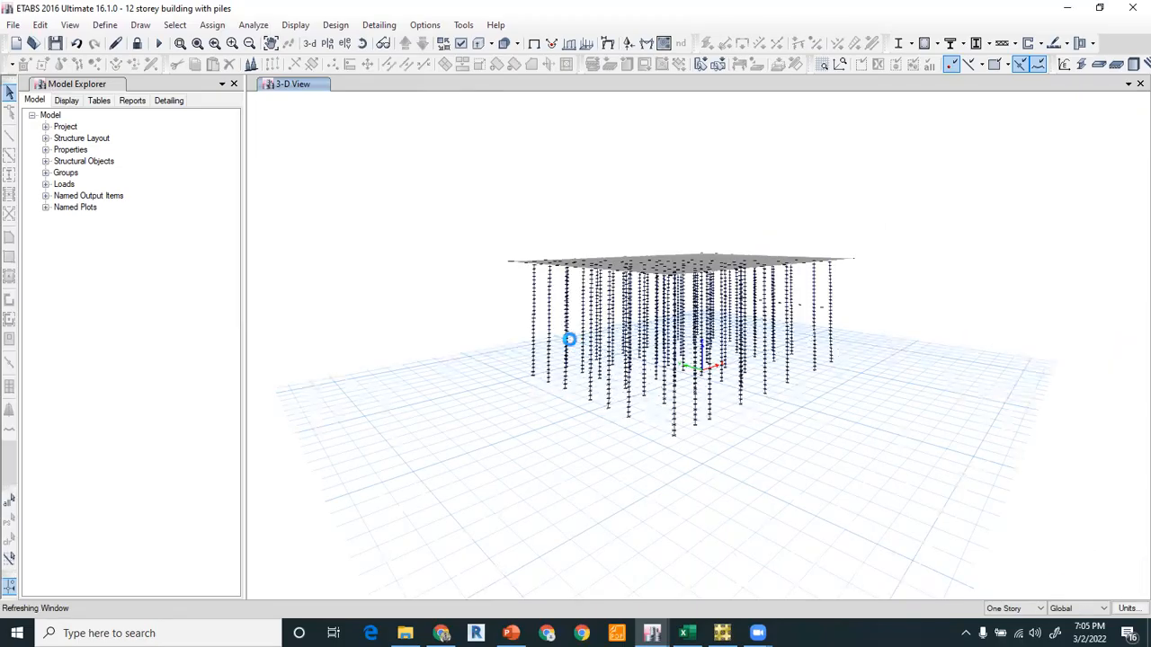
pyautogui.moveTo(607, 338); pyautogui.dragTo(578, 313, button='middle')
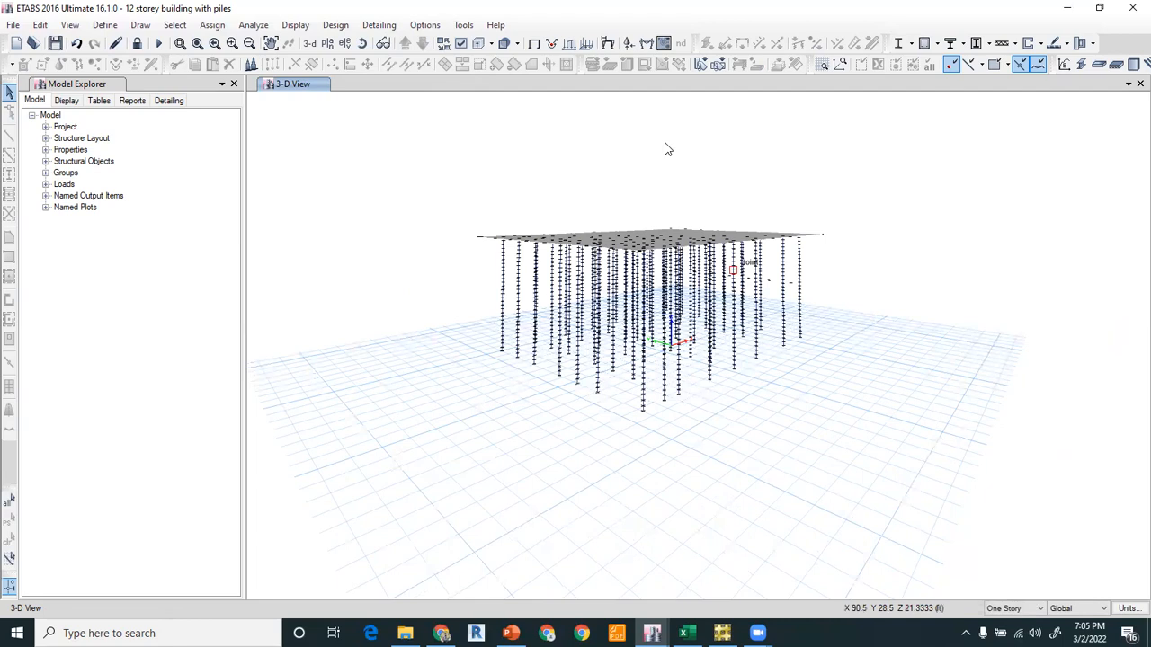
# Show the Basement plan view, and consult the tip and lateral pile resistance formulas on the Modeling of Piles slide in PowerPoint
pyautogui.click(327, 45)
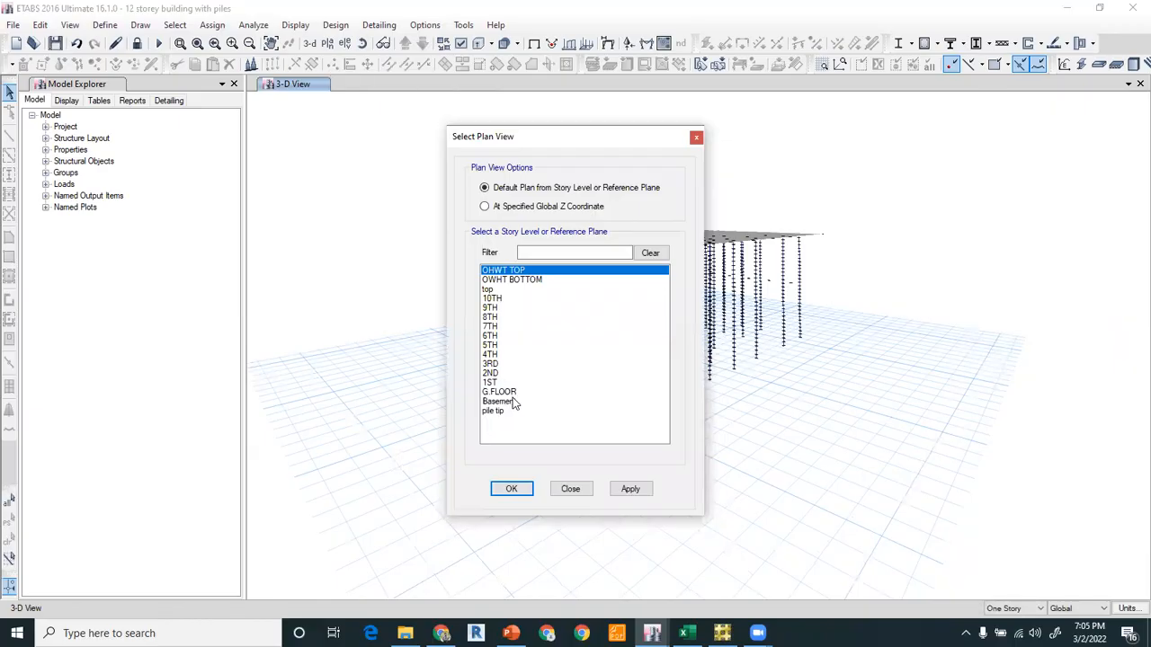
pyautogui.click(510, 491)
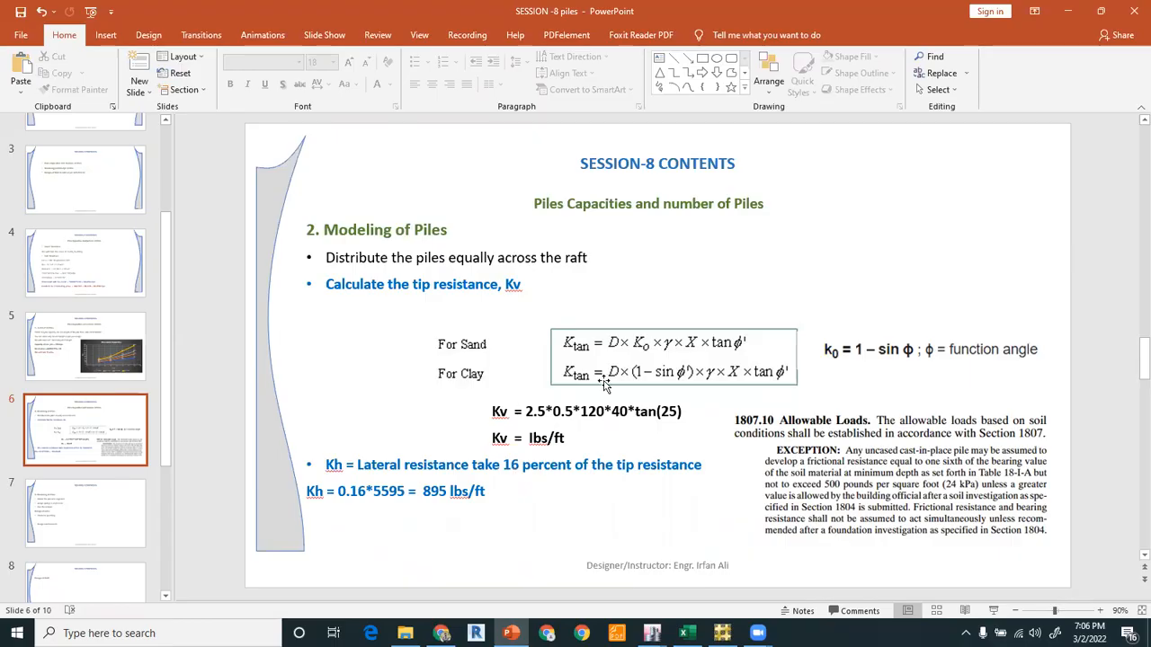
pyautogui.click(1000, 380)
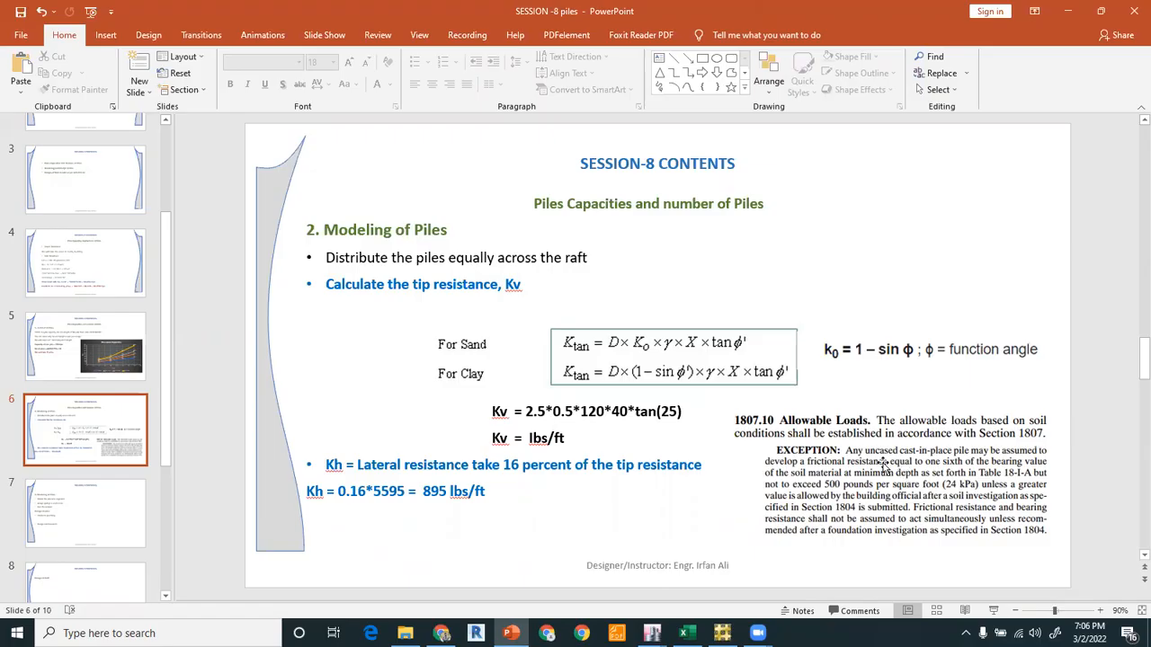
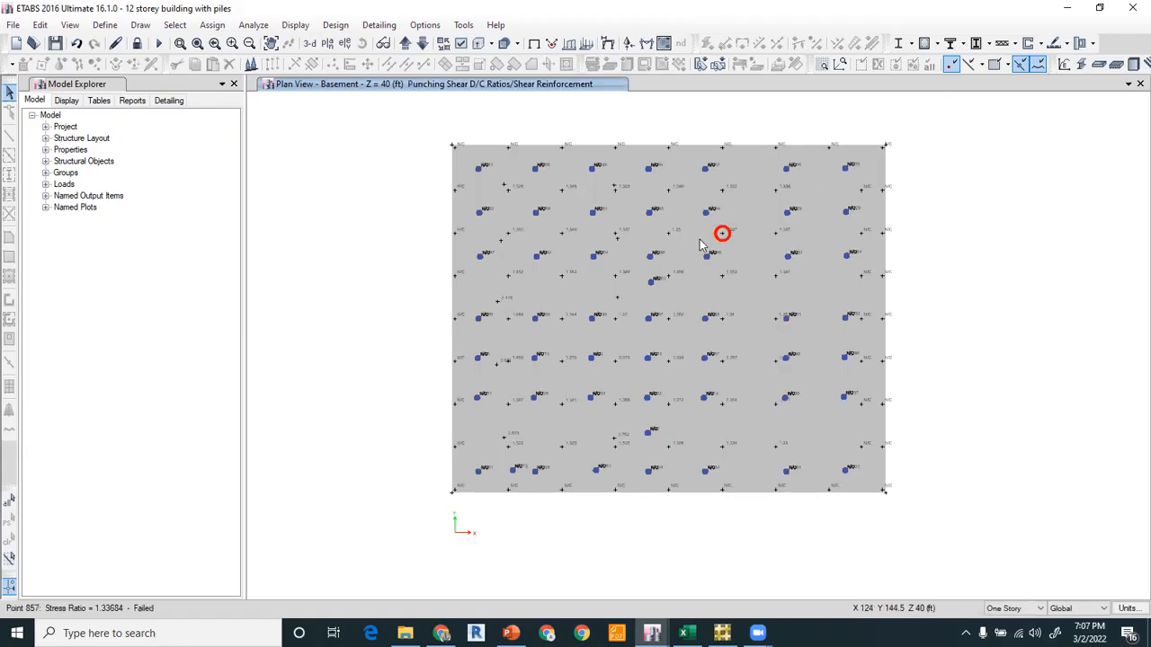
# In ETABS, examine the punching shear D/C ratios at the columns and piles across the Basement raft plan
pyautogui.scroll(2, 625, 270)
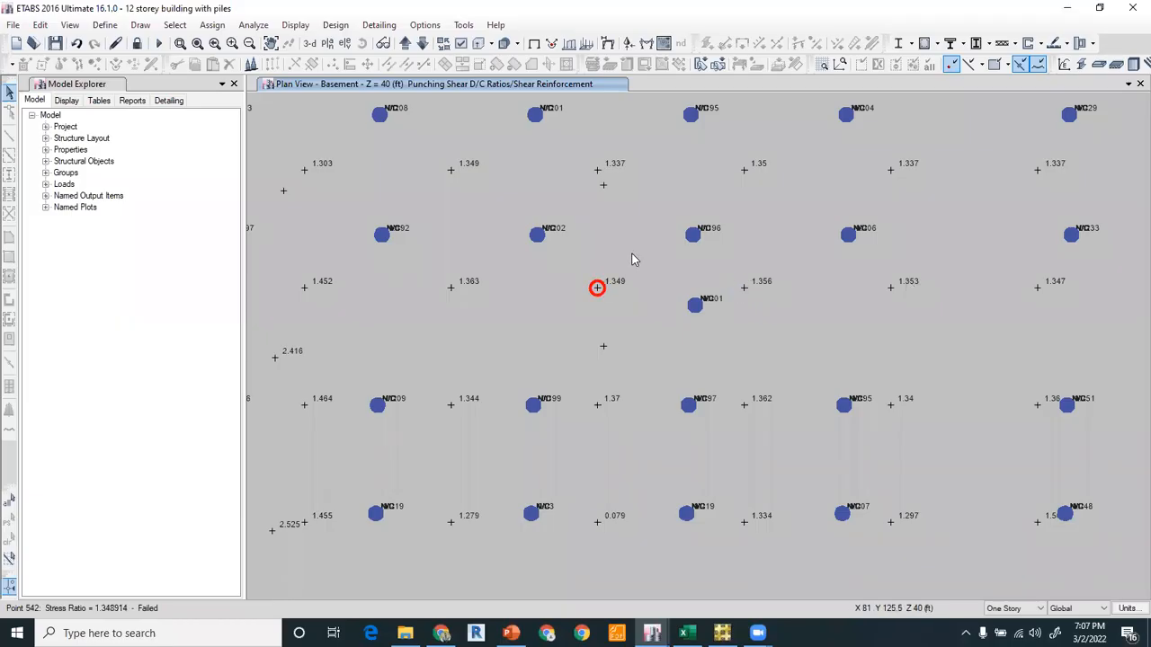
pyautogui.scroll(-4, 632, 255)
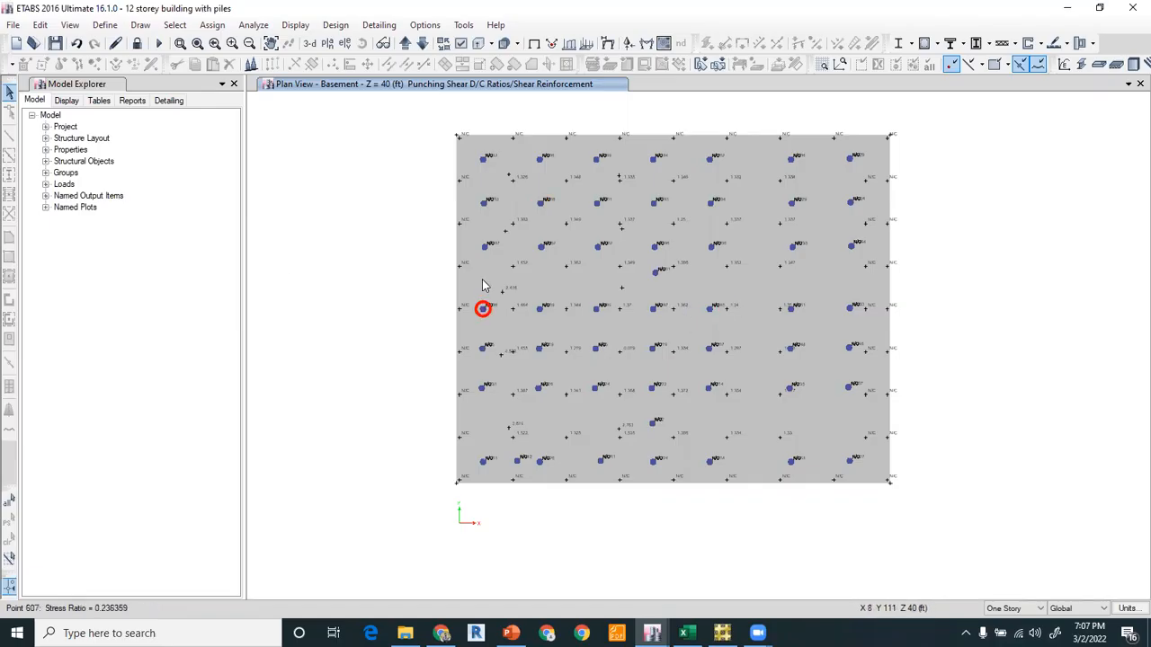
pyautogui.scroll(4, 483, 280)
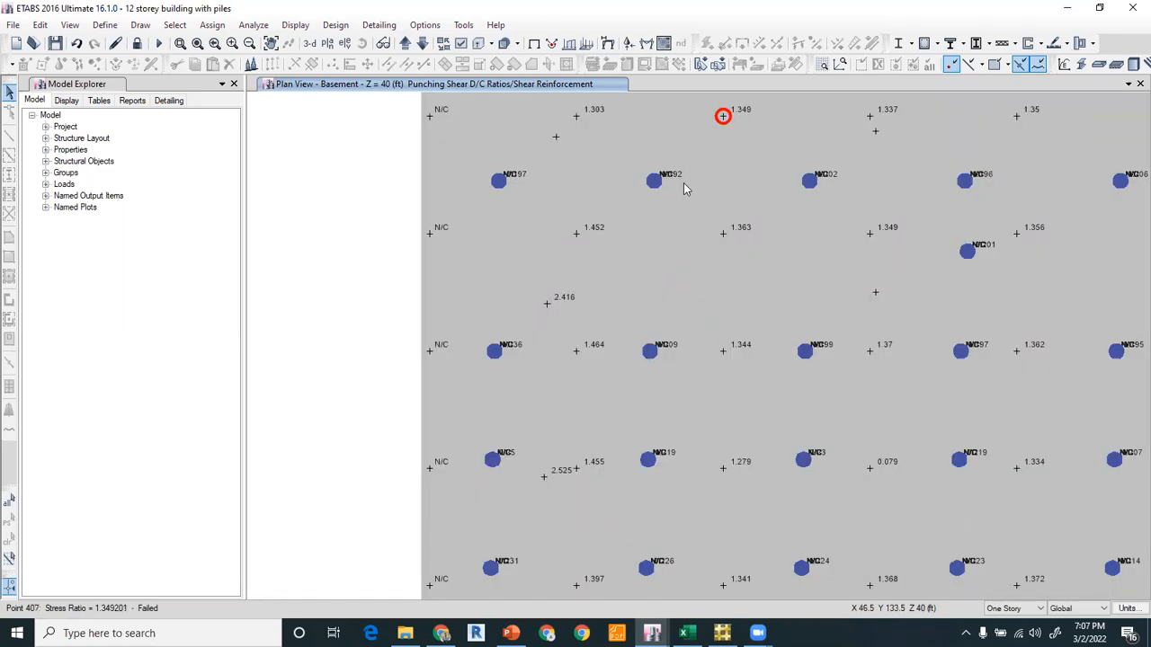
pyautogui.scroll(-5, 685, 185)
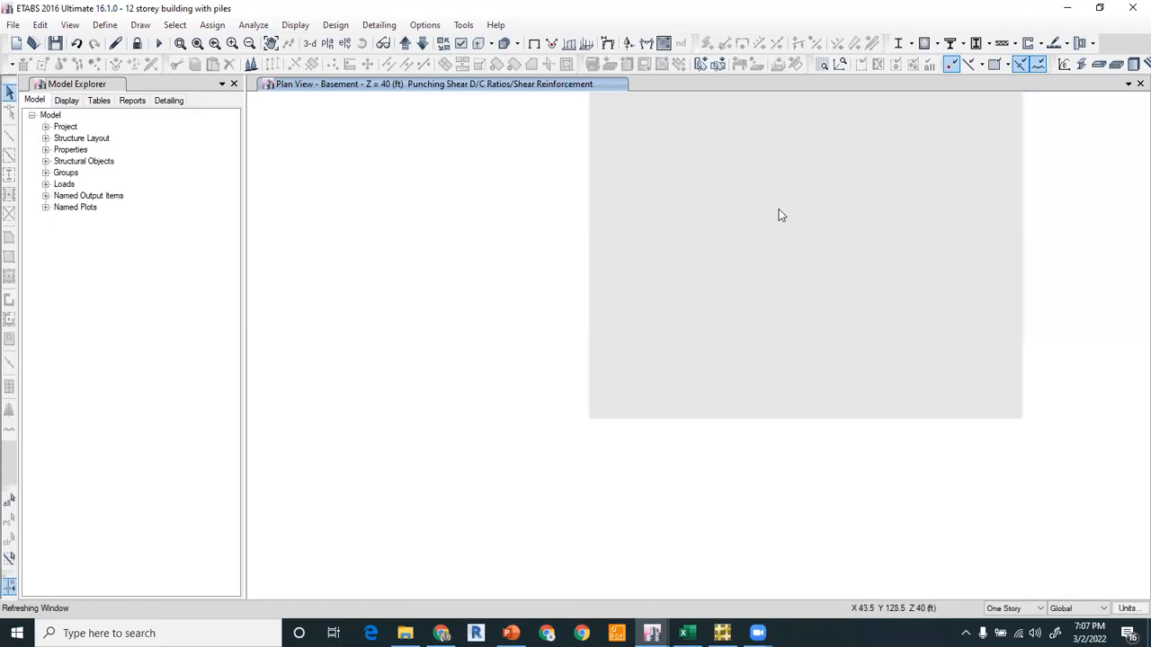
pyautogui.moveTo(794, 199); pyautogui.dragTo(734, 275, button='middle')
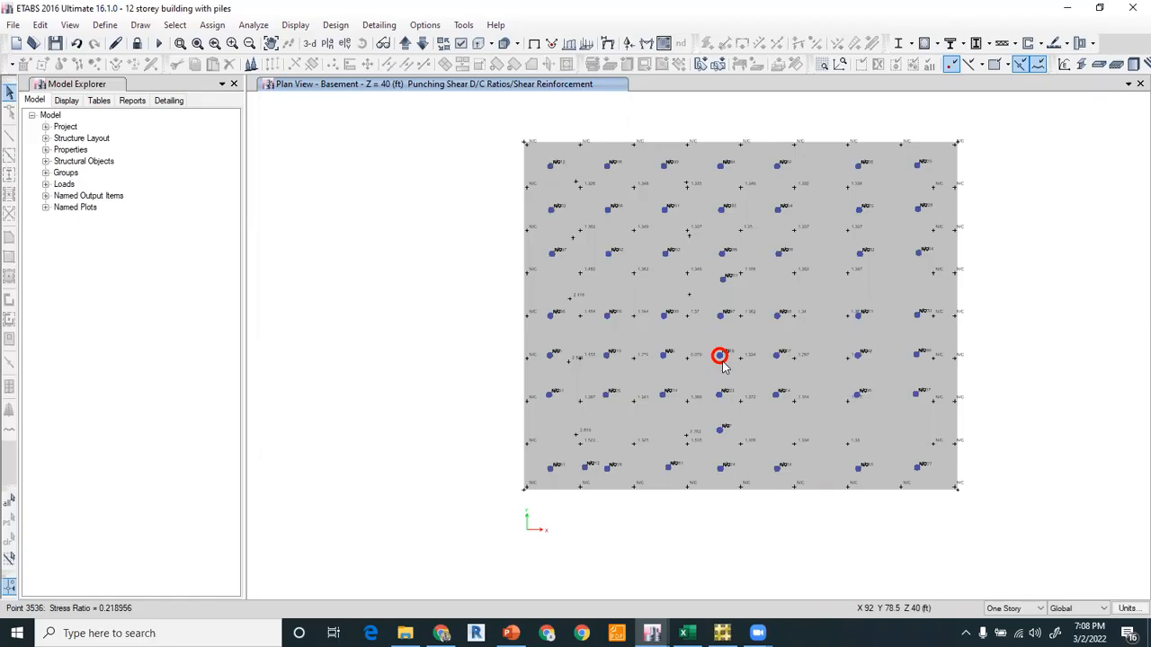
pyautogui.click(918, 165)
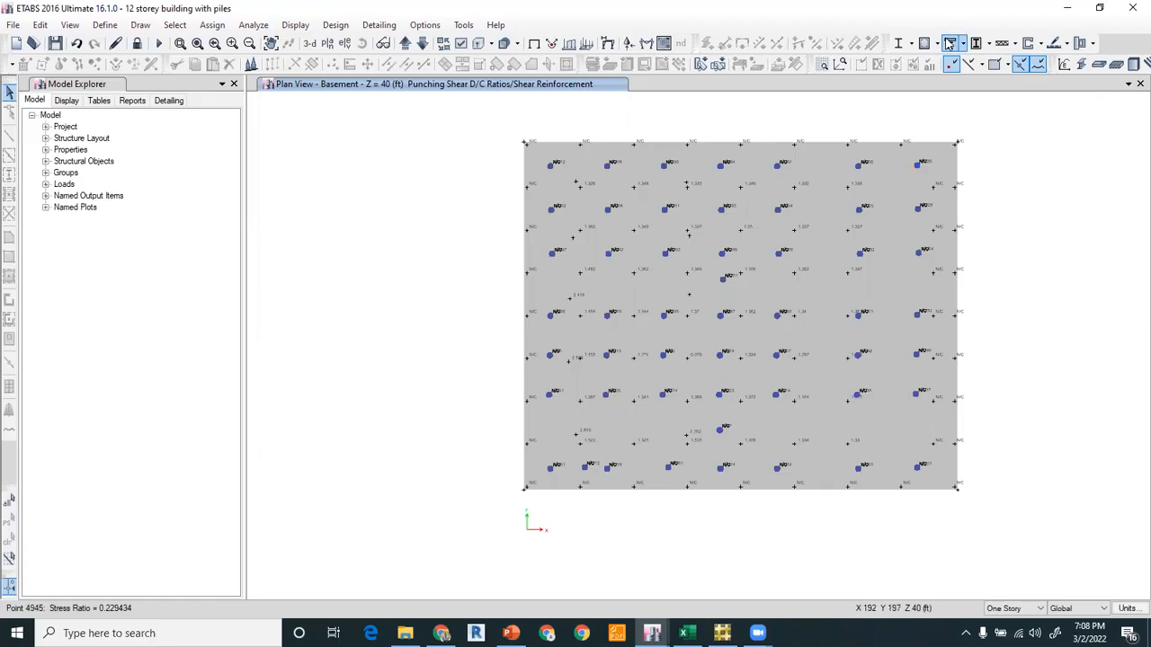
# Review the strength load combinations chosen for the concrete frame design, leaving the selection as it is
pyautogui.click(936, 43)
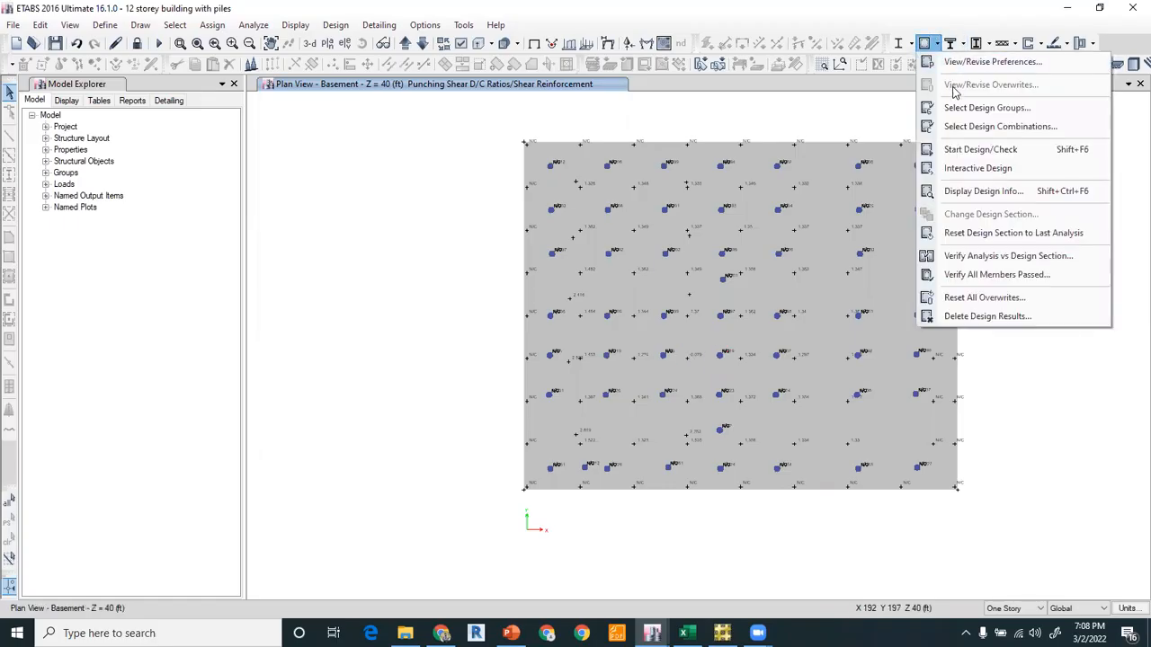
pyautogui.click(975, 127)
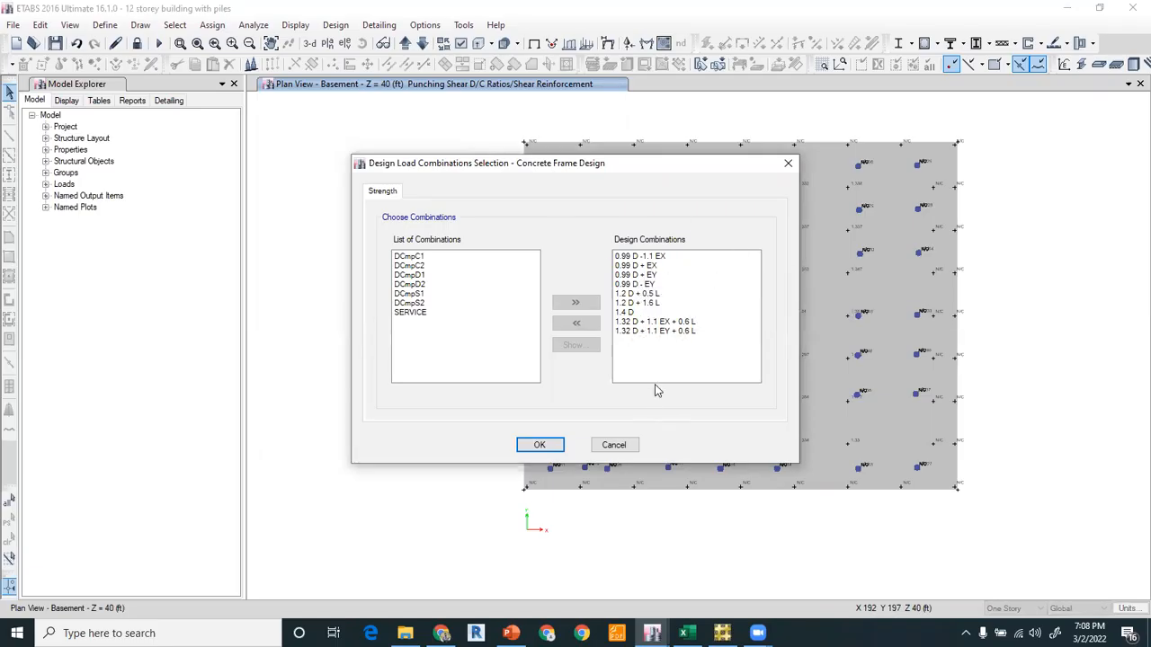
pyautogui.click(618, 445)
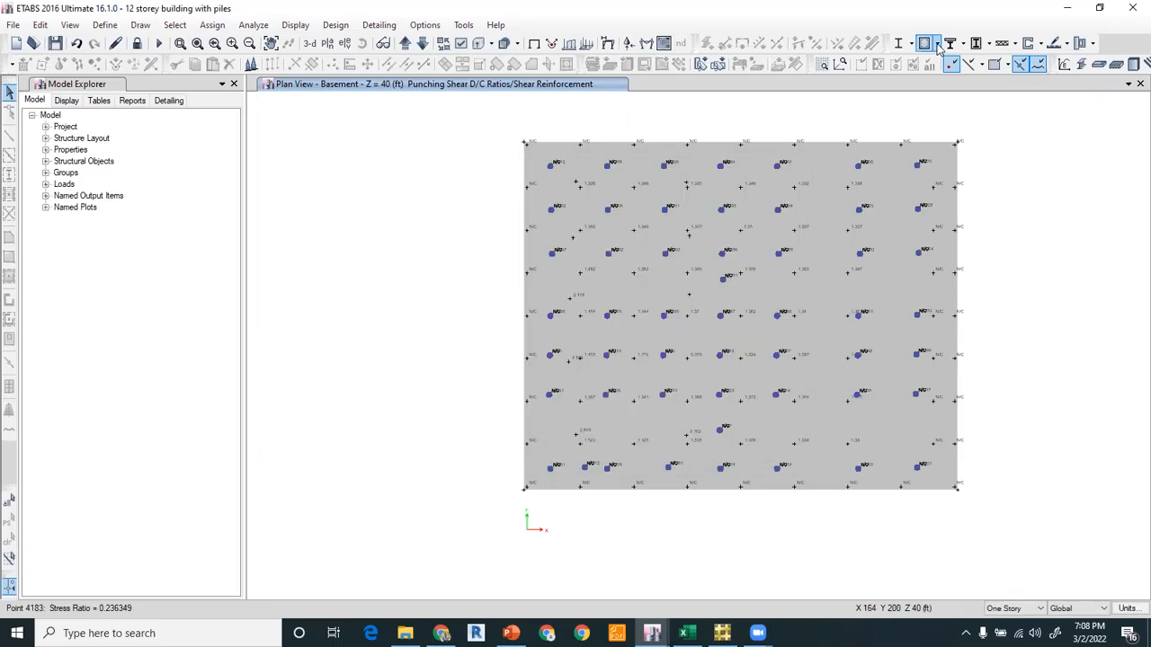
# Display the Longitudinal Reinforcing output of the concrete frame design on the Basement plan
pyautogui.click(937, 43)
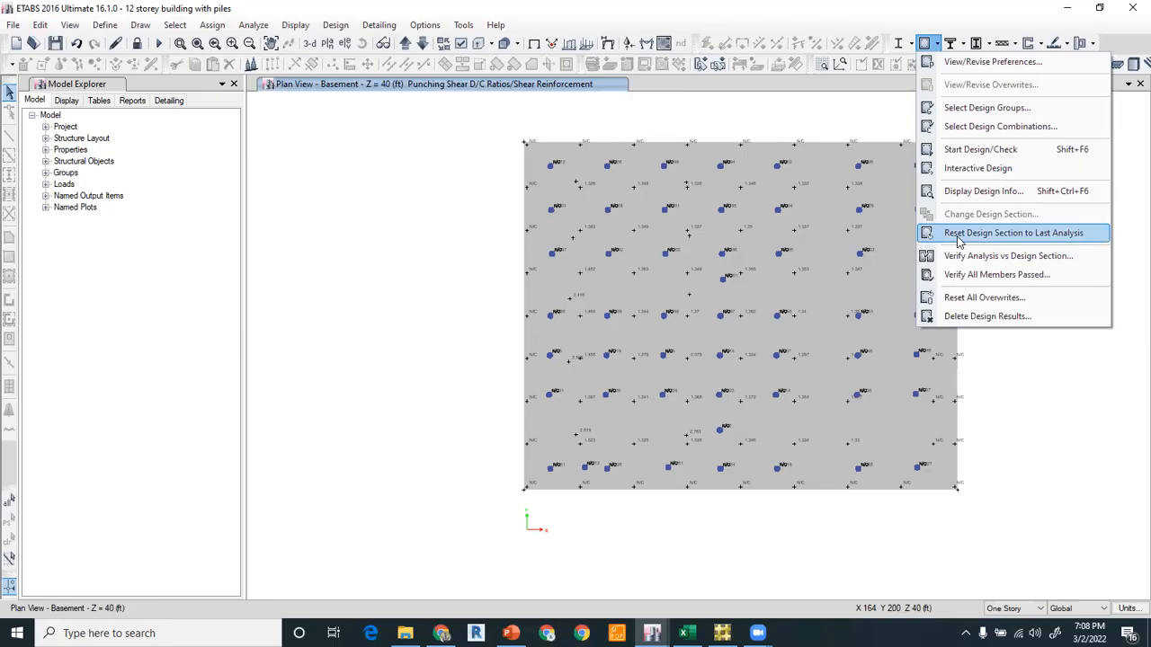
pyautogui.click(1010, 193)
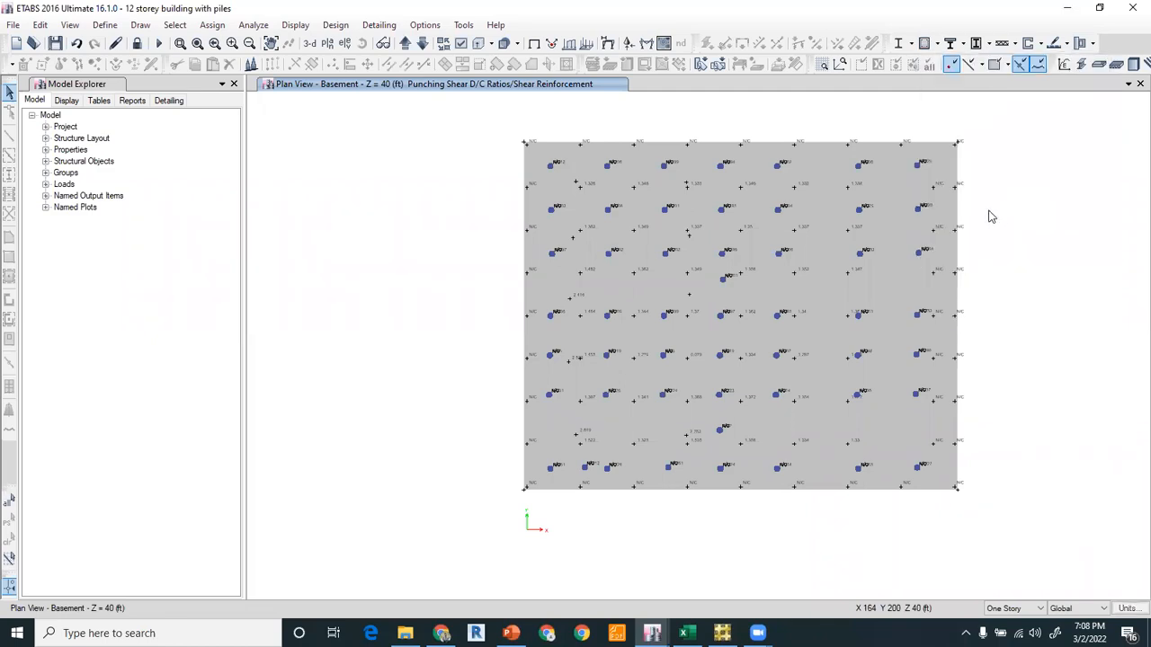
pyautogui.click(653, 372)
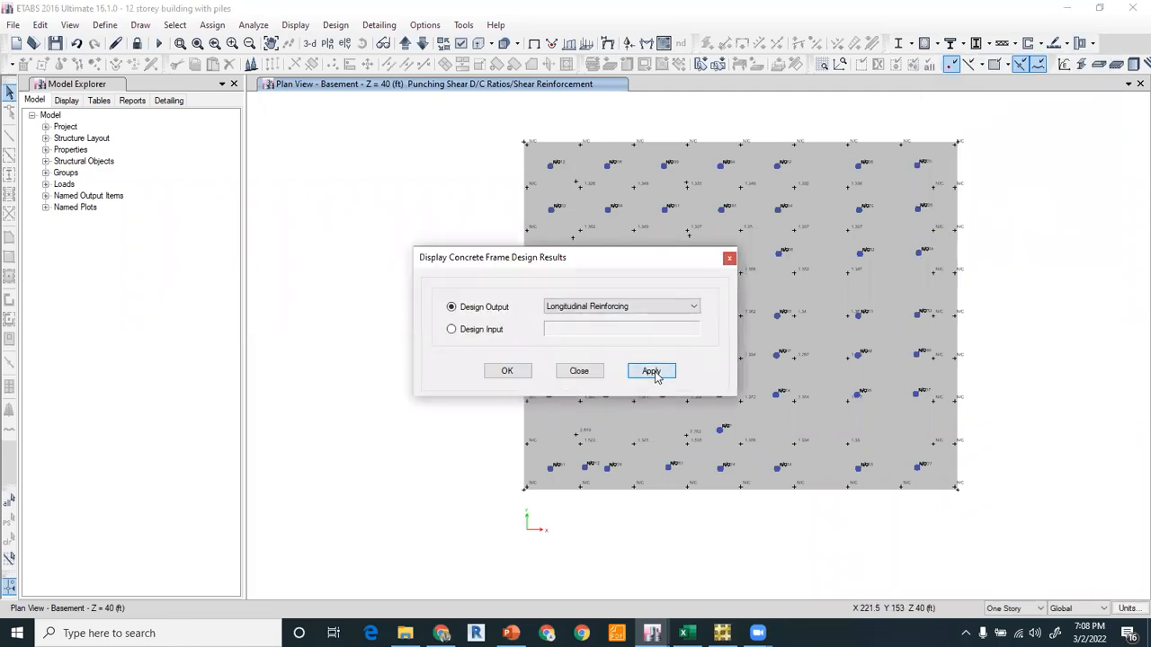
pyautogui.click(506, 372)
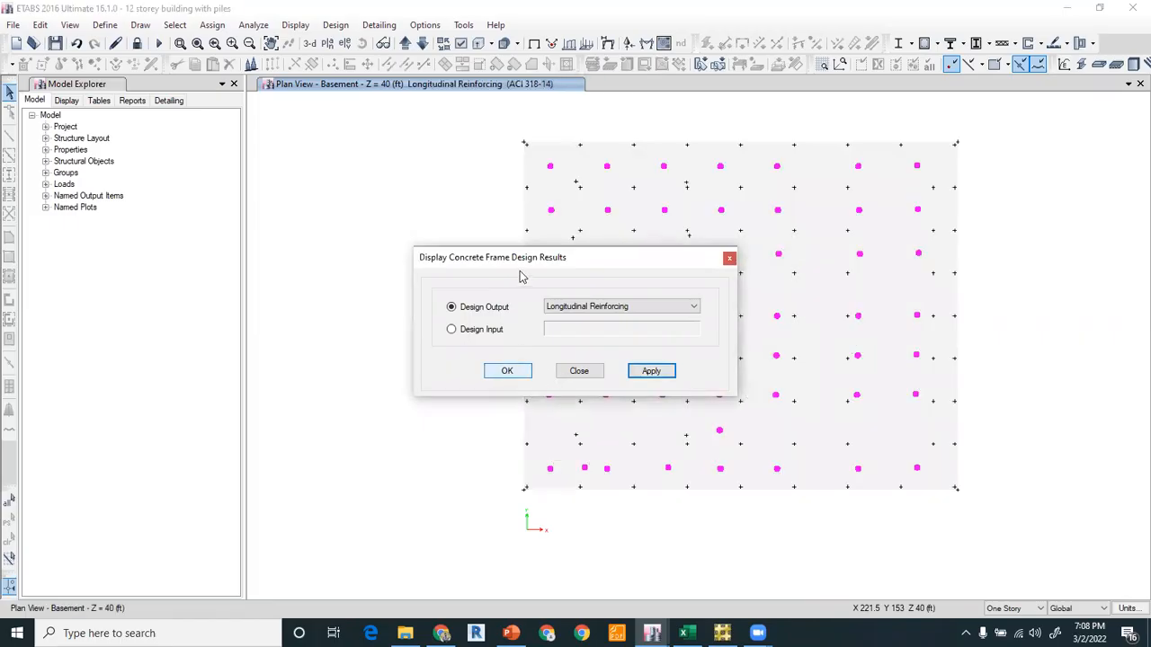
# Show the longitudinal reinforcing results in 3-D and examine the required steel along the pile segments from raft to tip
pyautogui.click(310, 44)
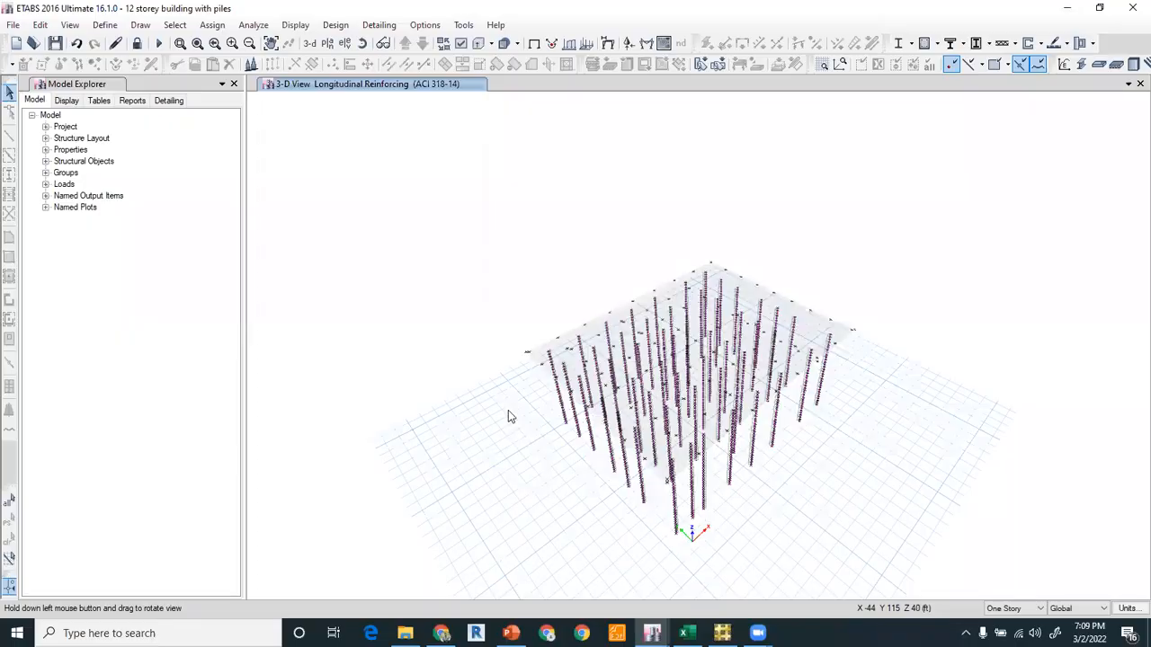
pyautogui.moveTo(501, 372); pyautogui.dragTo(496, 321)
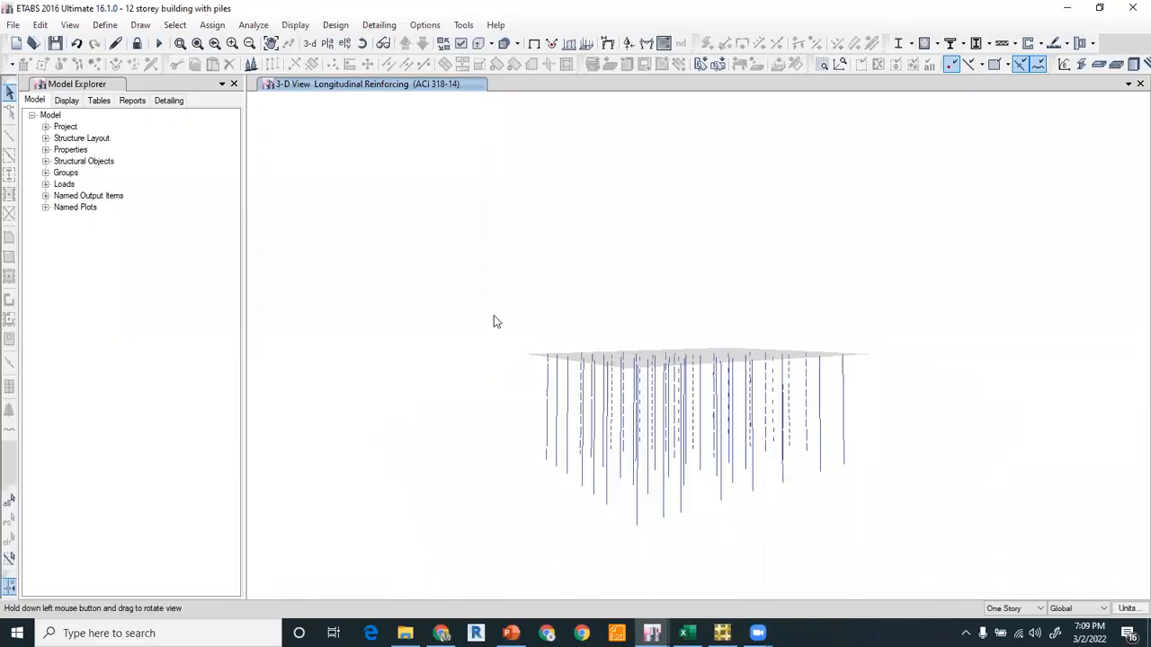
pyautogui.moveTo(559, 400); pyautogui.dragTo(587, 382)
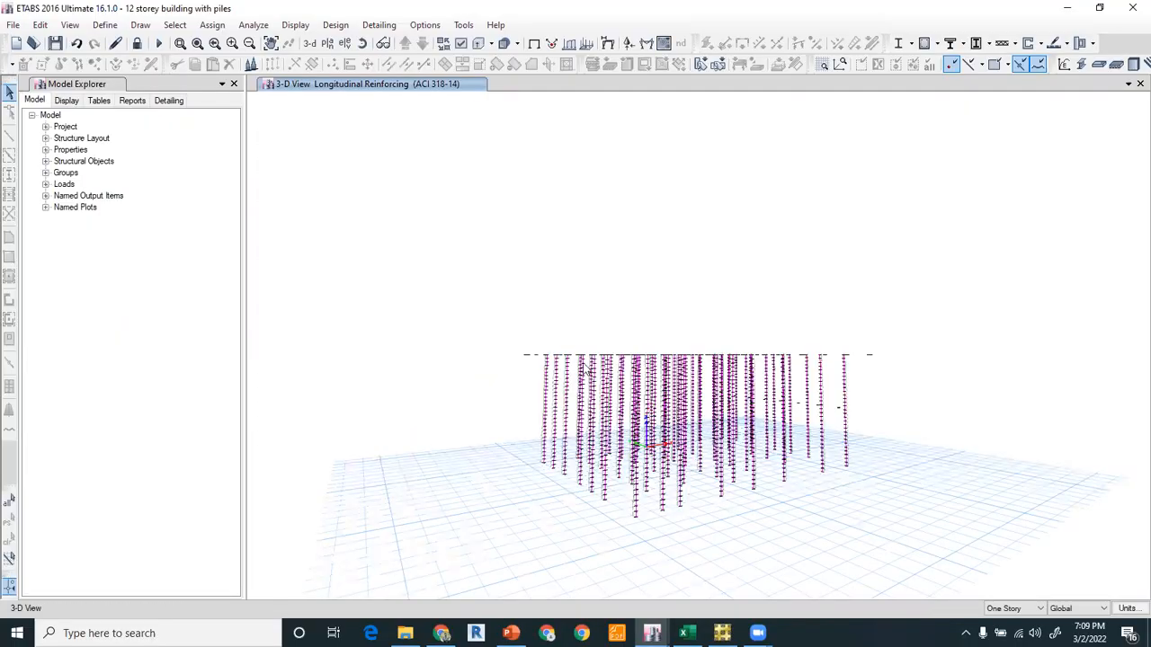
pyautogui.scroll(3, 585, 369)
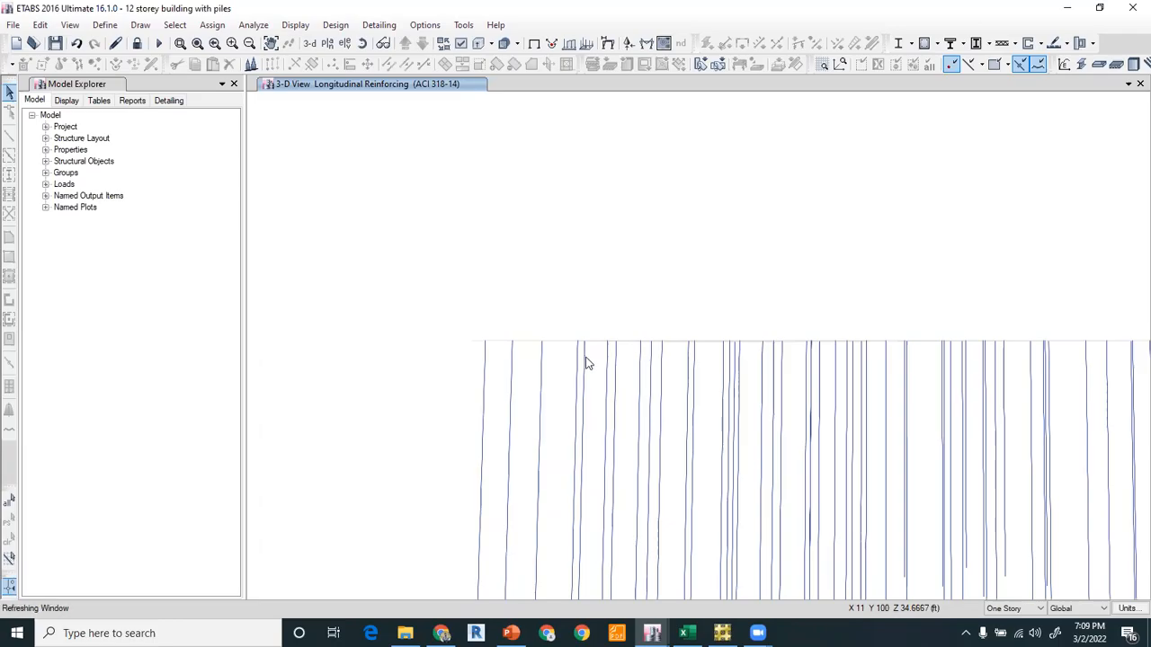
pyautogui.scroll(3, 586, 363)
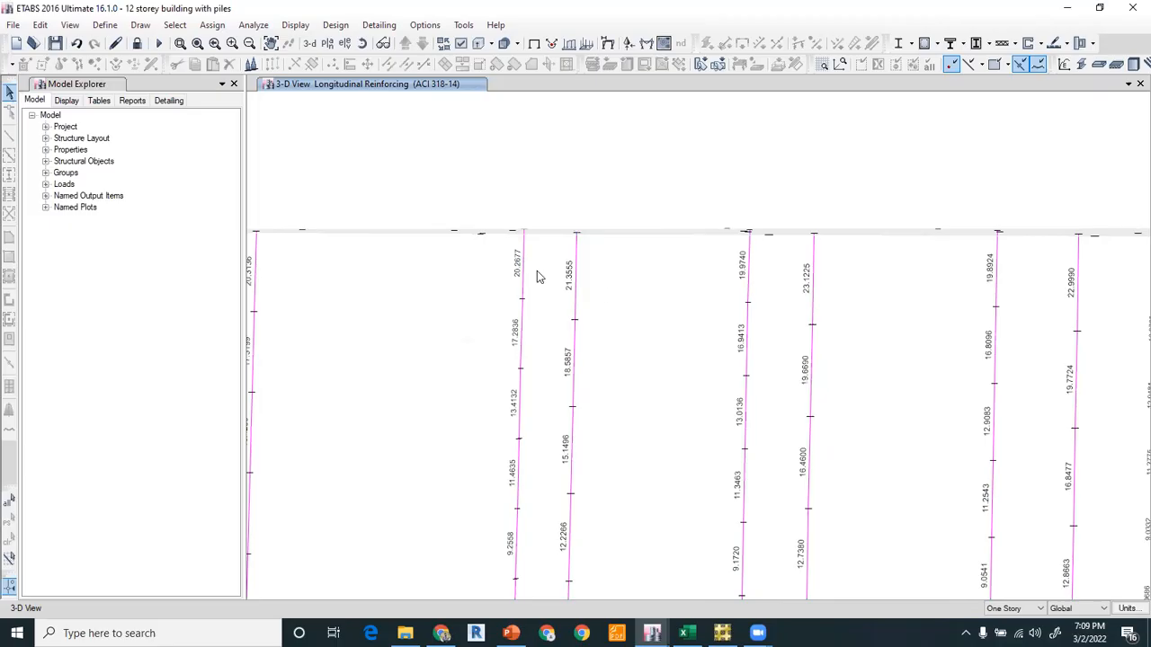
pyautogui.moveTo(596, 218); pyautogui.dragTo(570, 494)
pyautogui.moveTo(570, 246); pyautogui.dragTo(571, 496, button='middle')
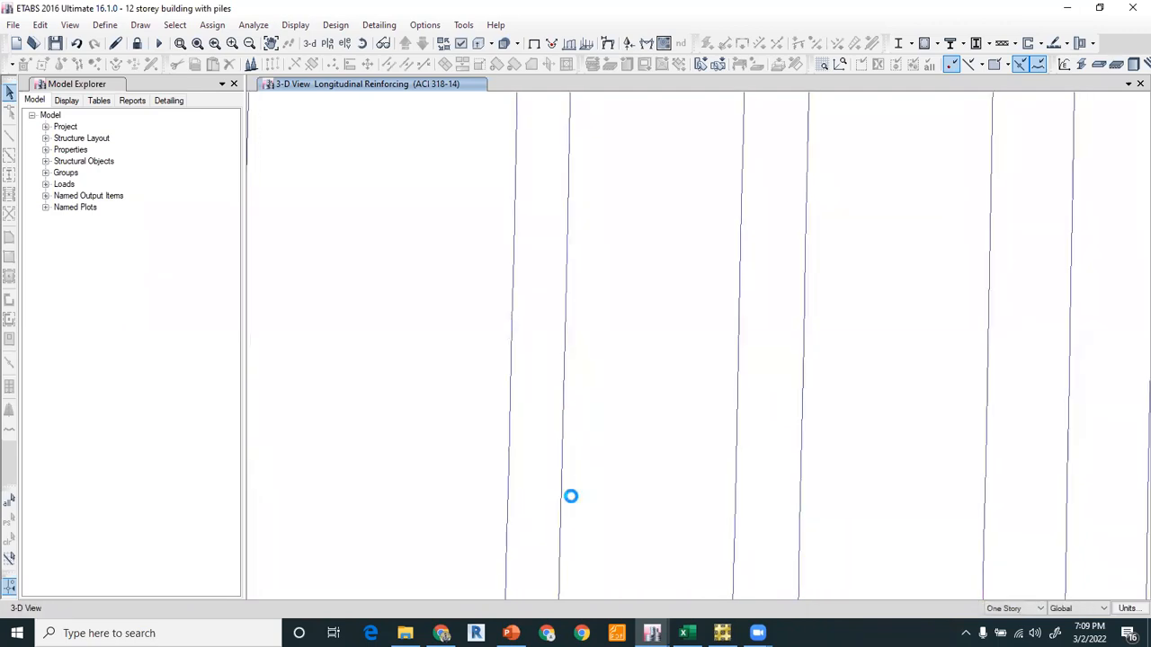
pyautogui.moveTo(573, 214); pyautogui.dragTo(565, 413, button='middle')
pyautogui.scroll(-5, 566, 415)
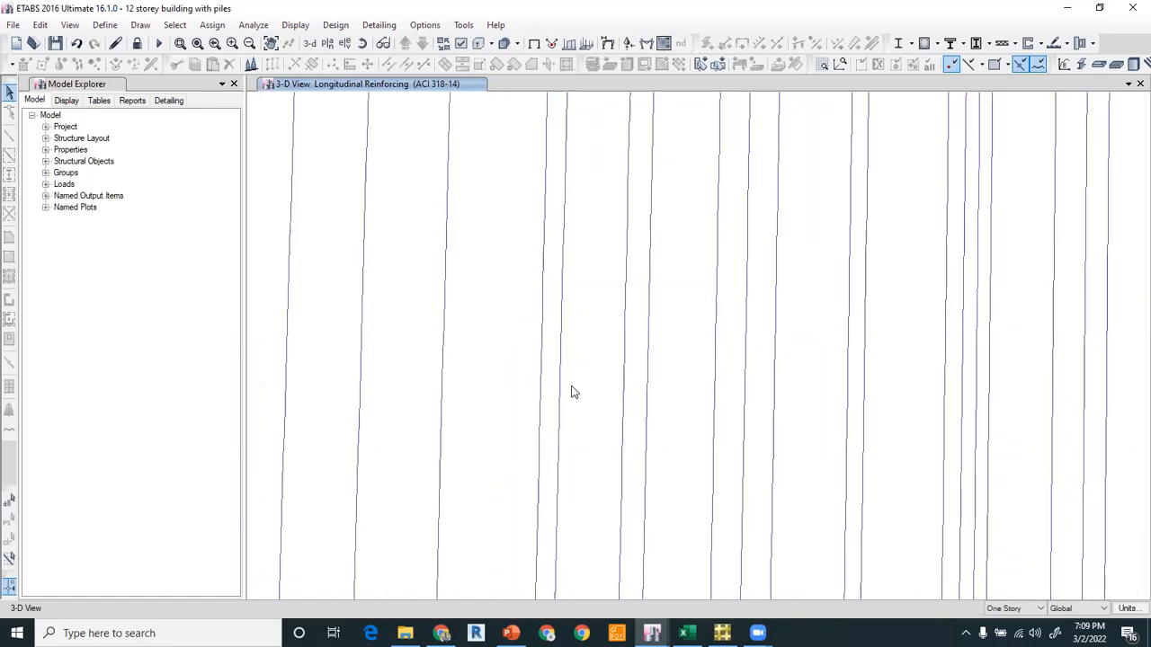
pyautogui.scroll(-3, 575, 384)
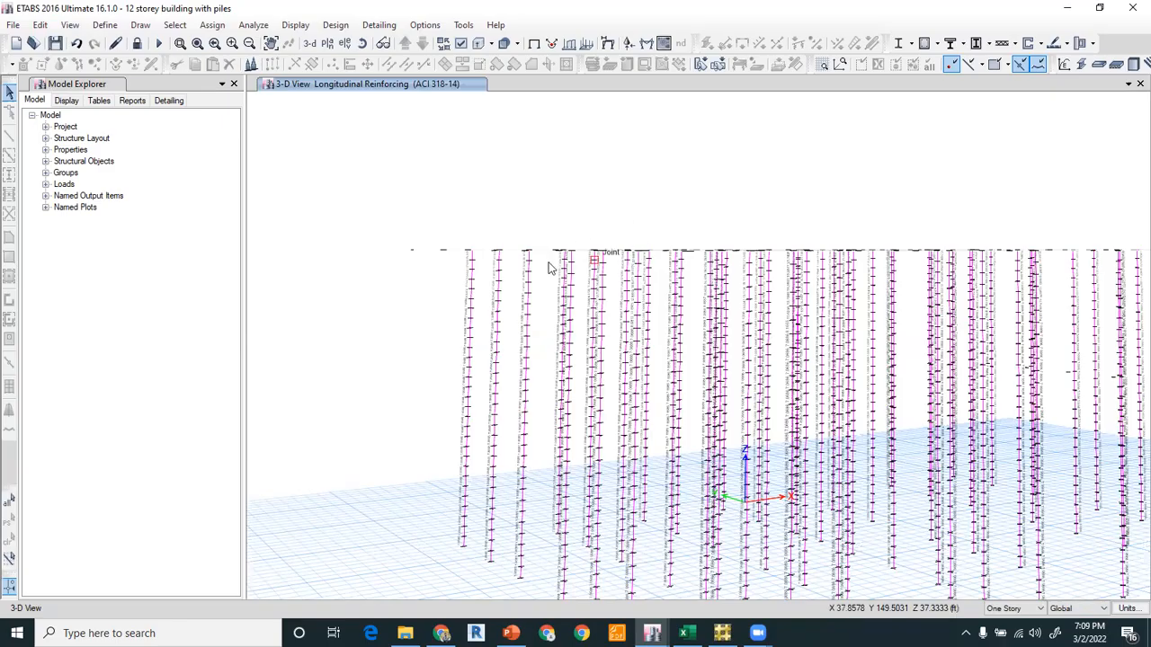
pyautogui.scroll(2, 544, 262)
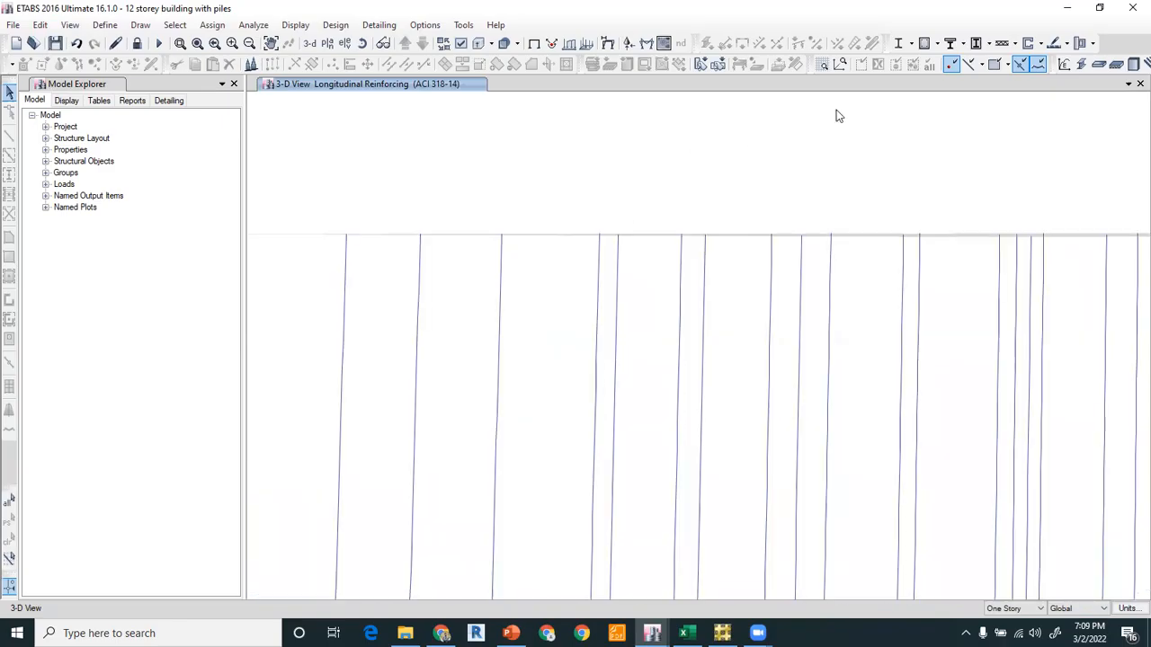
# Display the filled Moment 2-2 diagram on the pile frames for the 1.2 D + 1.6 L combination with automatic scaling
pyautogui.click(627, 43)
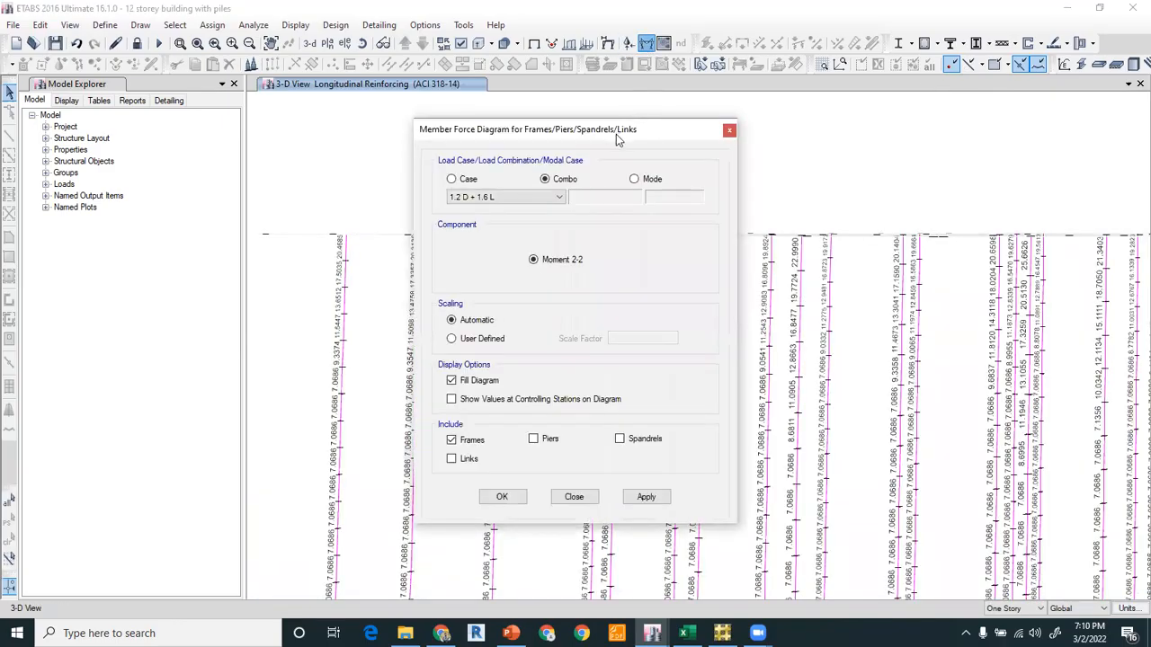
pyautogui.moveTo(620, 135); pyautogui.dragTo(833, 16)
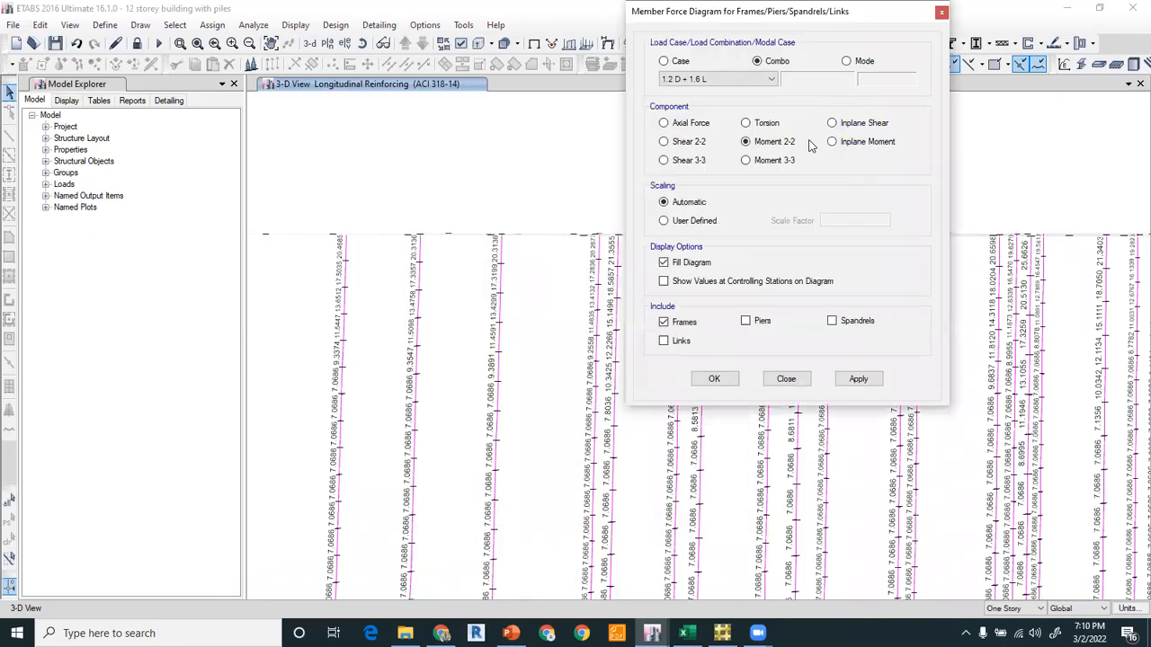
pyautogui.click(858, 380)
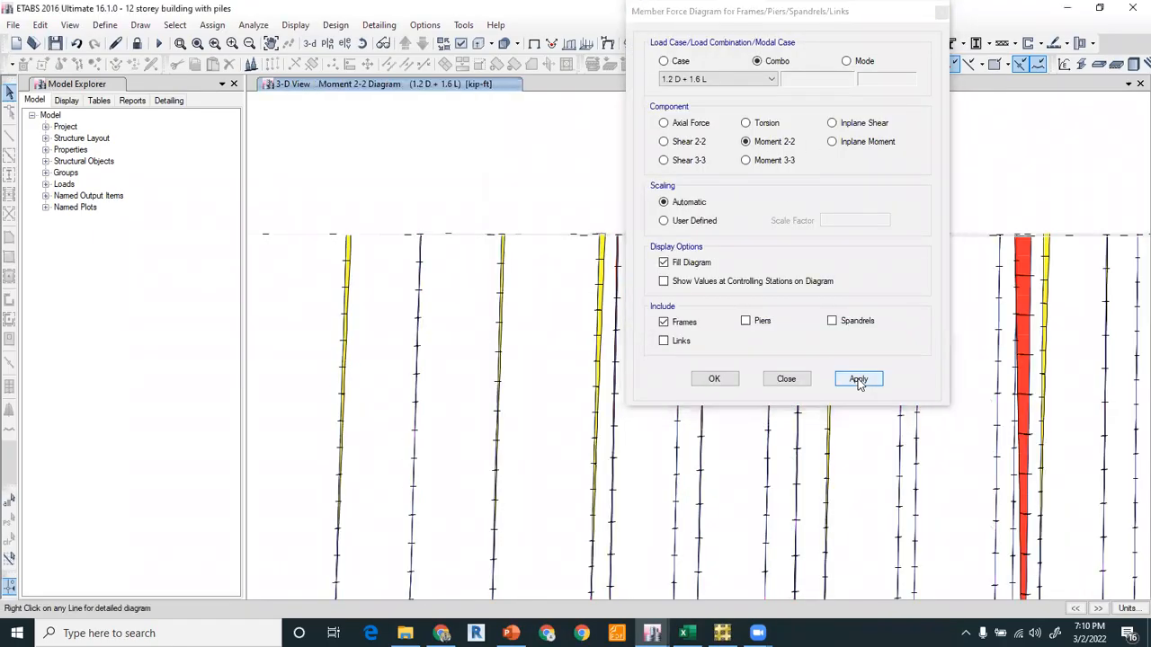
# Examine the Moment 2-2 diagram values along the pile segments from the raft down to the pile tips
pyautogui.click(772, 387)
pyautogui.scroll(2, 755, 375)
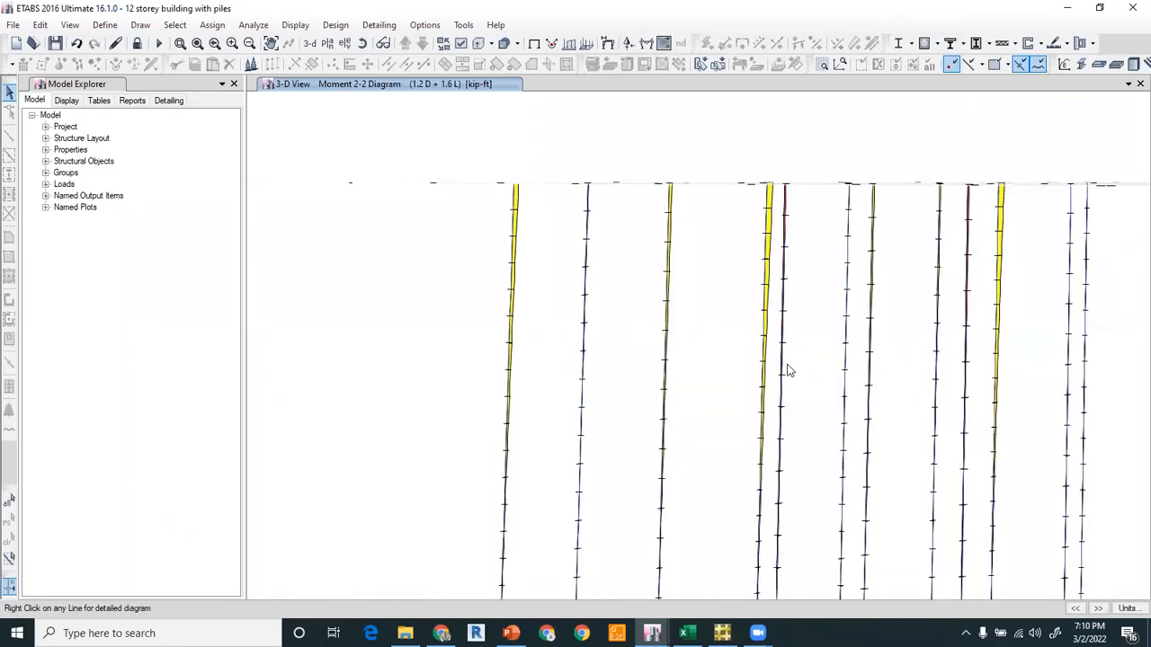
pyautogui.moveTo(798, 401); pyautogui.dragTo(789, 324, button='middle')
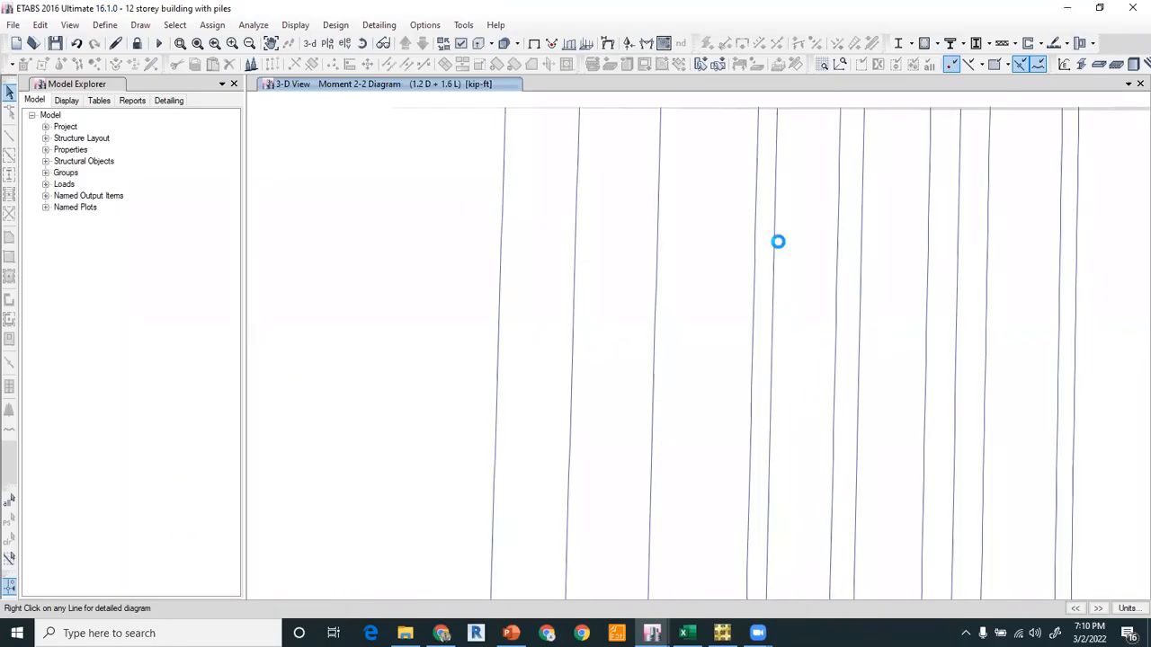
pyautogui.moveTo(760, 111)
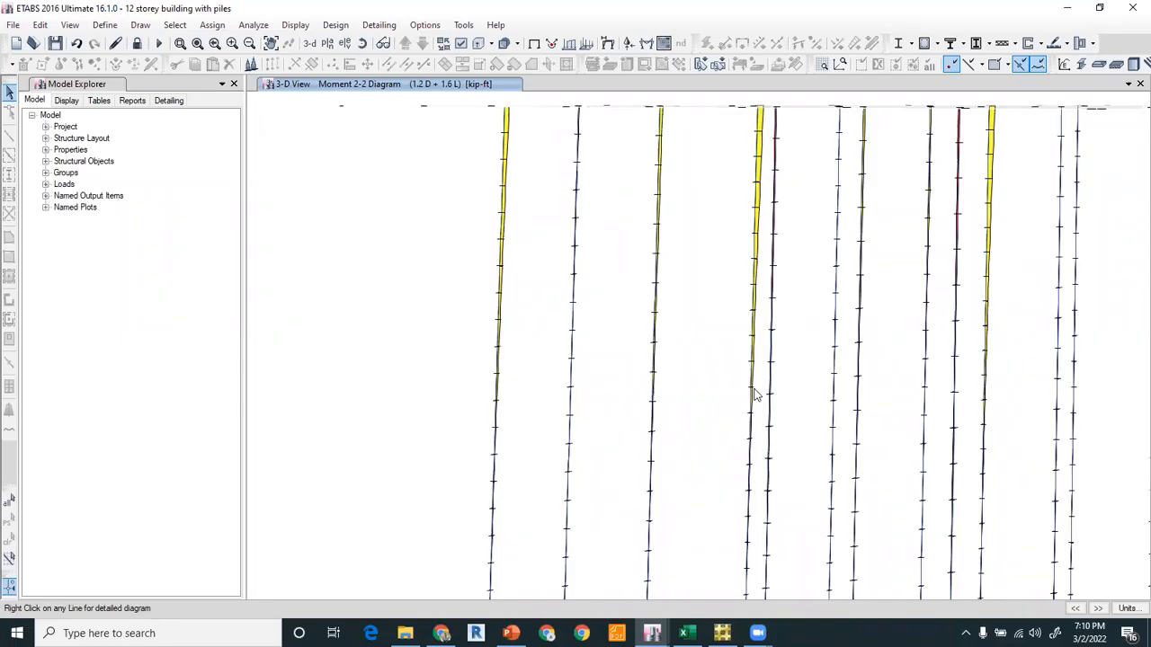
pyautogui.moveTo(750, 453)
pyautogui.moveTo(759, 440); pyautogui.dragTo(764, 220, button='middle')
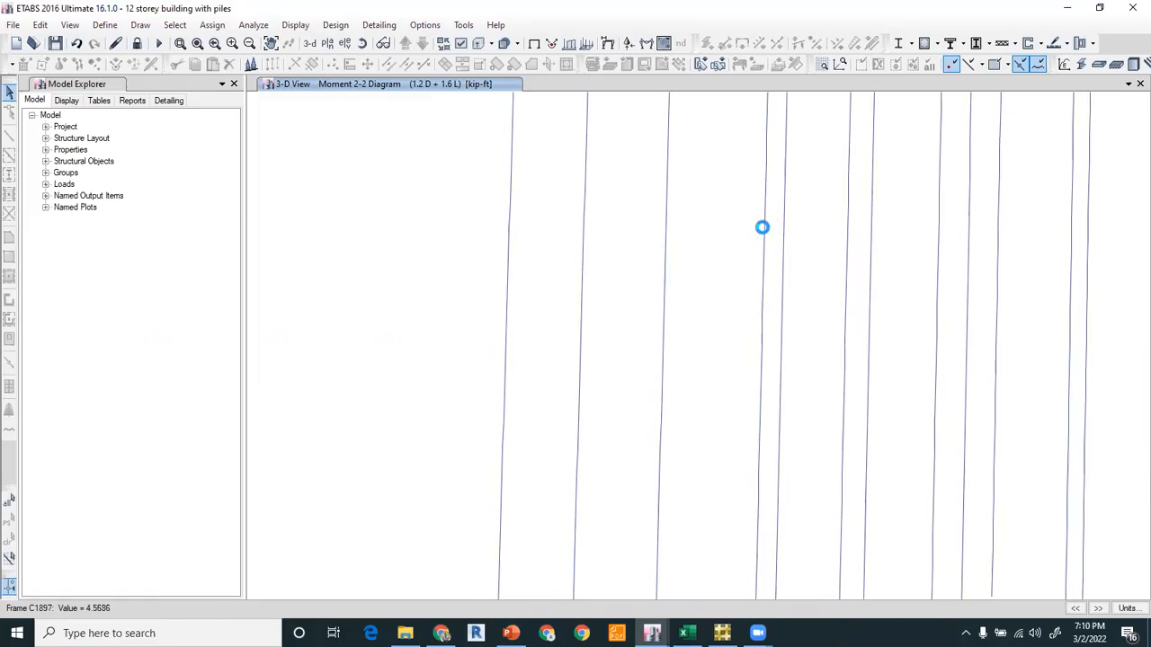
pyautogui.moveTo(761, 329)
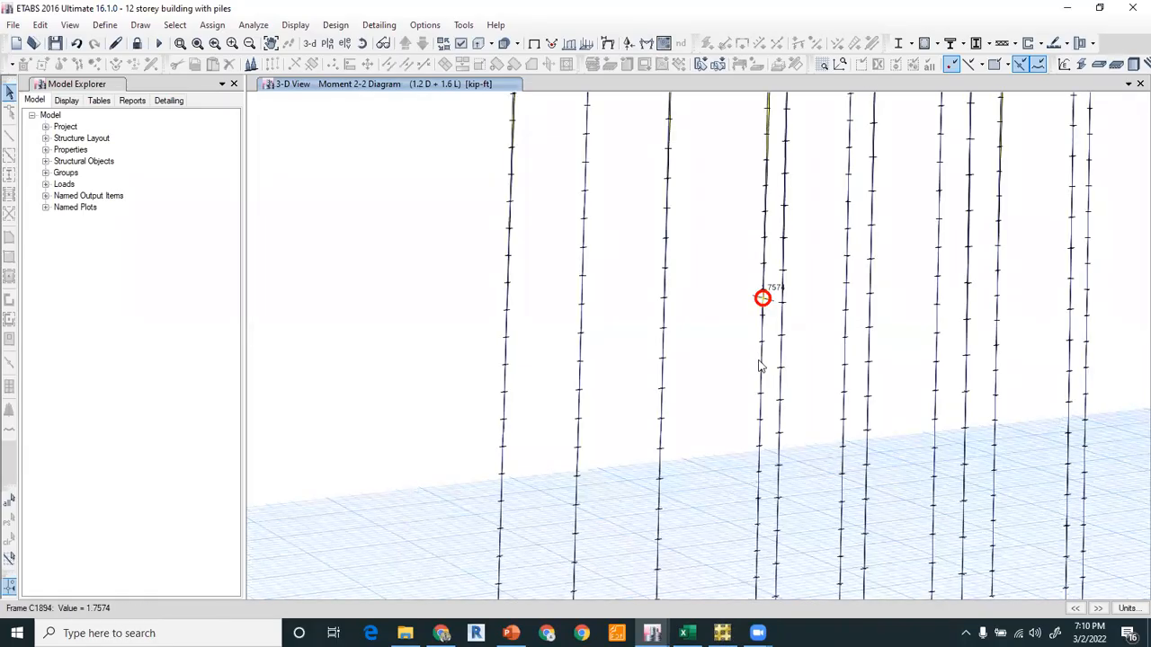
pyautogui.moveTo(765, 444); pyautogui.dragTo(767, 235, button='middle')
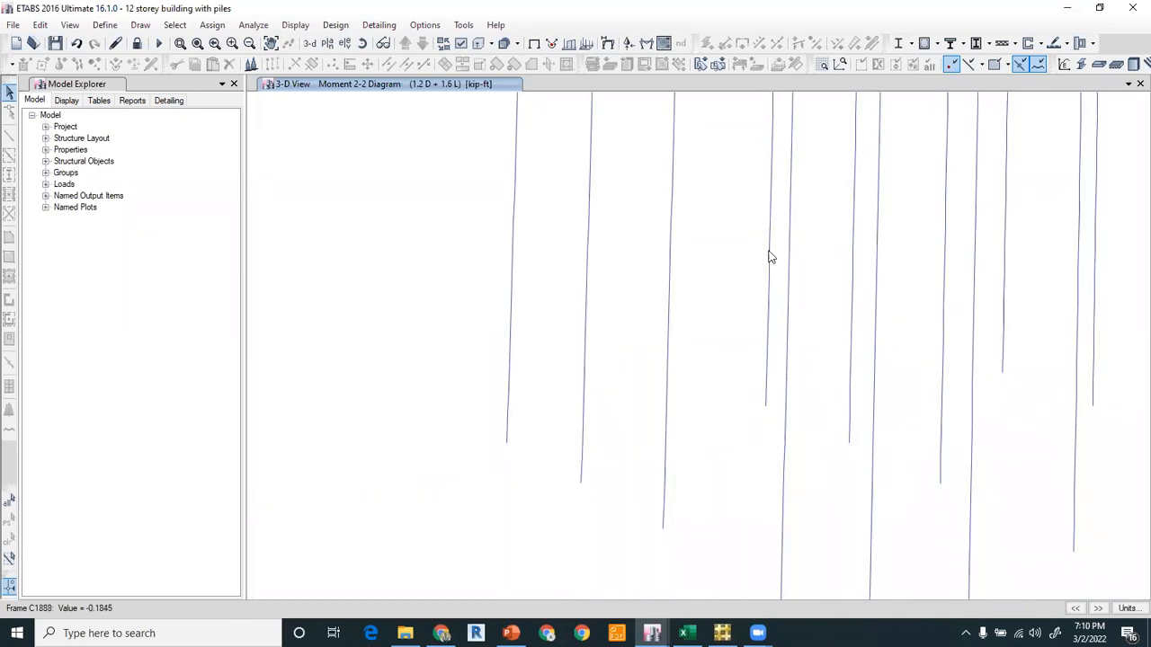
pyautogui.moveTo(745, 132); pyautogui.dragTo(730, 408, button='middle')
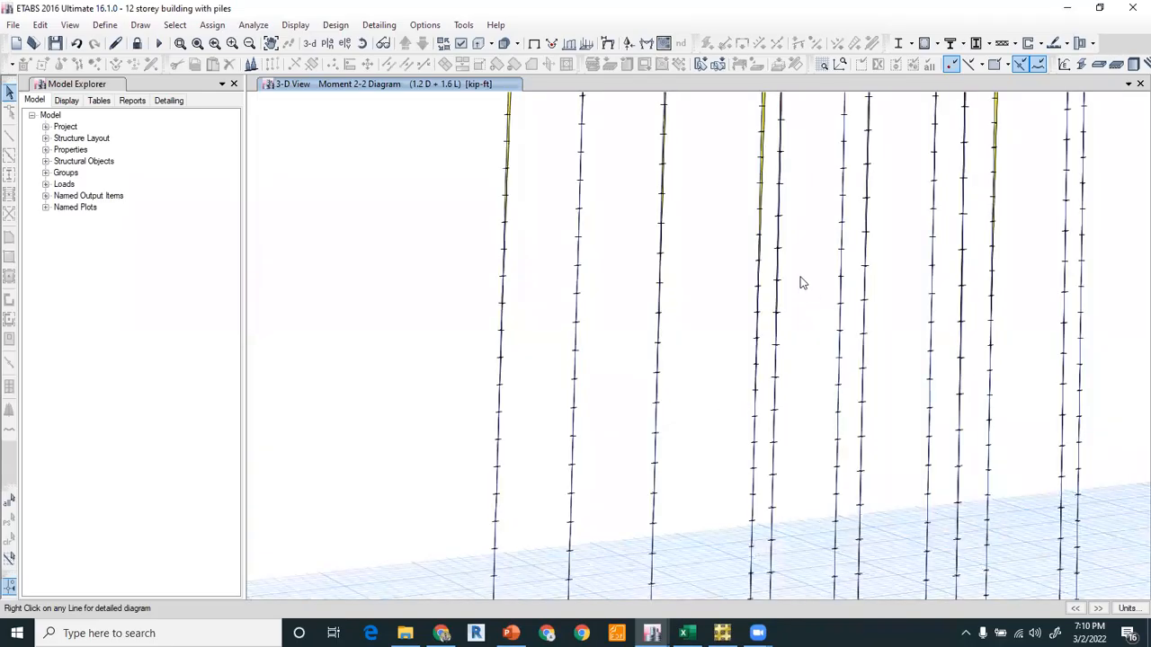
pyautogui.moveTo(814, 347); pyautogui.dragTo(801, 372, button='middle')
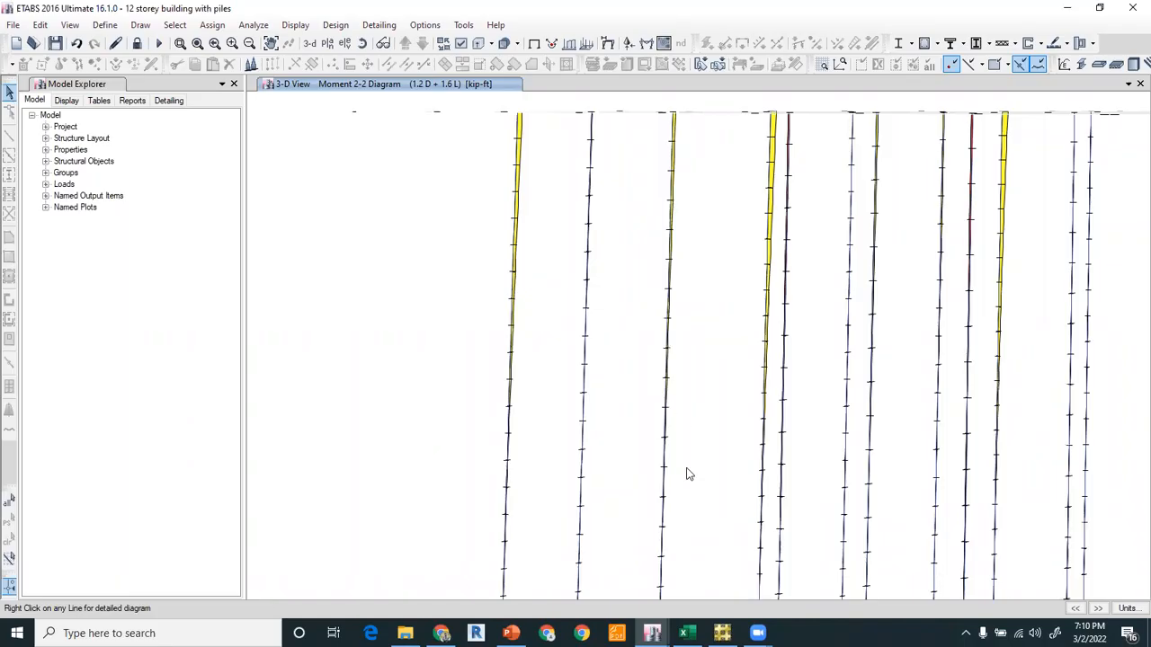
pyautogui.moveTo(733, 472); pyautogui.dragTo(738, 275, button='middle')
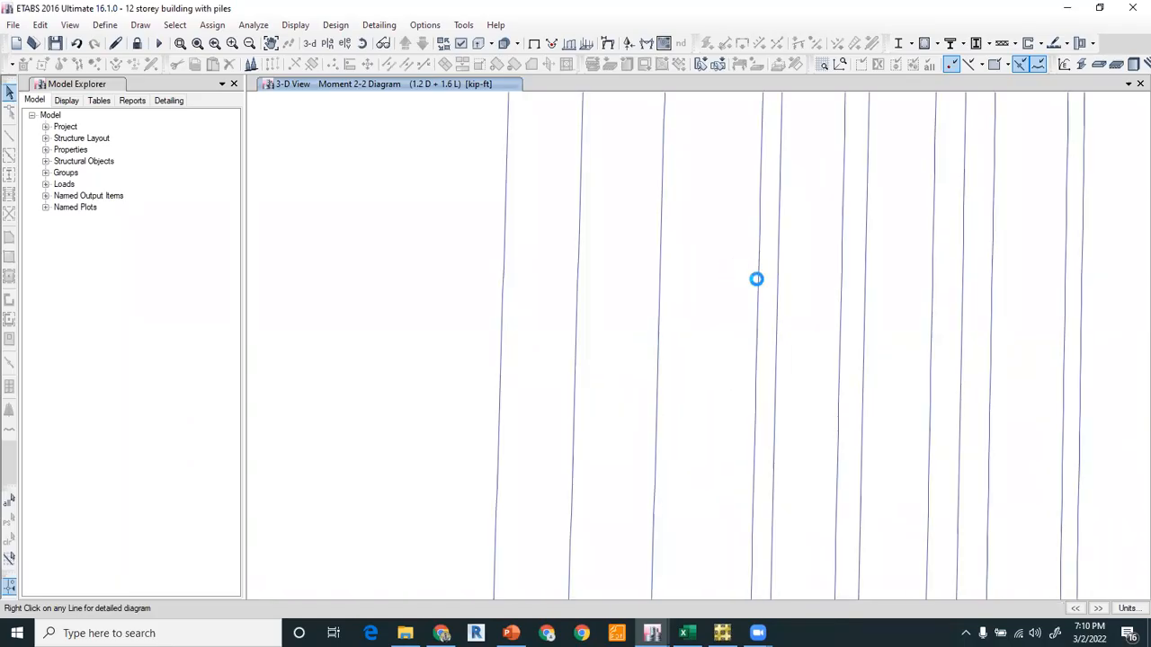
pyautogui.moveTo(758, 289)
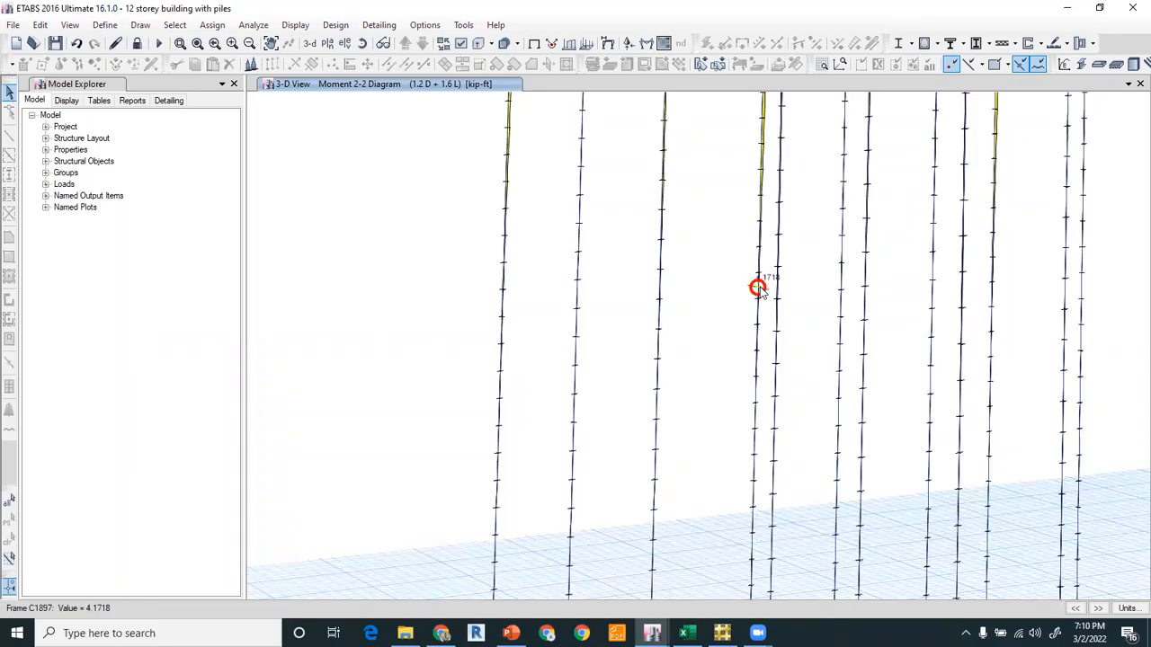
# Display the Longitudinal Reinforcing output of the concrete frame design on the piles in the 3-D view
pyautogui.click(936, 46)
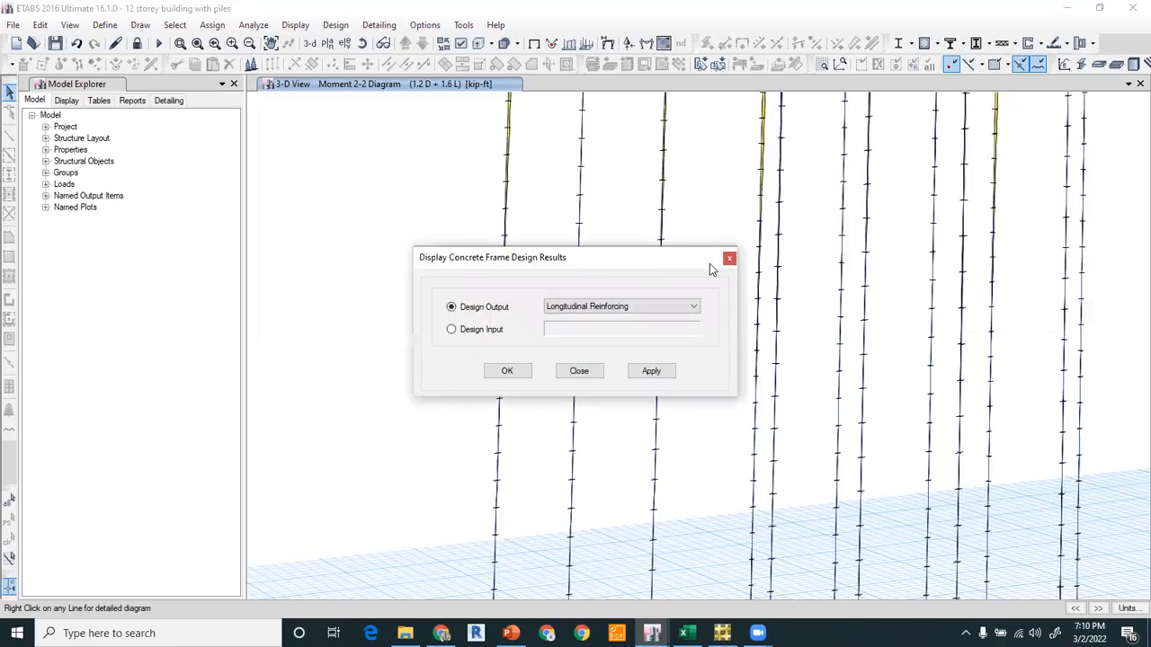
pyautogui.click(730, 259)
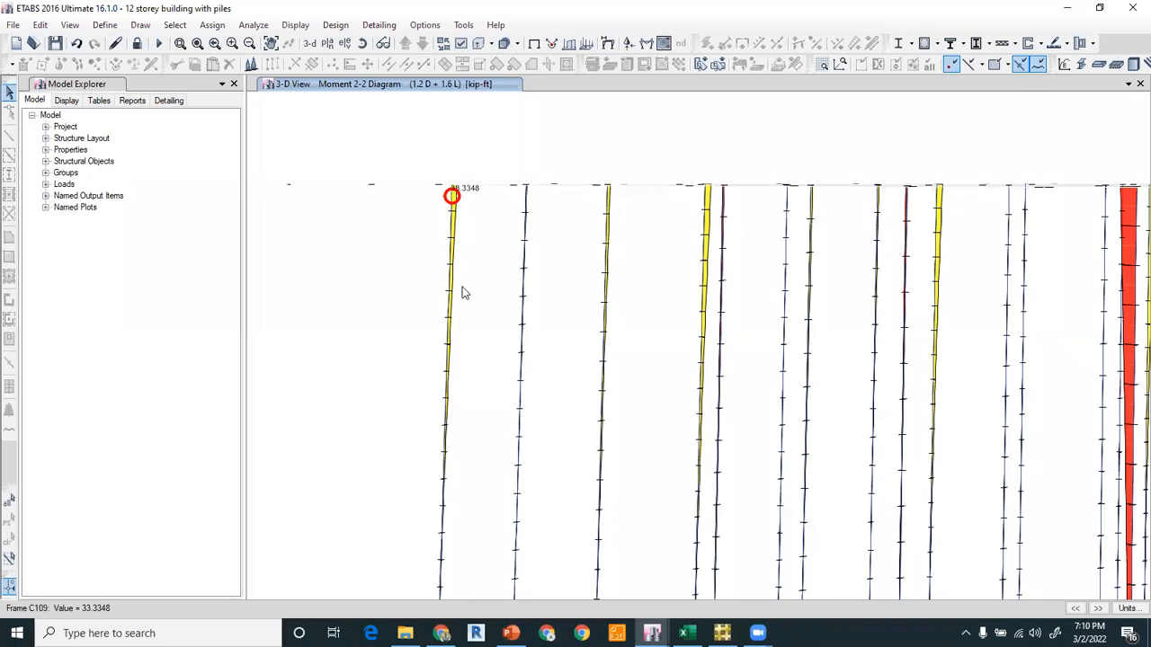
pyautogui.moveTo(503, 245); pyautogui.dragTo(536, 183, button='middle')
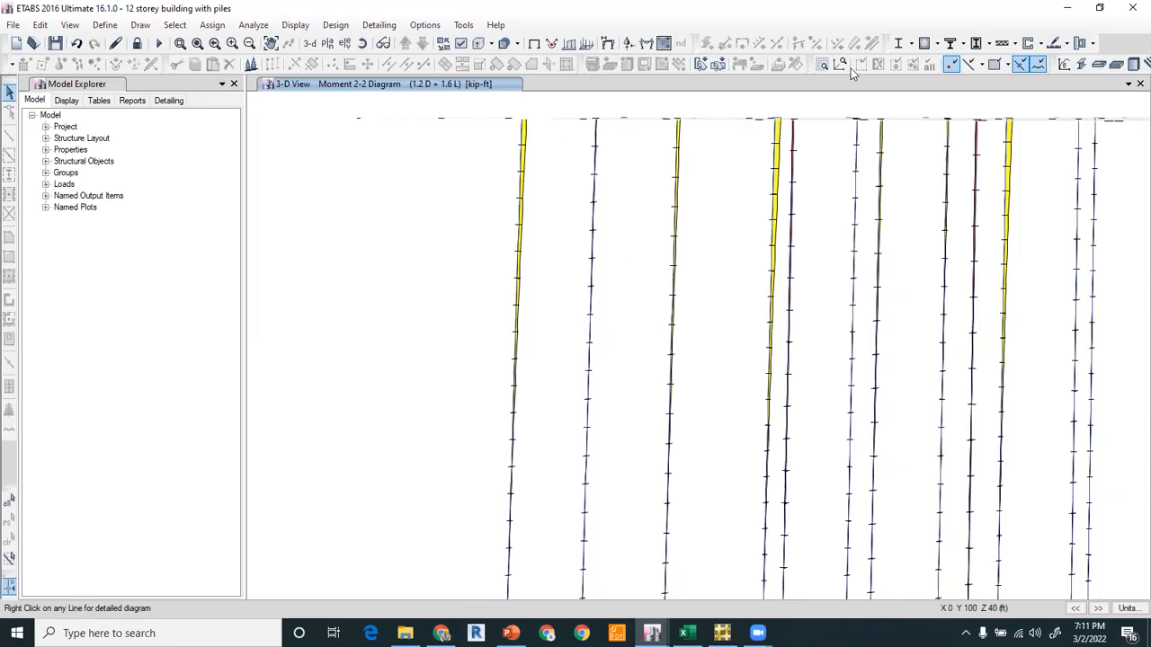
pyautogui.click(938, 43)
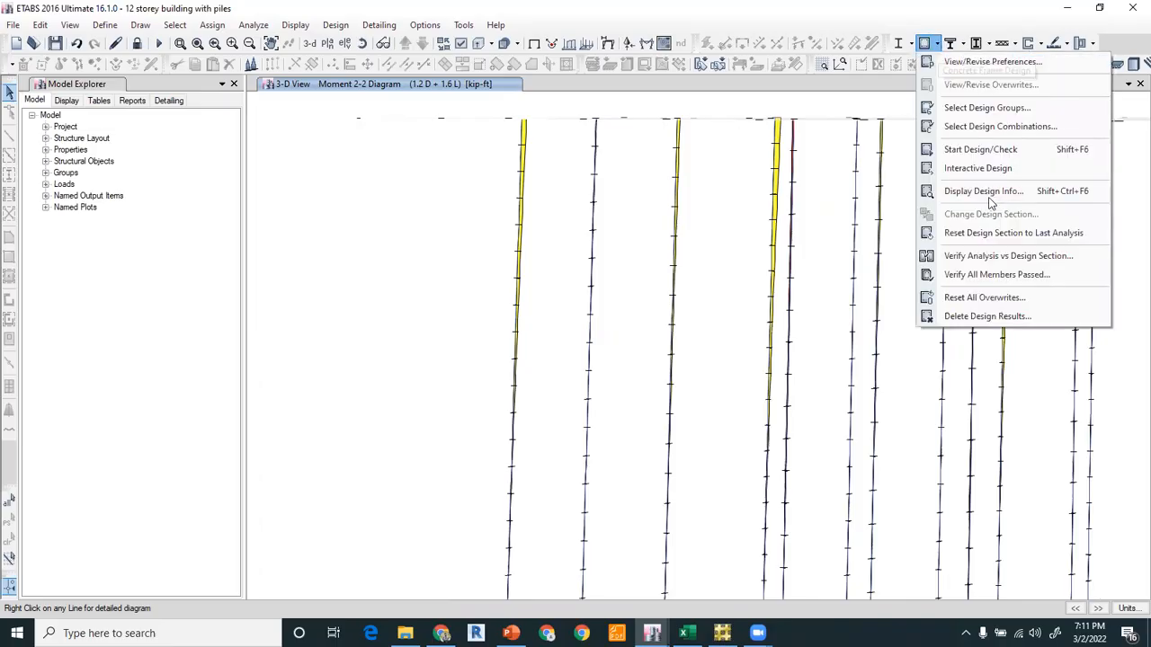
pyautogui.click(514, 374)
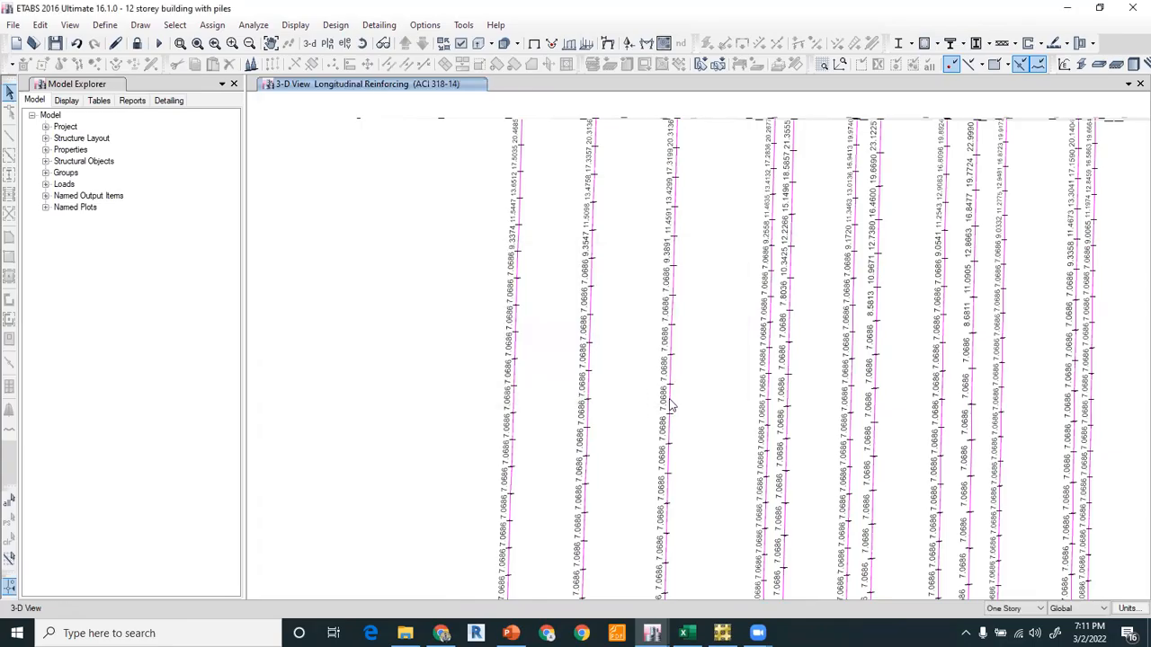
# Review the concrete column design summary for 0.99 D + EY on Basement pile segment C1671
pyautogui.rightClick(675, 131)
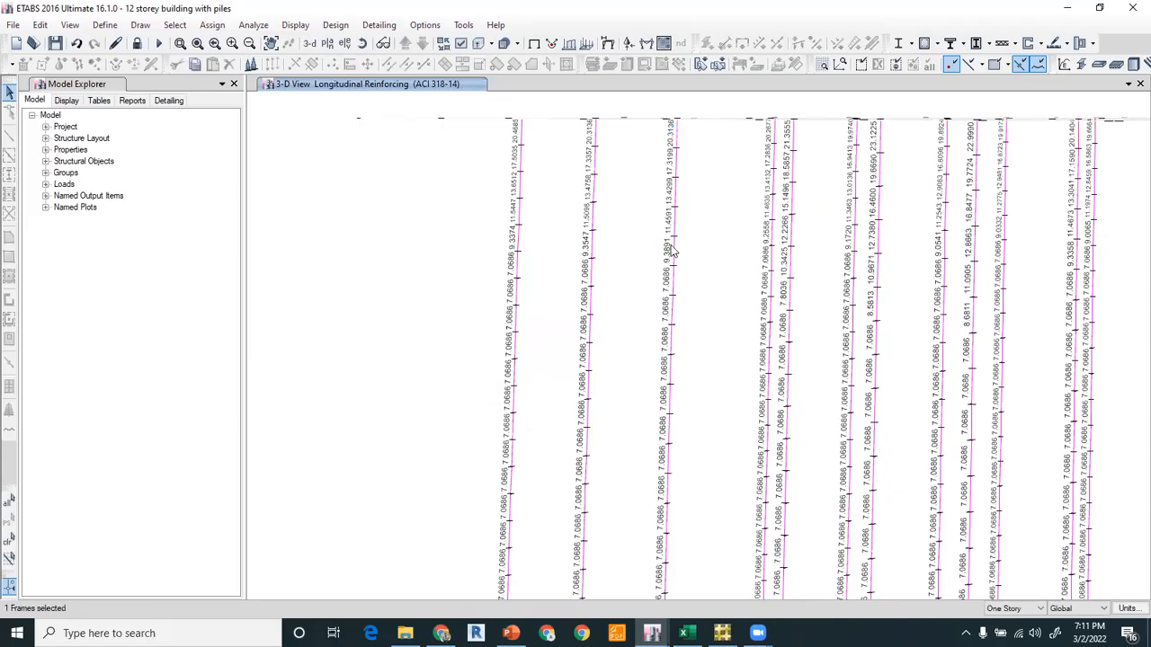
pyautogui.click(683, 284)
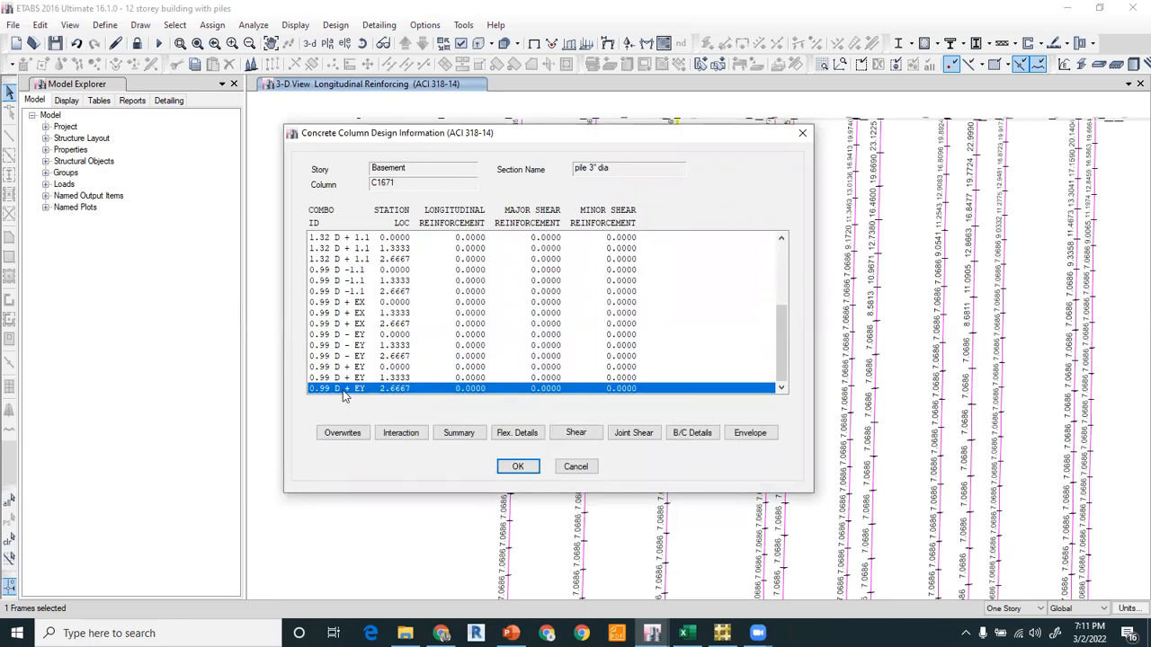
pyautogui.click(459, 434)
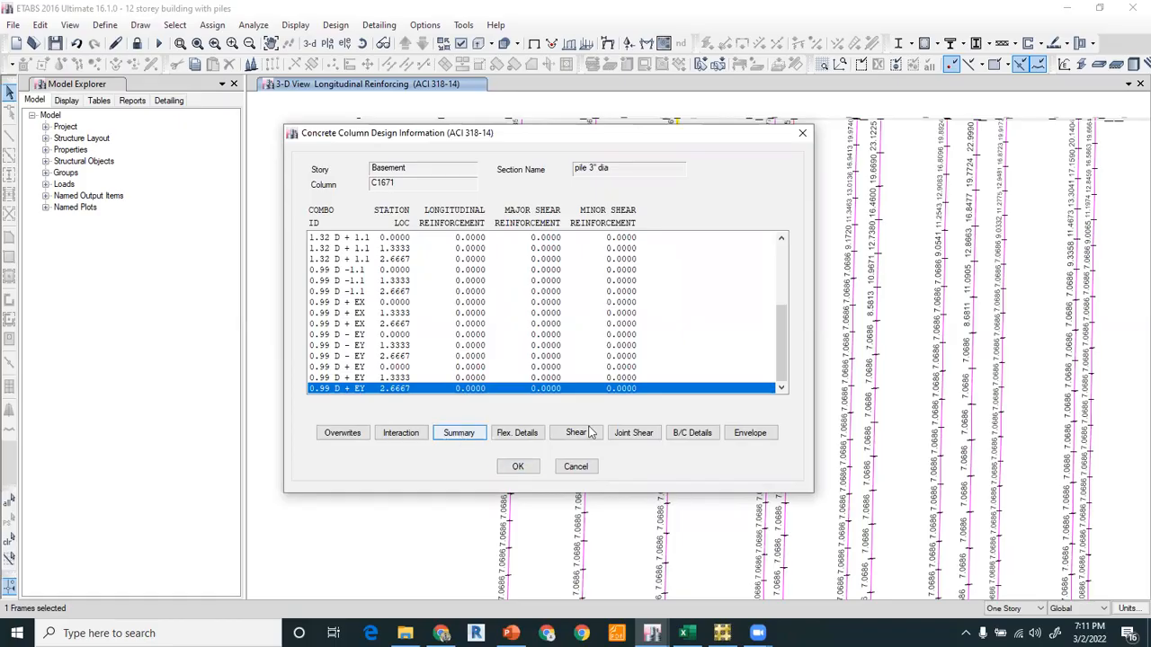
pyautogui.scroll(-3, 607, 416)
pyautogui.click(956, 27)
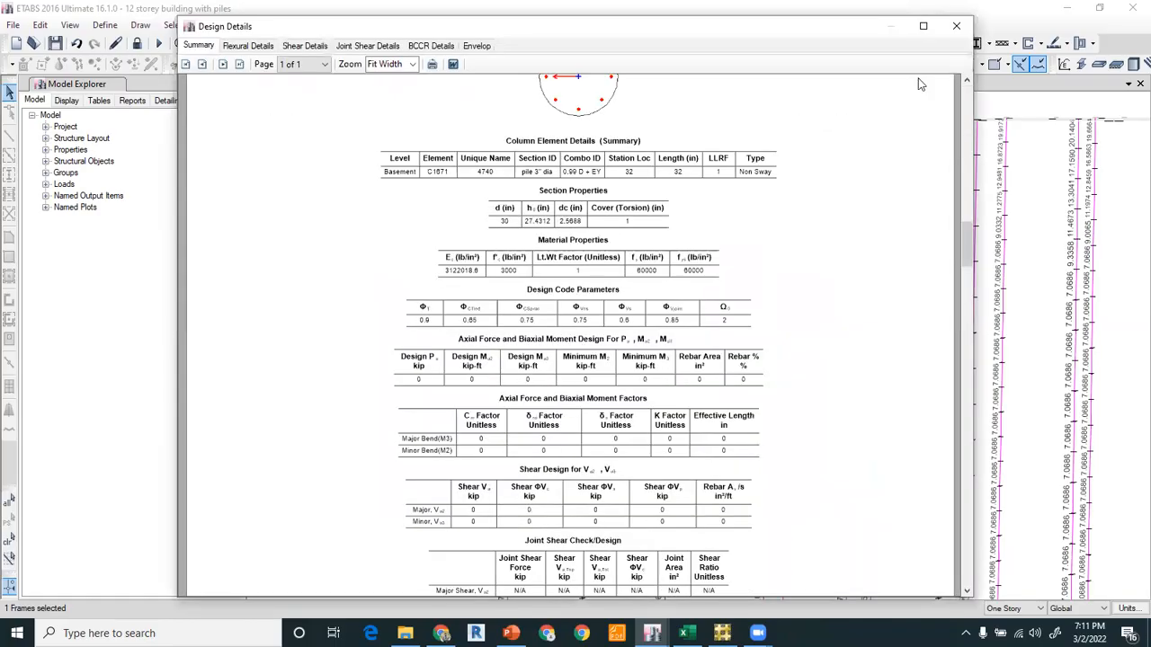
pyautogui.click(803, 133)
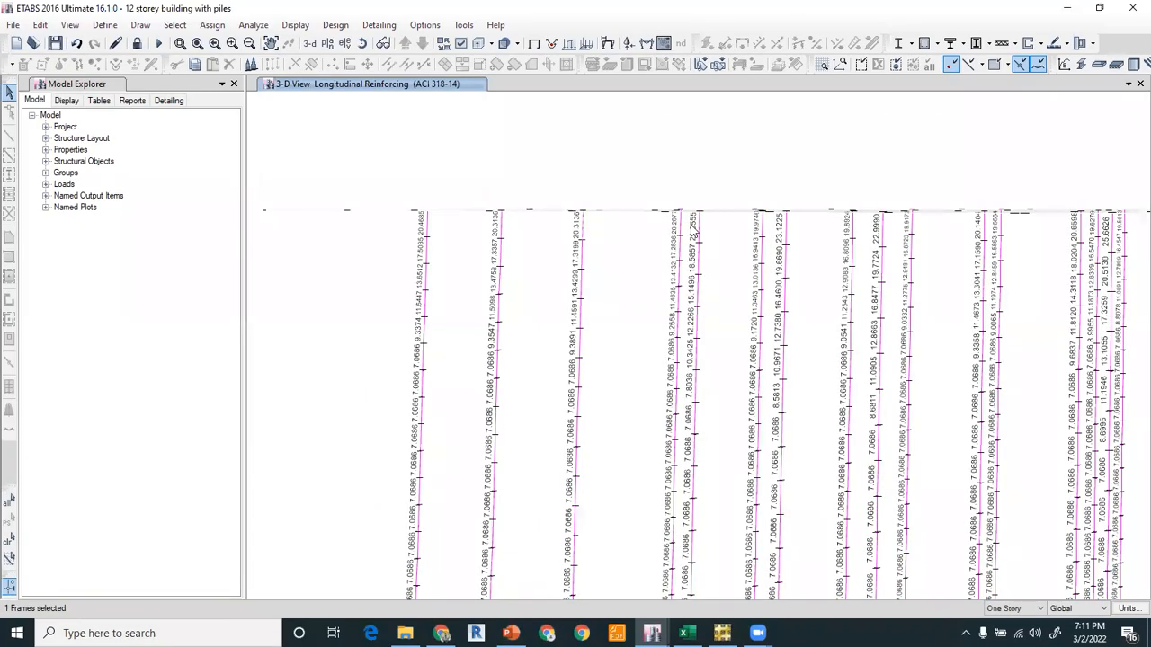
# Check the concrete column design information for the top segment C1911 of another pile
pyautogui.scroll(3, 688, 230)
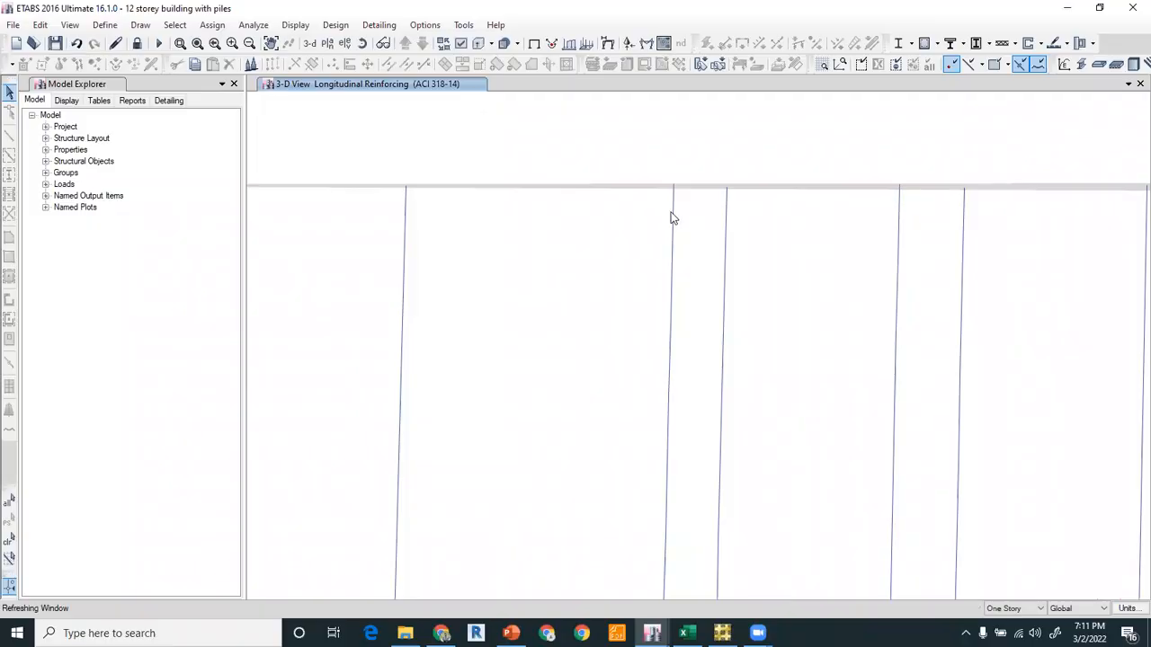
pyautogui.rightClick(676, 223)
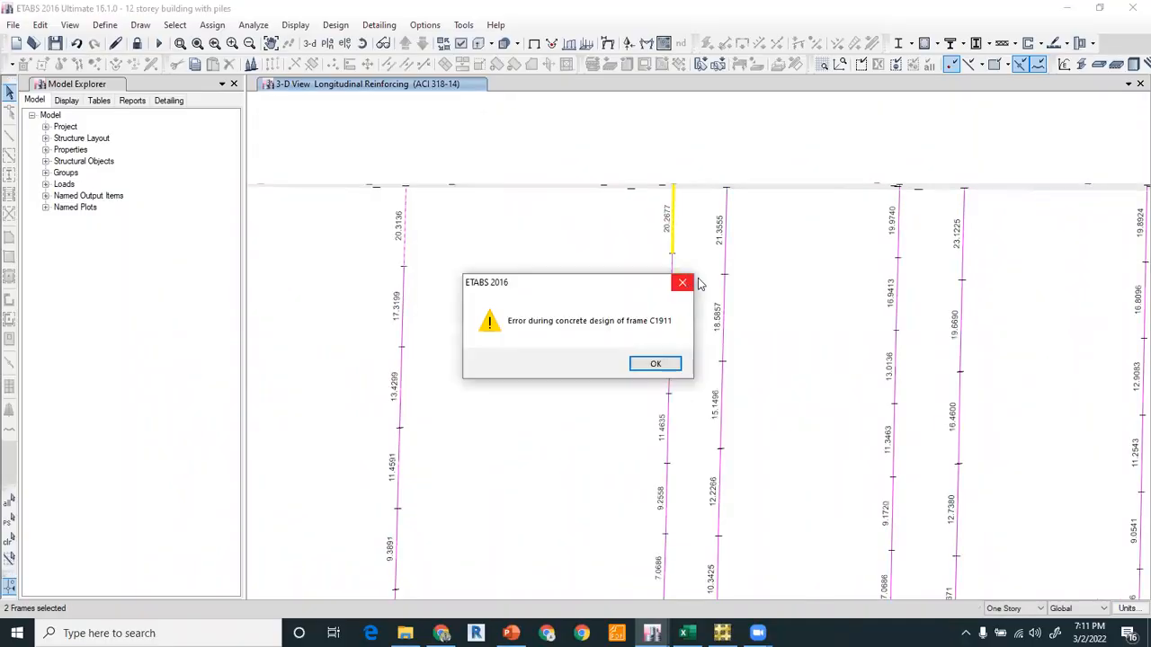
pyautogui.click(684, 284)
pyautogui.click(589, 469)
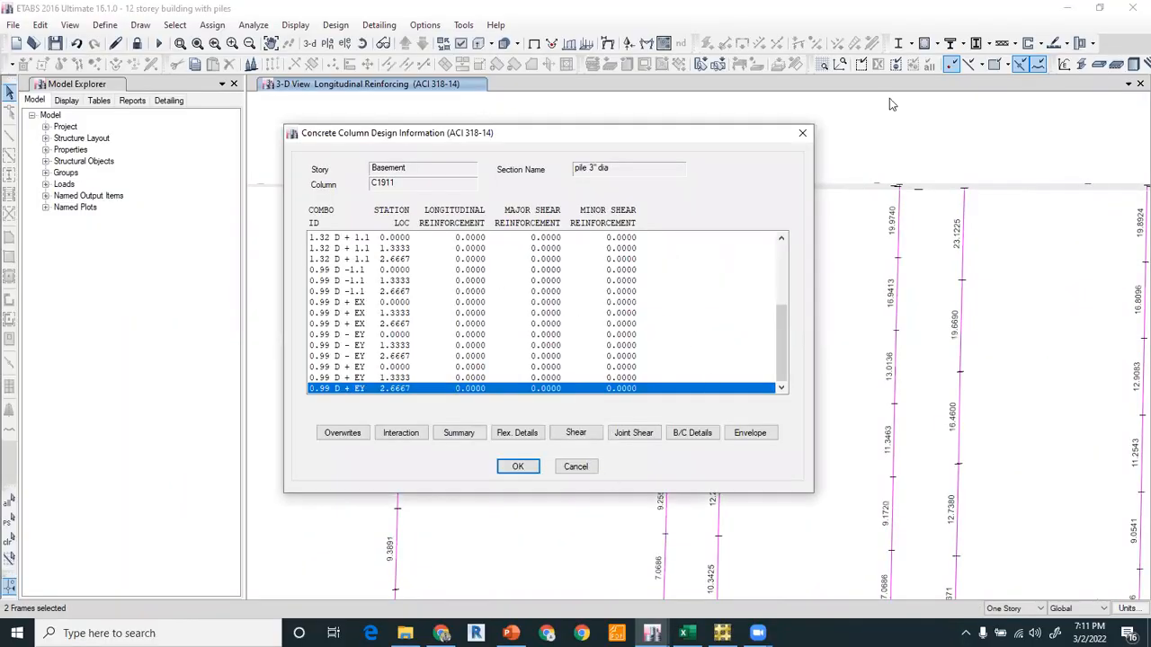
# Display the Rebar Percentage design output on the piles and examine the percentages from the raft level downward
pyautogui.click(938, 50)
pyautogui.click(426, 249)
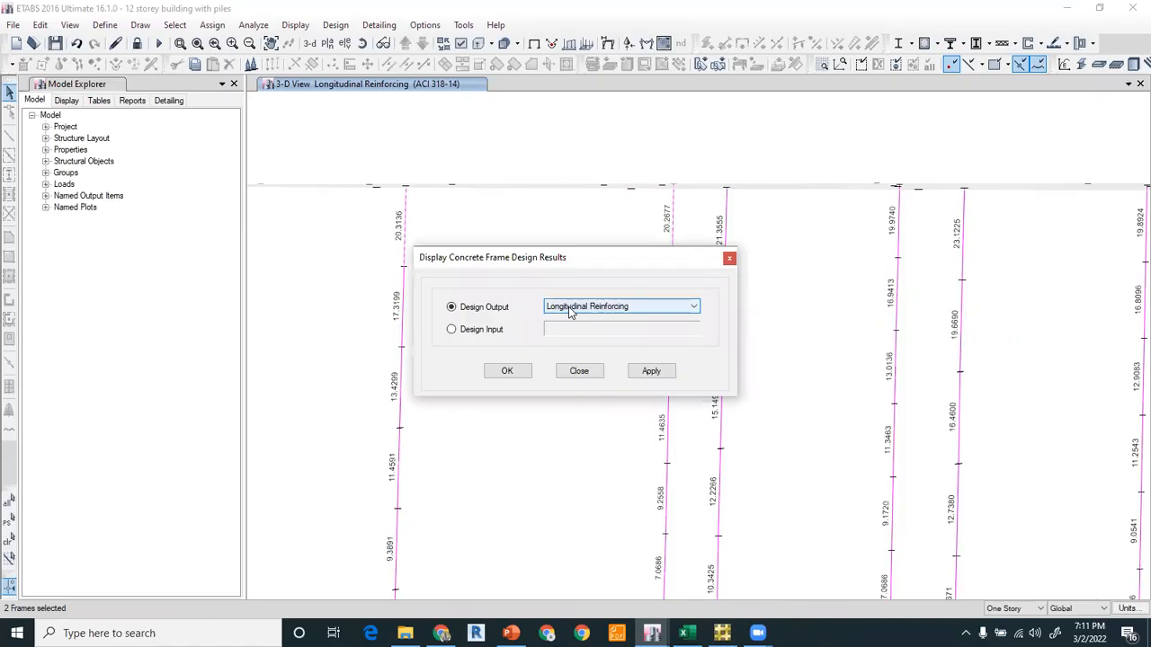
pyautogui.click(568, 307)
pyautogui.click(513, 378)
pyautogui.click(513, 377)
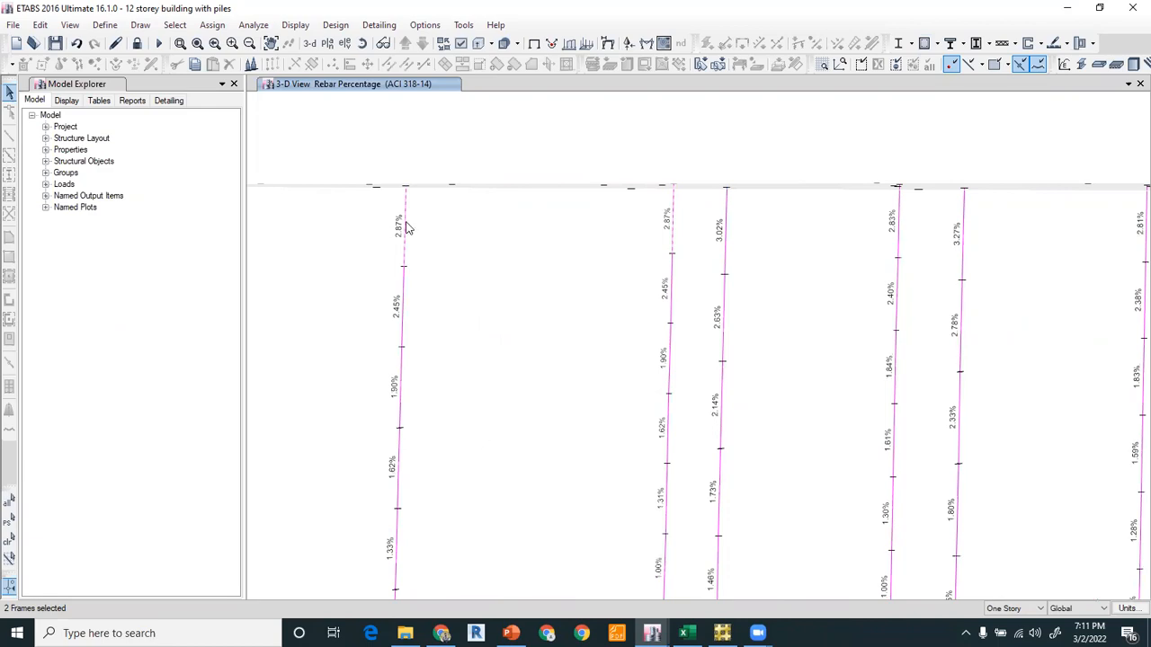
pyautogui.moveTo(600, 423); pyautogui.dragTo(650, 206, button='middle')
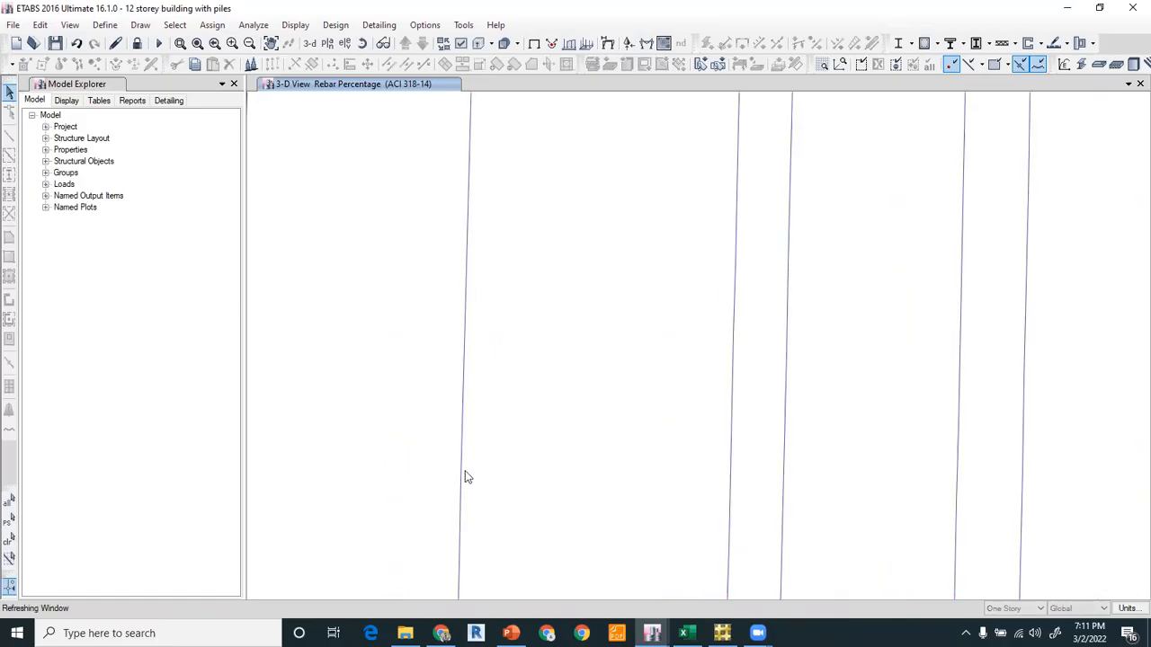
pyautogui.moveTo(594, 164); pyautogui.dragTo(560, 403, button='middle')
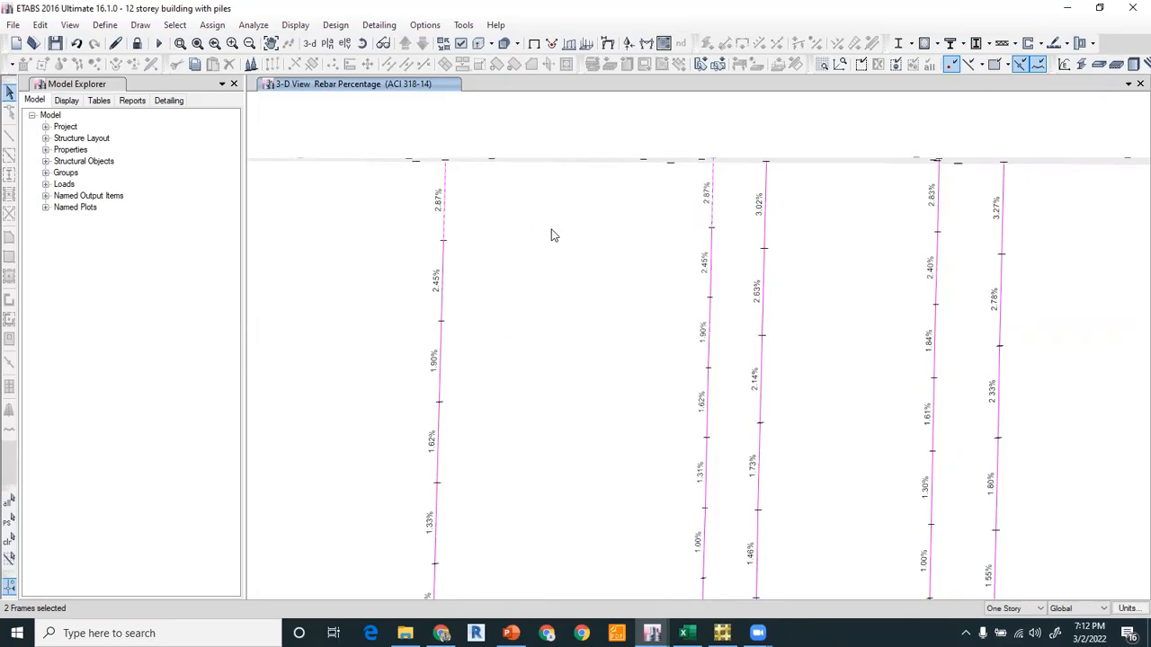
pyautogui.scroll(-2, 562, 250)
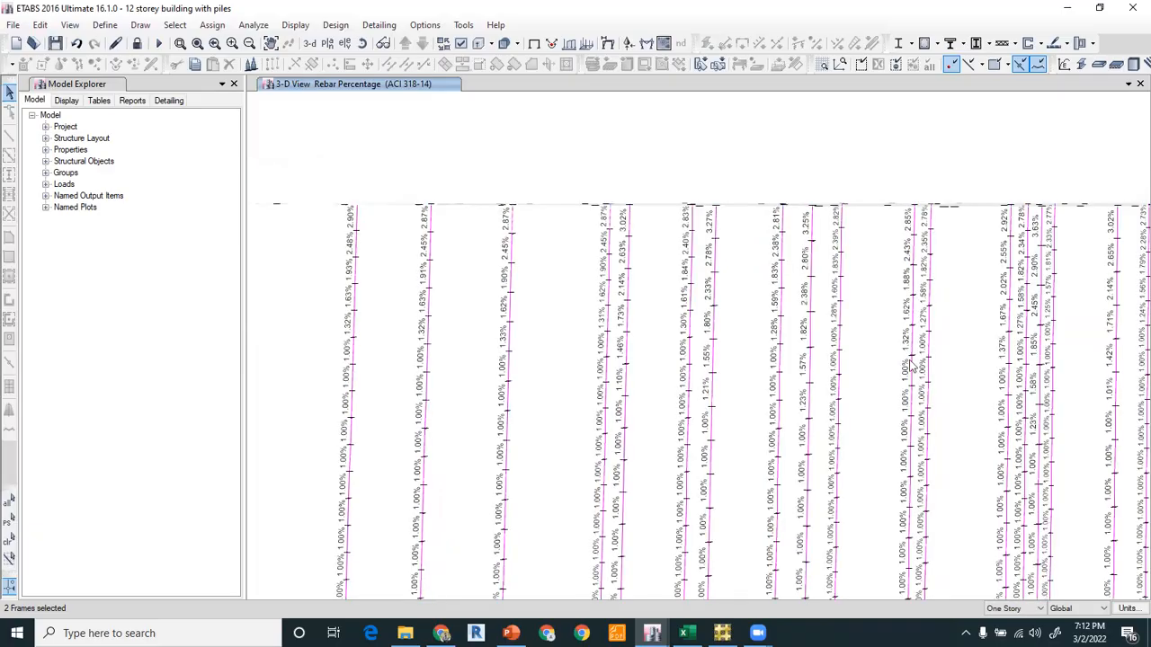
pyautogui.scroll(-2, 882, 357)
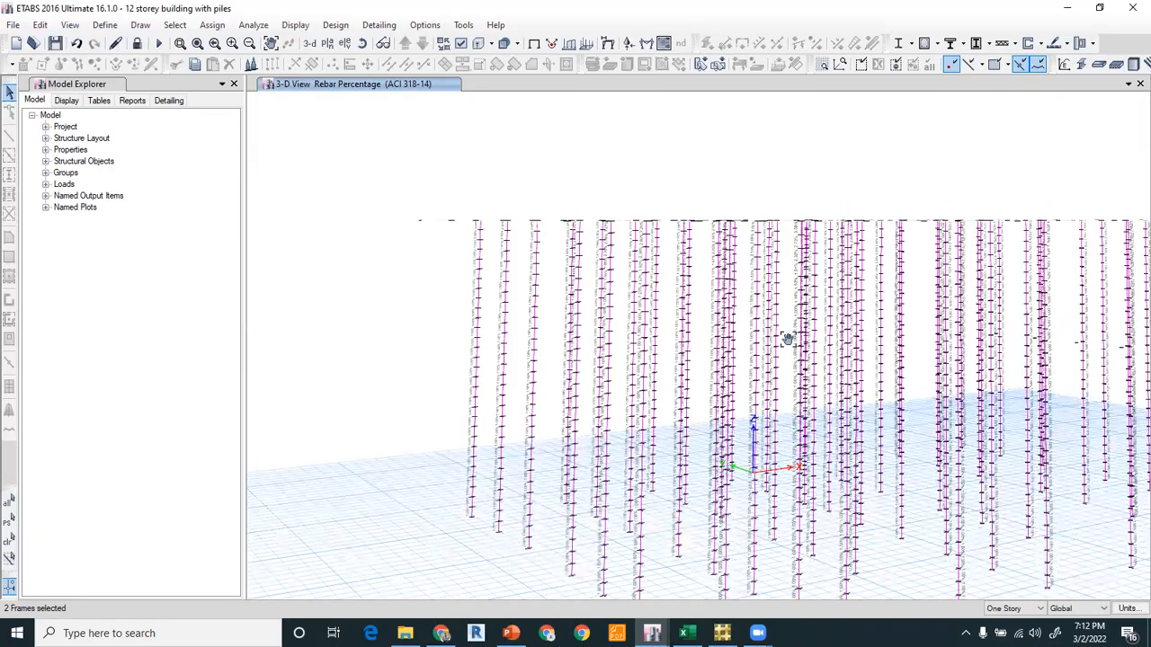
pyautogui.scroll(-1, 789, 337)
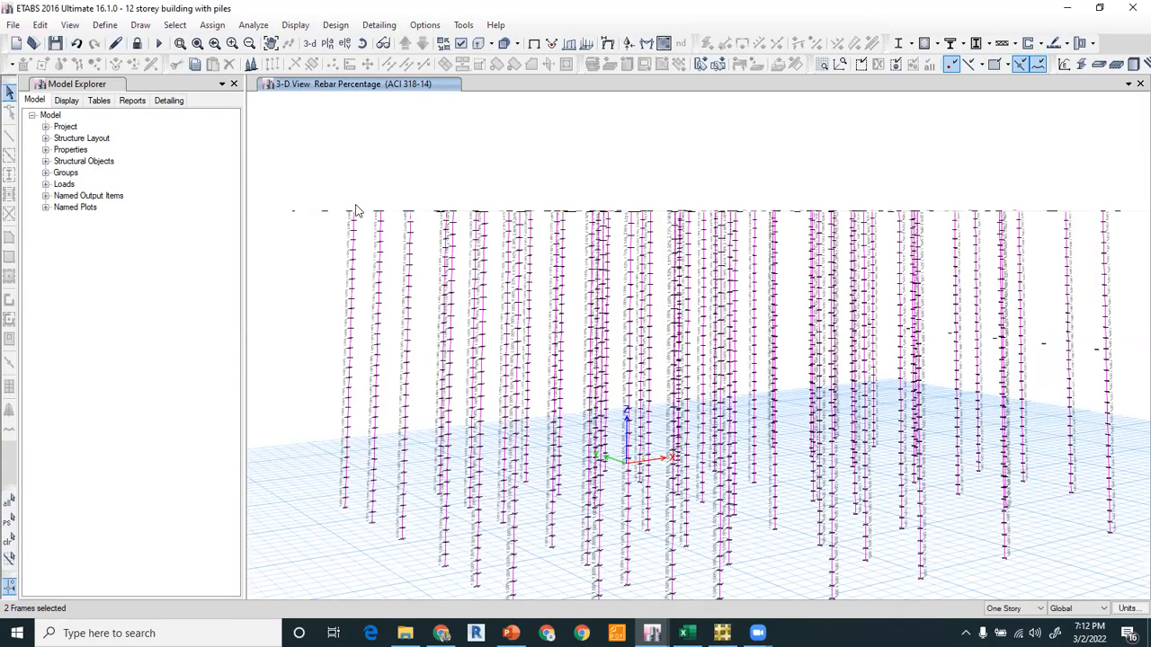
pyautogui.scroll(3, 355, 210)
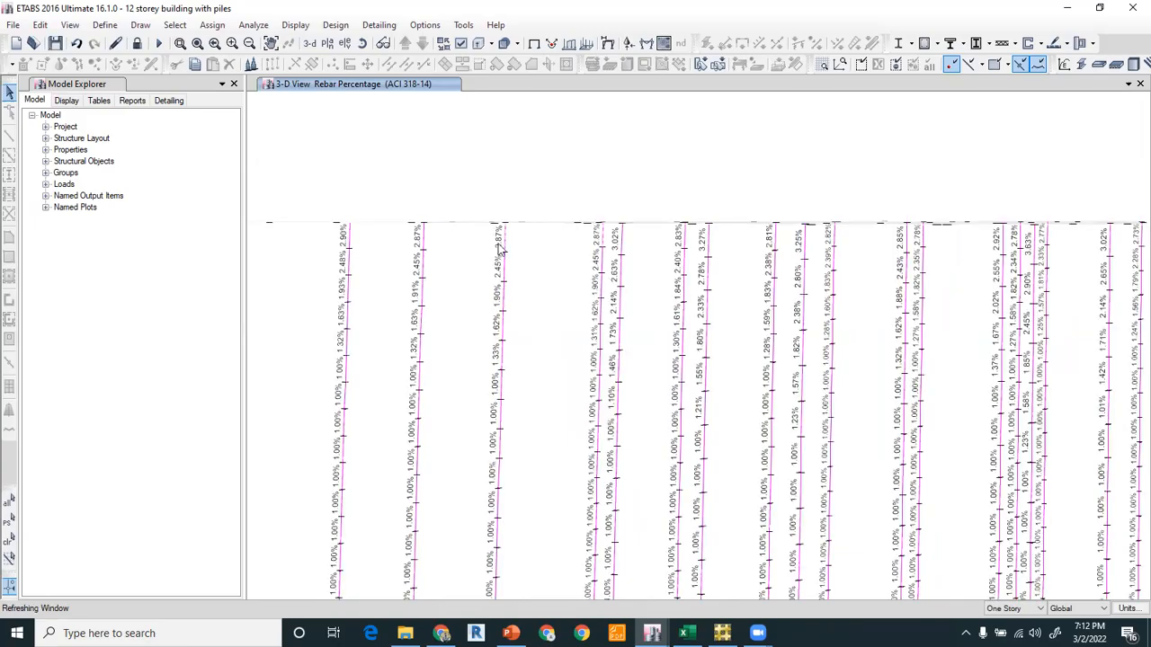